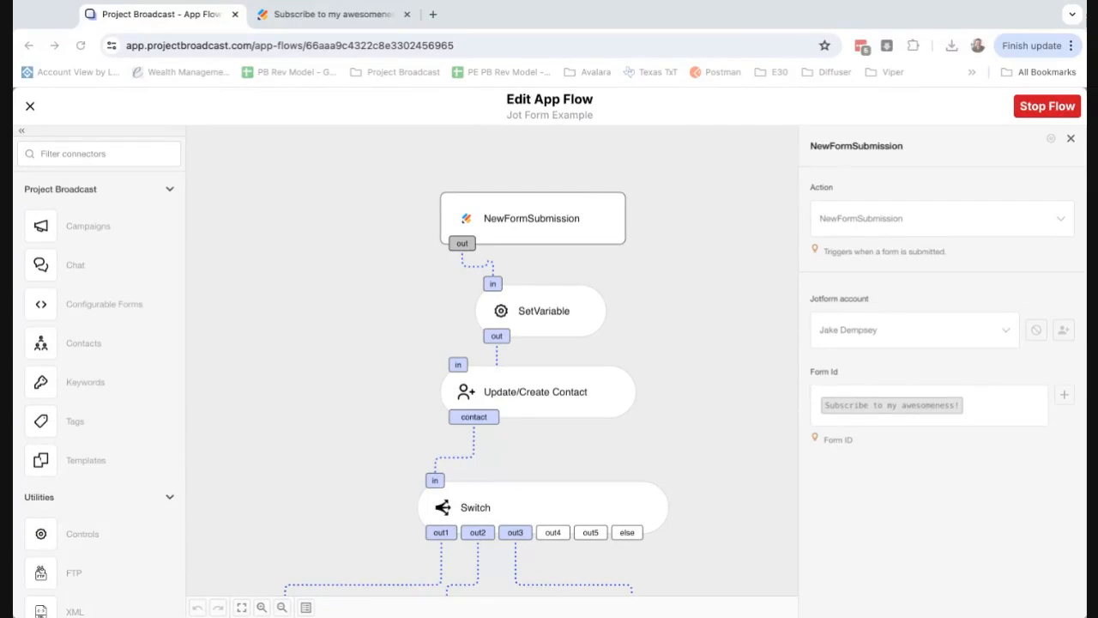
Switch to the Jotform builder and review the fields of the "Subscribe to my awesomeness!" form.
left_click(355, 14)
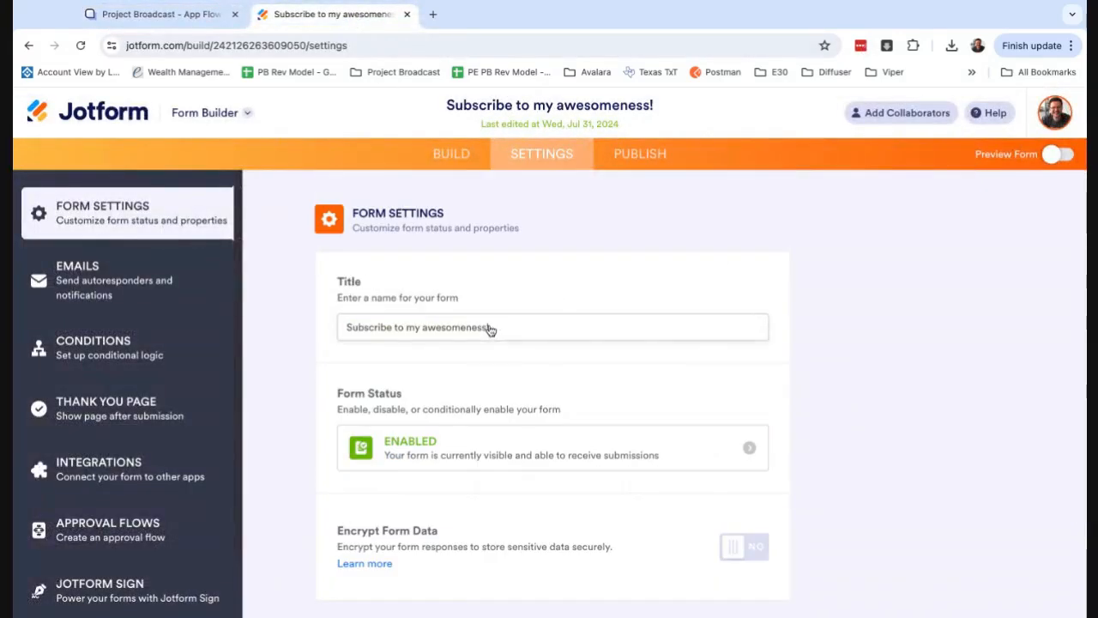
left_click(452, 154)
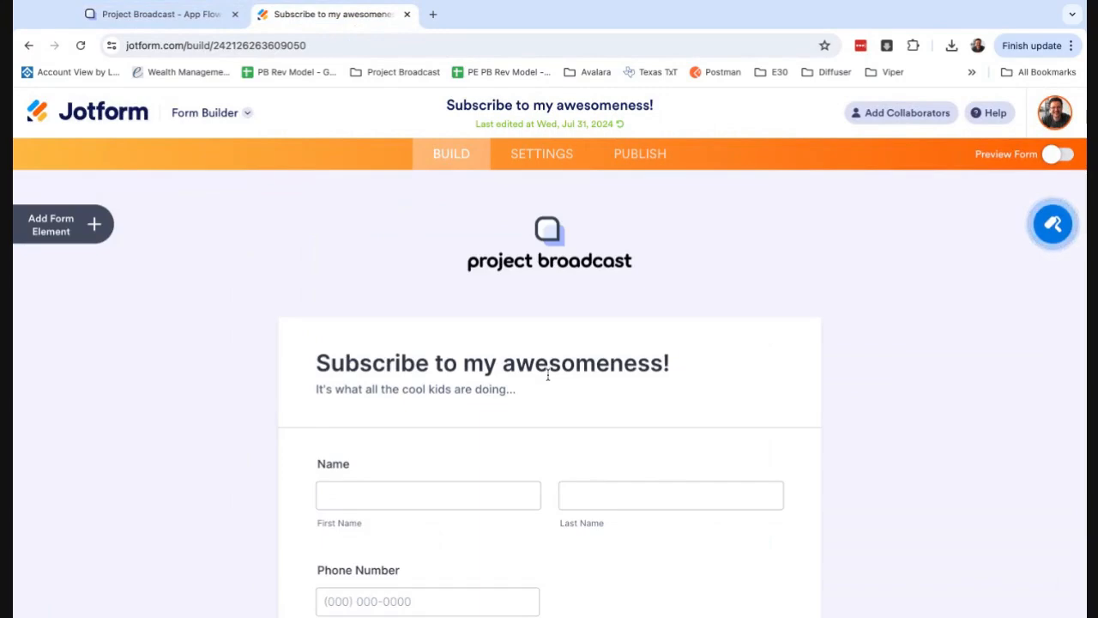
scroll(545, 375, "down", 2)
scroll(549, 369, "down", 1)
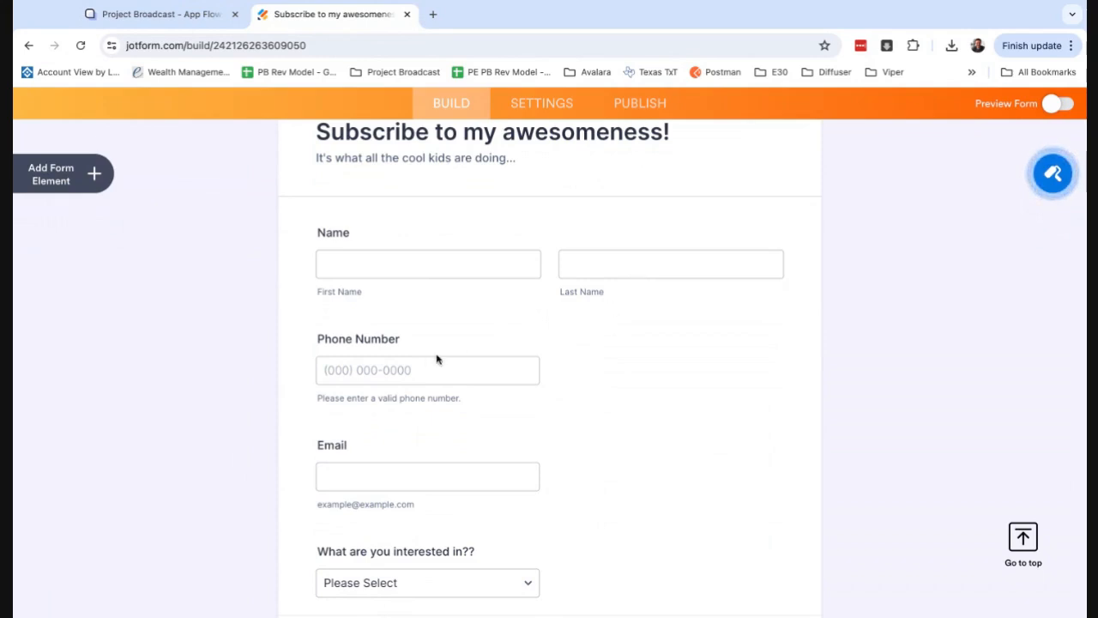
scroll(425, 367, "down", 2)
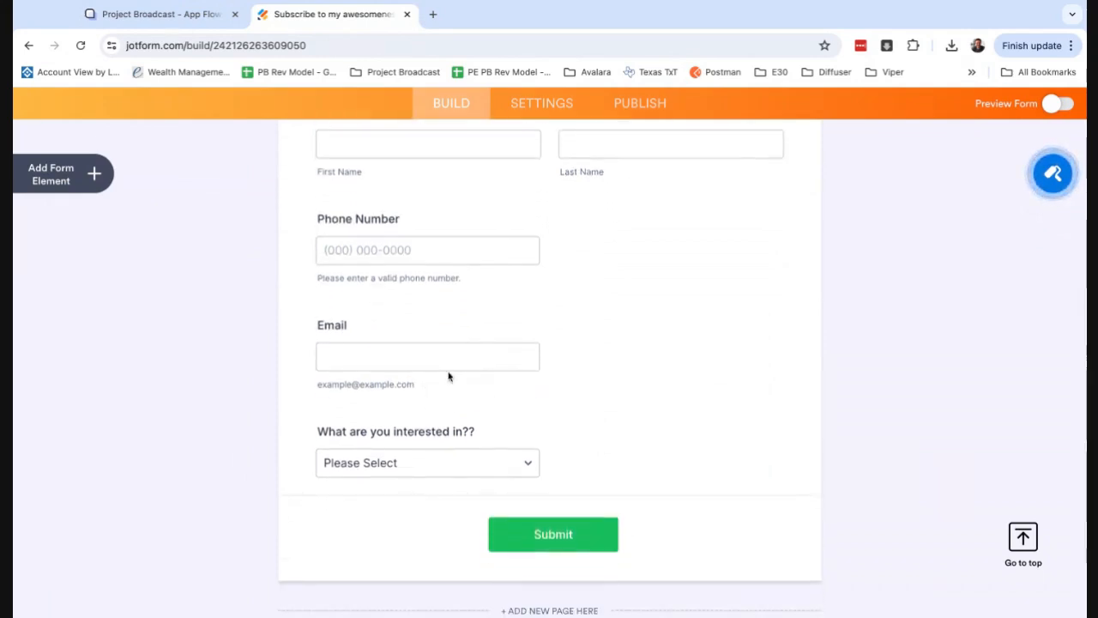
Check and save the options of the "What are you interested in??" dropdown, and open the form's publishing page.
left_click(422, 472)
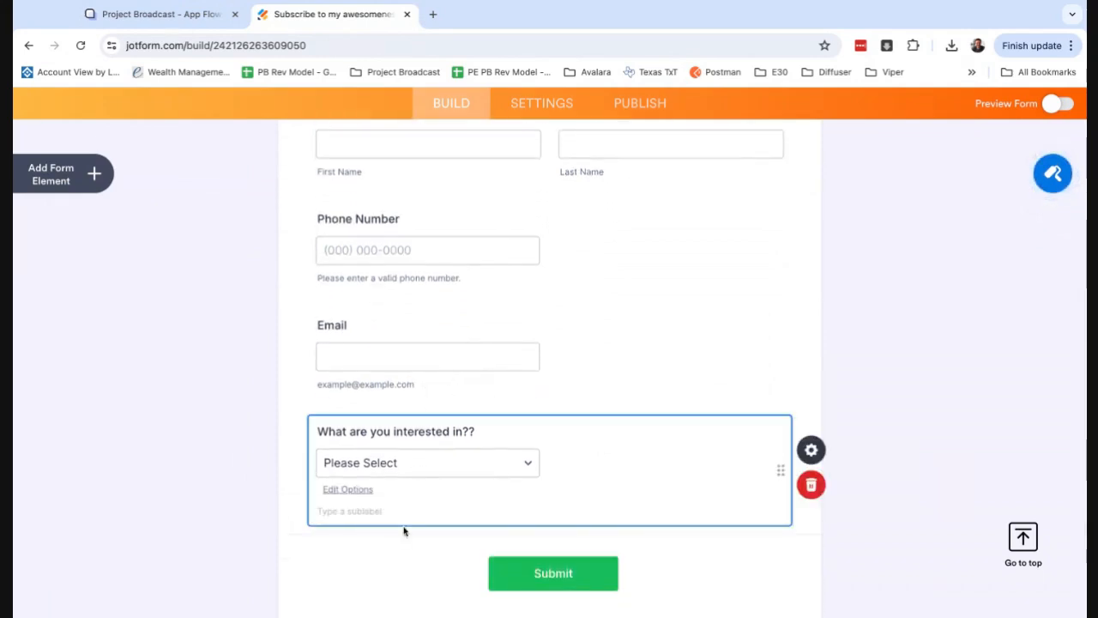
left_click(357, 492)
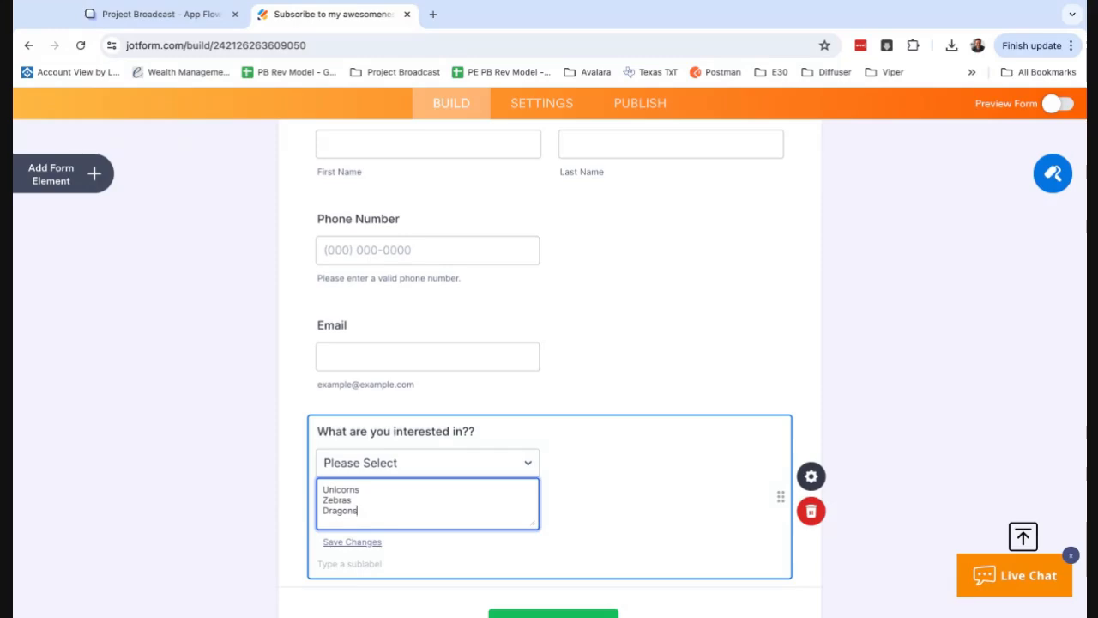
left_click(352, 542)
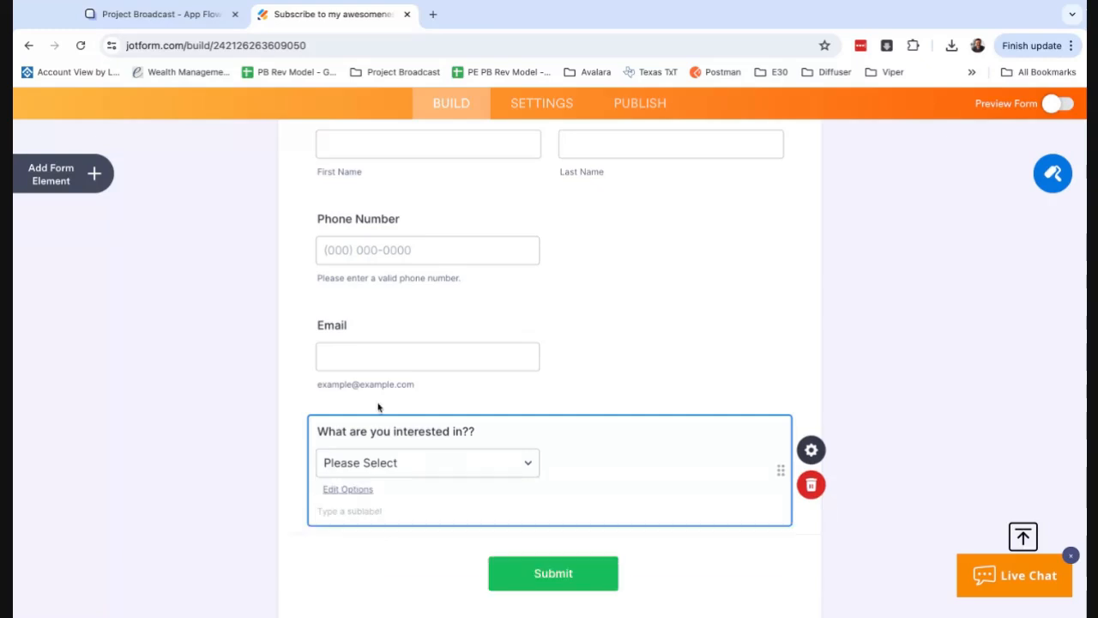
scroll(455, 373, "up", 5)
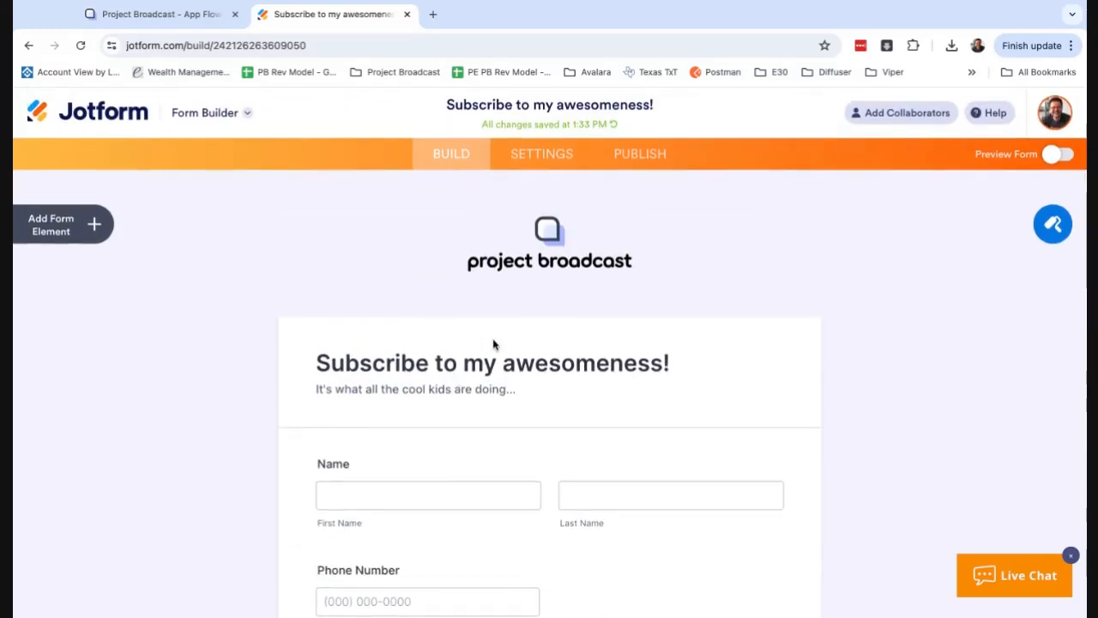
left_click(645, 163)
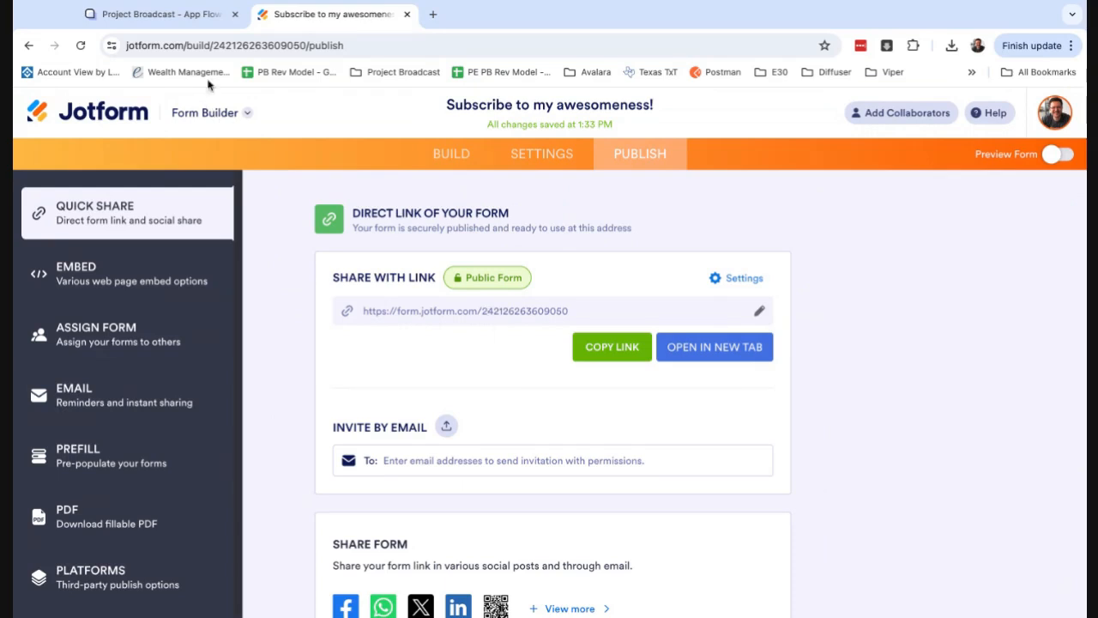
Switch back to Project Broadcast and stop the Jot Form Example flow.
left_click(178, 27)
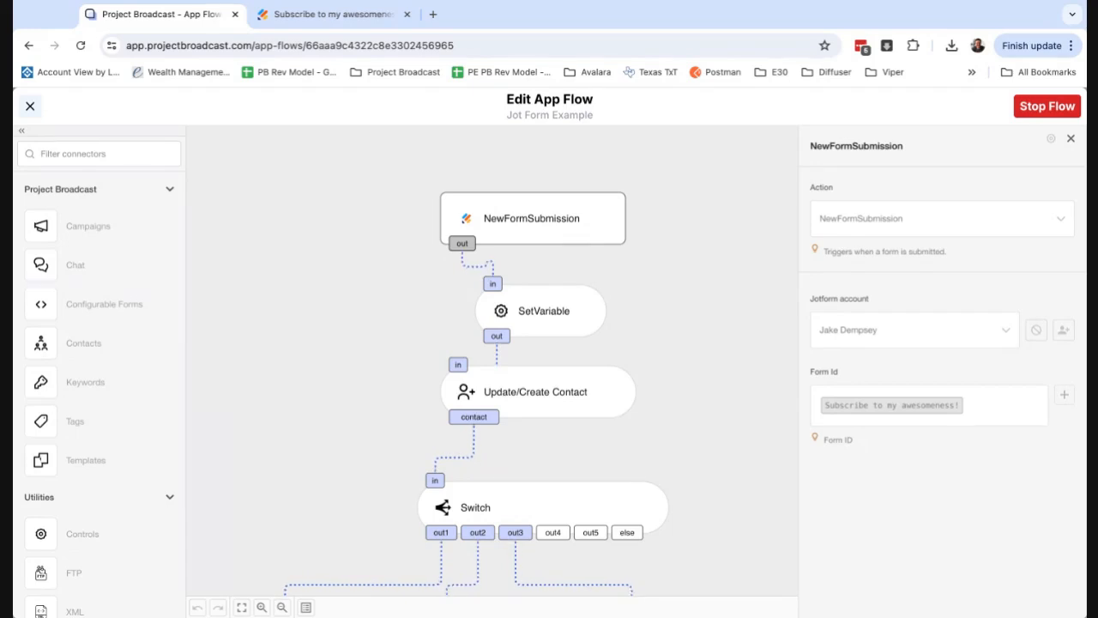
left_click(1035, 107)
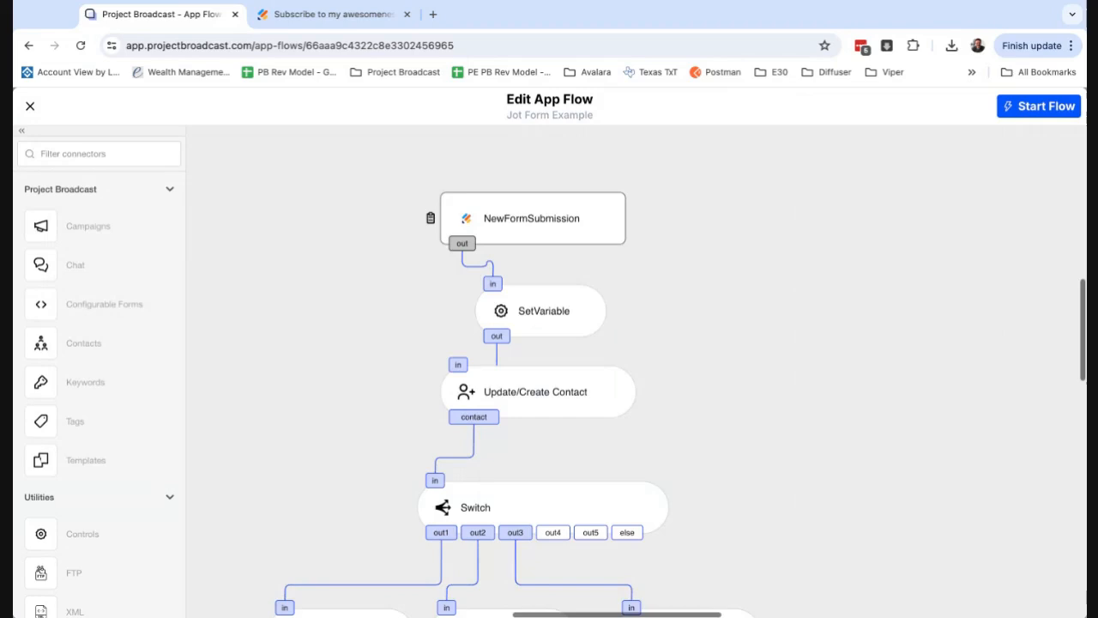
Examine the NewFormSubmission trigger's action, account and form settings, and compare its form with the title shown in Jotform.
left_click(557, 231)
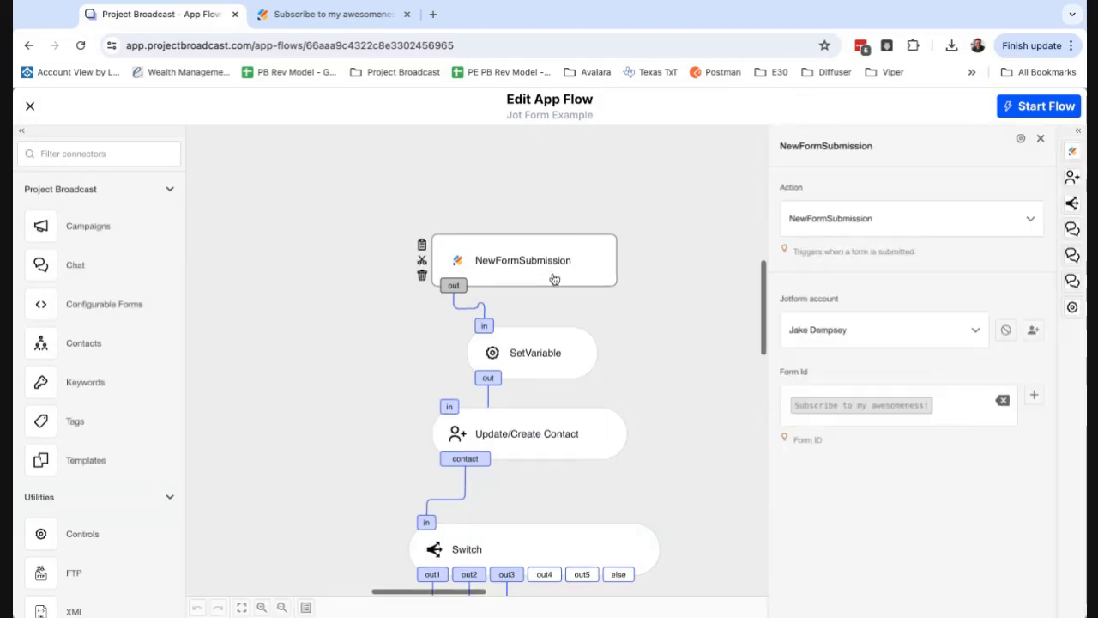
scroll(157, 412, "down", 15)
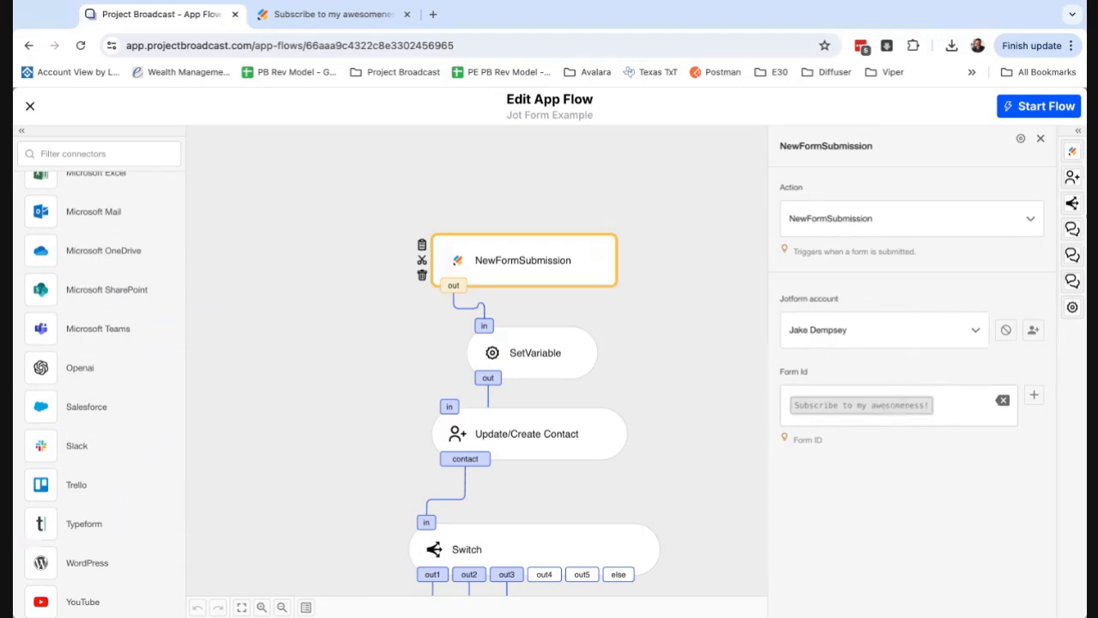
left_click(368, 21)
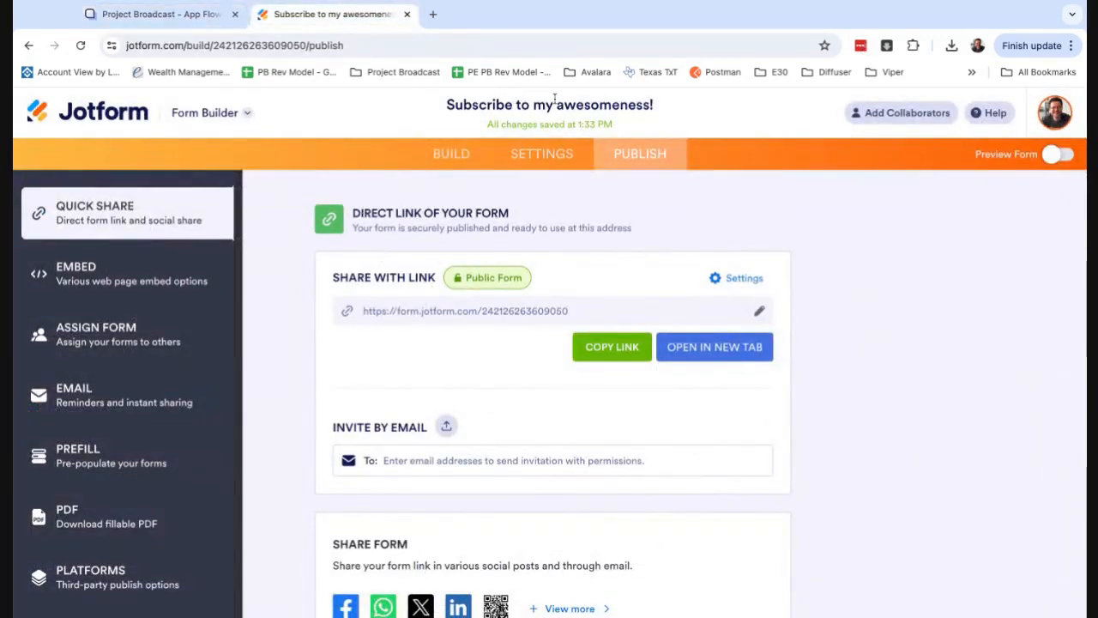
left_click(172, 14)
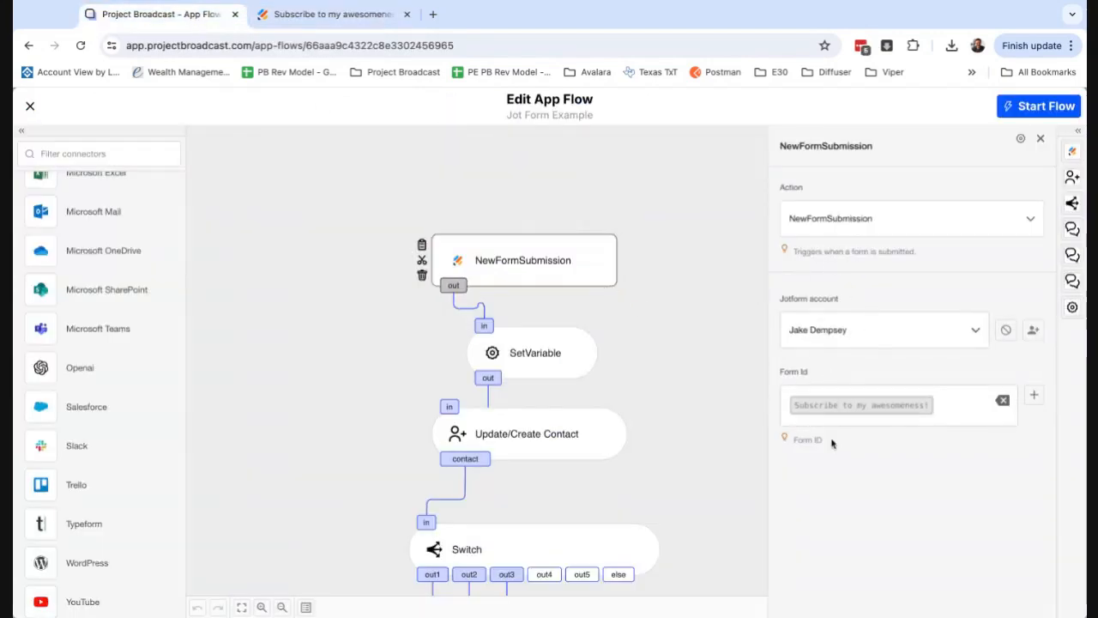
scroll(675, 404, "down", 1)
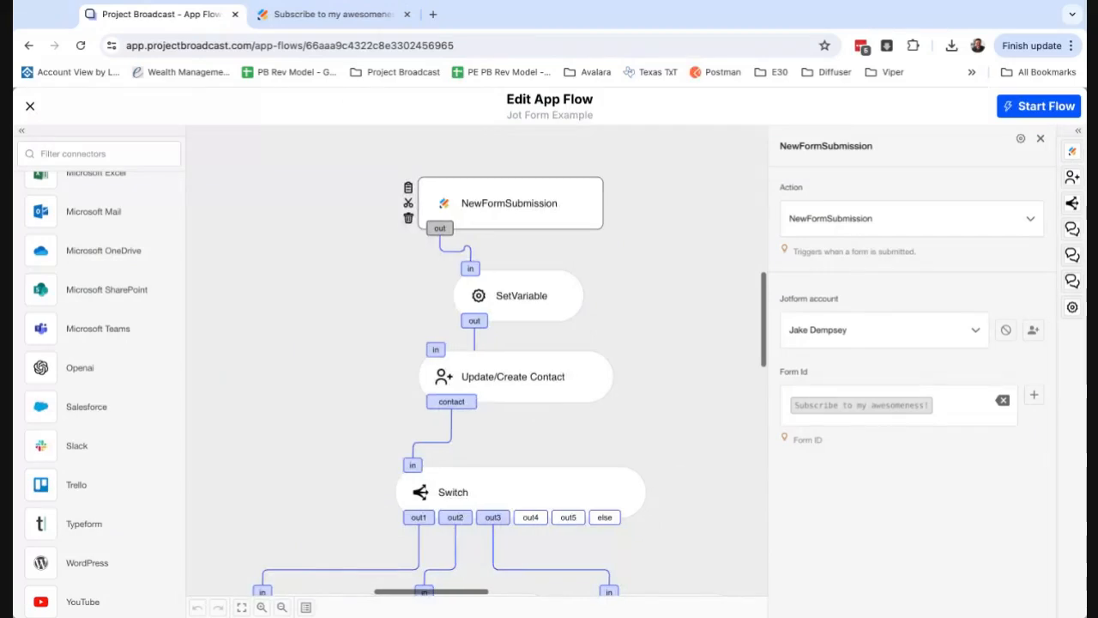
Examine the SetVariable component's settings and look through the connector list for the Controls utility.
left_click(556, 316)
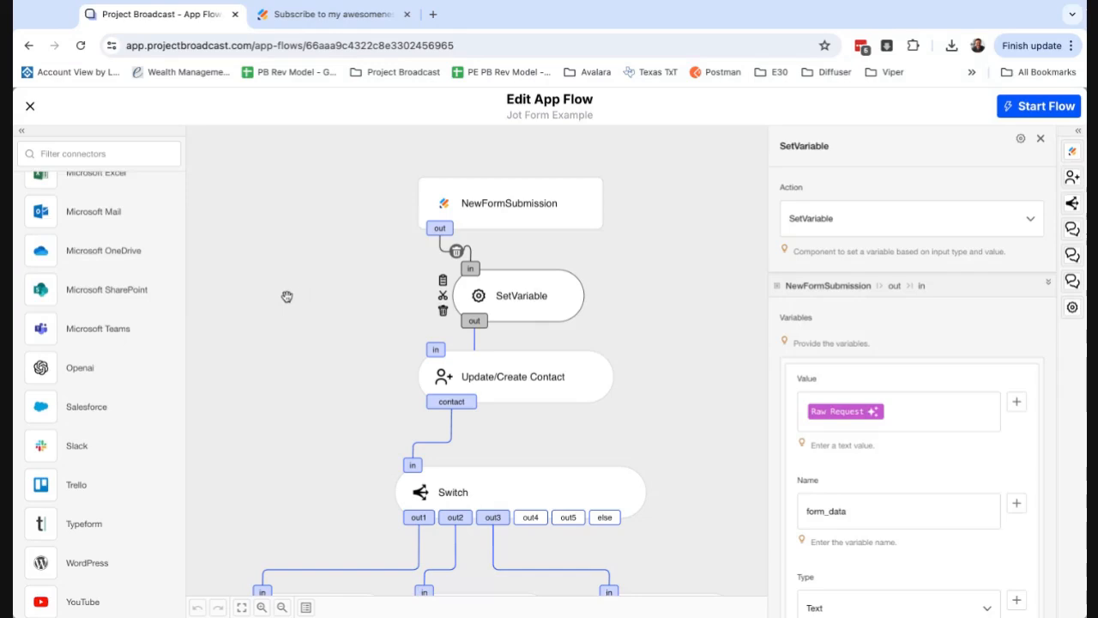
scroll(135, 309, "up", 15)
scroll(127, 408, "down", 1)
scroll(127, 409, "up", 1)
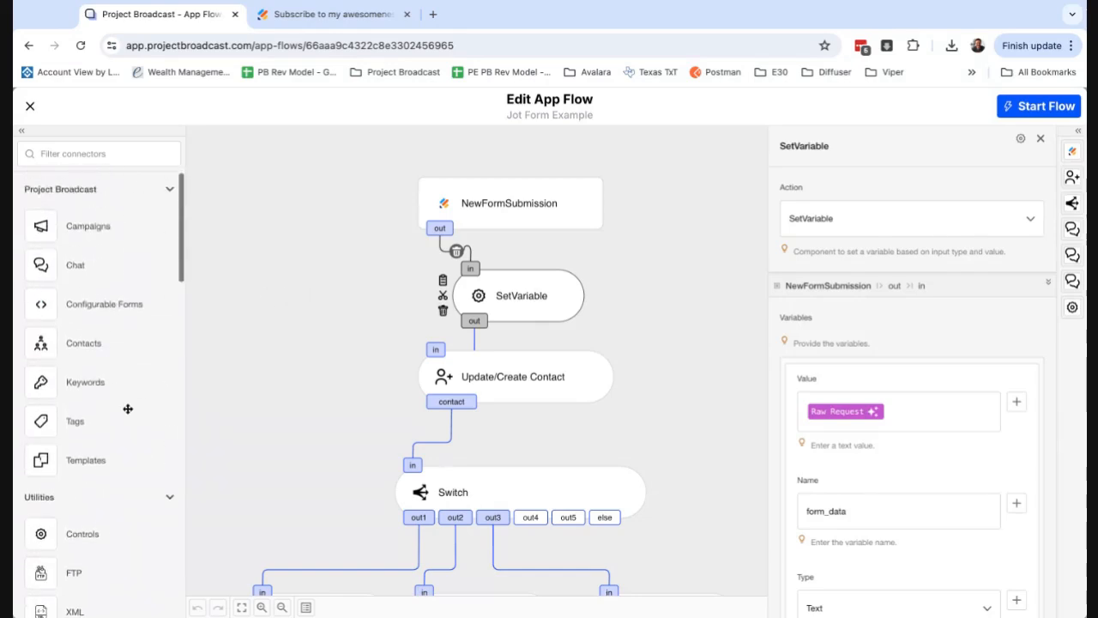
scroll(127, 420, "down", 5)
scroll(129, 446, "up", 3)
scroll(129, 448, "down", 3)
scroll(129, 448, "up", 2)
scroll(114, 285, "up", 1)
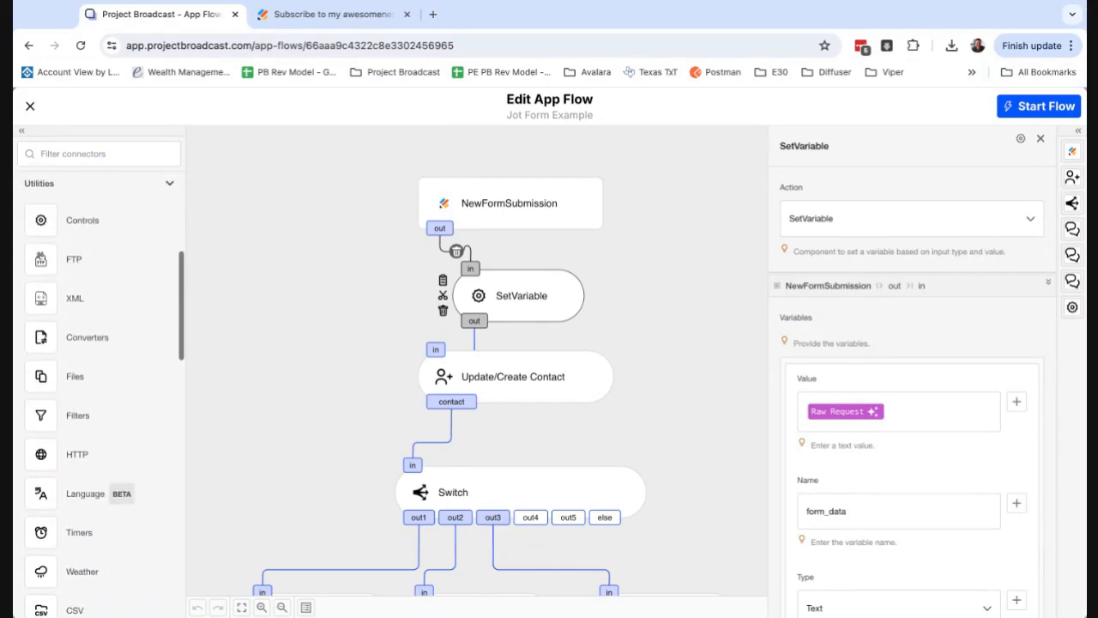
Add a Controls connector to the canvas, look through its available actions, and delete it again.
left_click(75, 223)
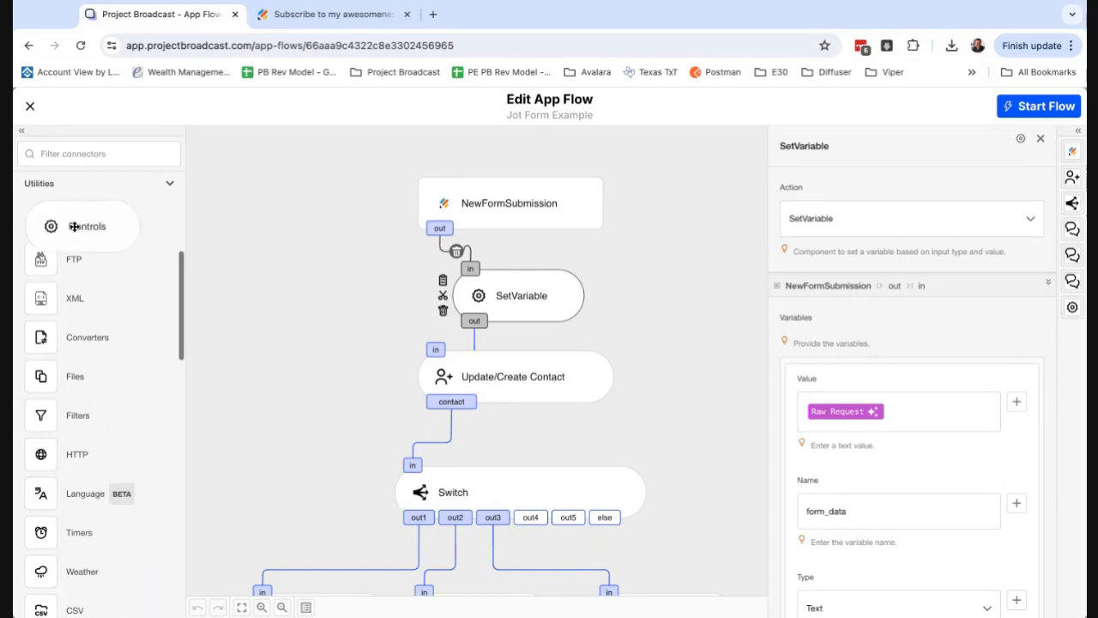
scroll(892, 522, "down", 10)
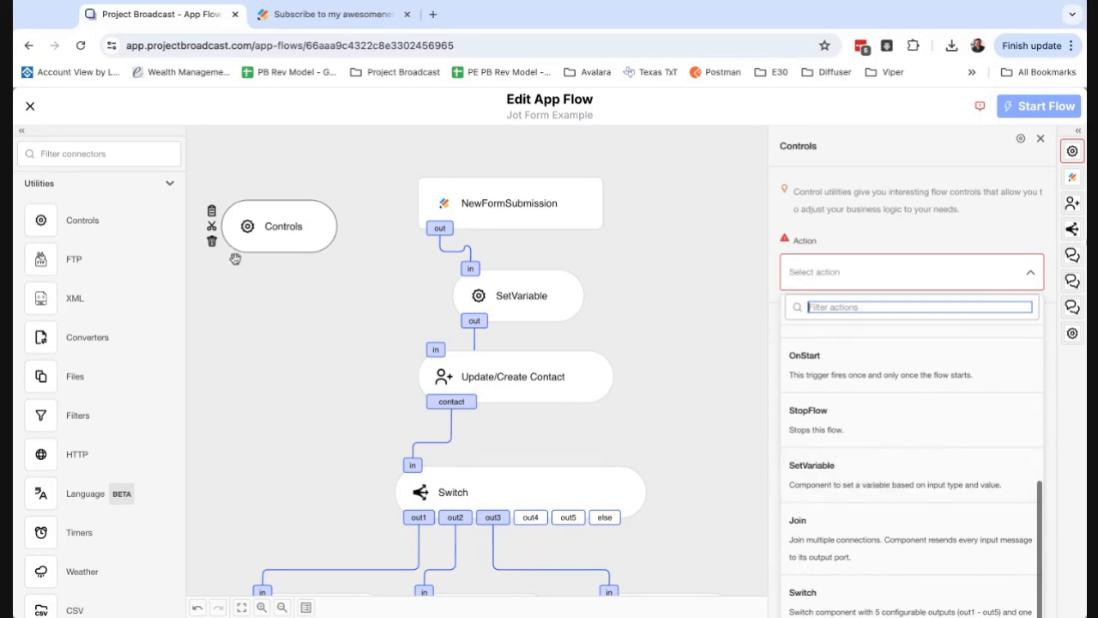
left_click(212, 241)
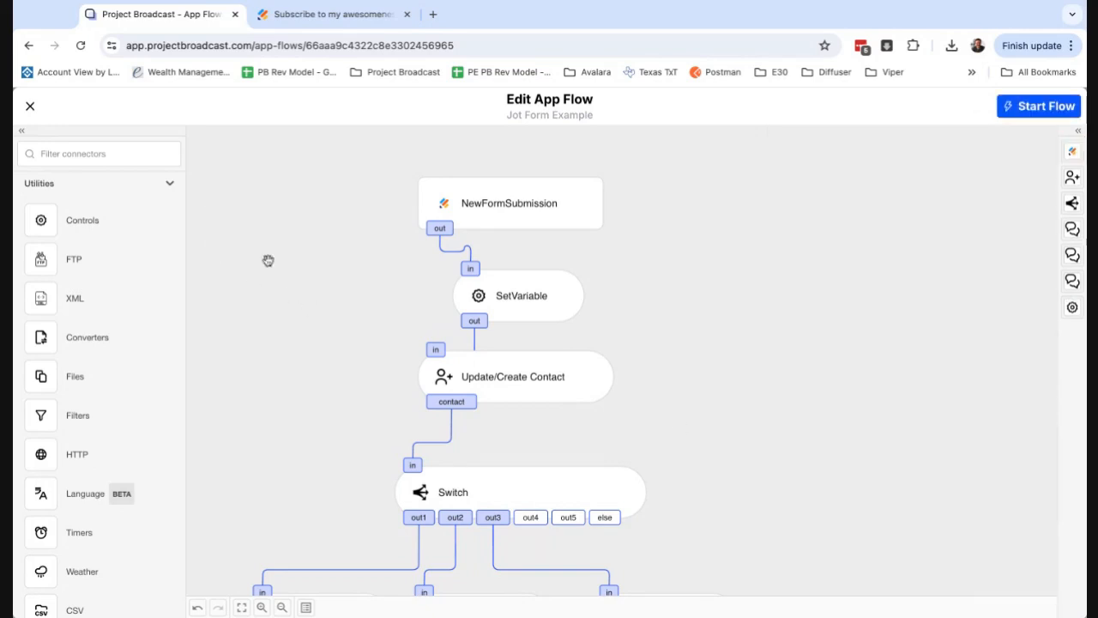
Look through the NewFormSubmission output variables offered for SetVariable's value, find Raw Request, and close the list.
left_click(530, 306)
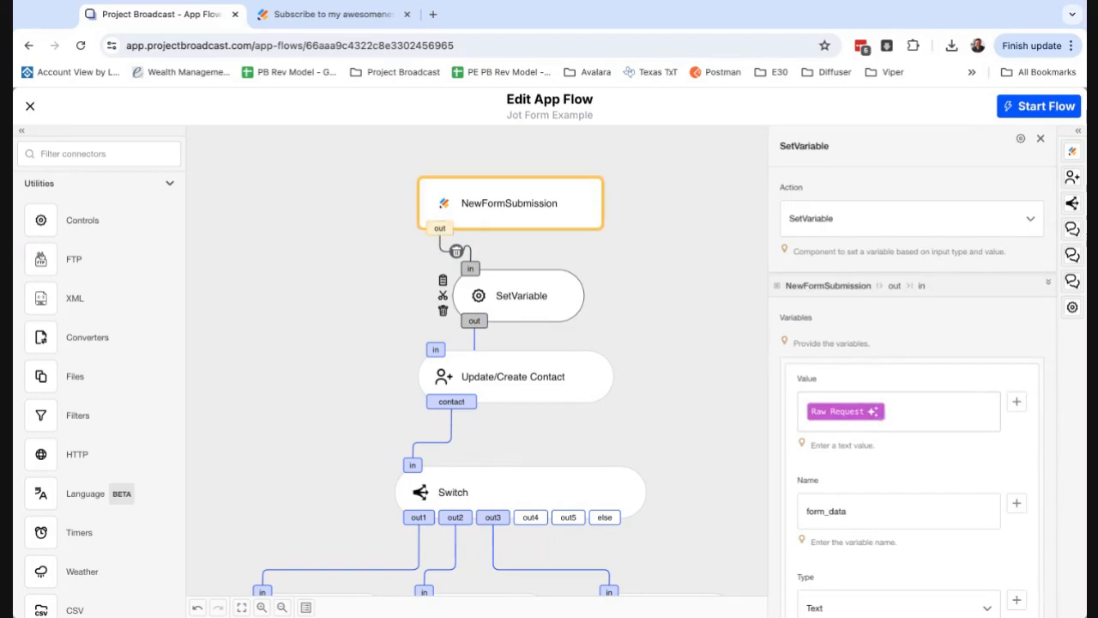
left_click(1018, 405)
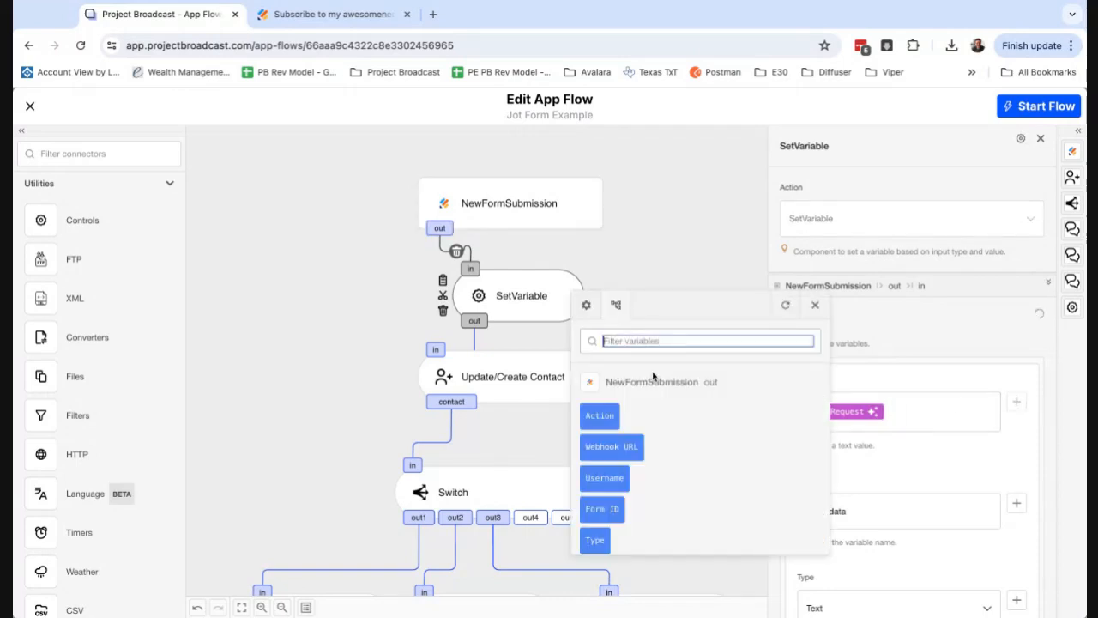
left_click_drag(619, 385, 699, 388)
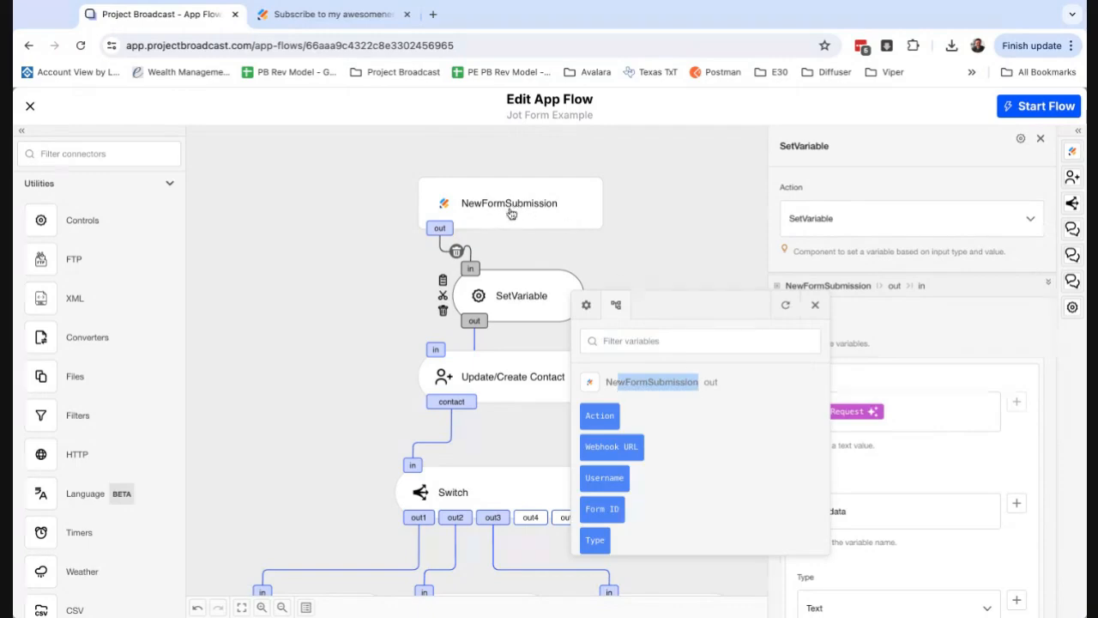
left_click(682, 488)
scroll(638, 485, "down", 3)
scroll(637, 487, "down", 3)
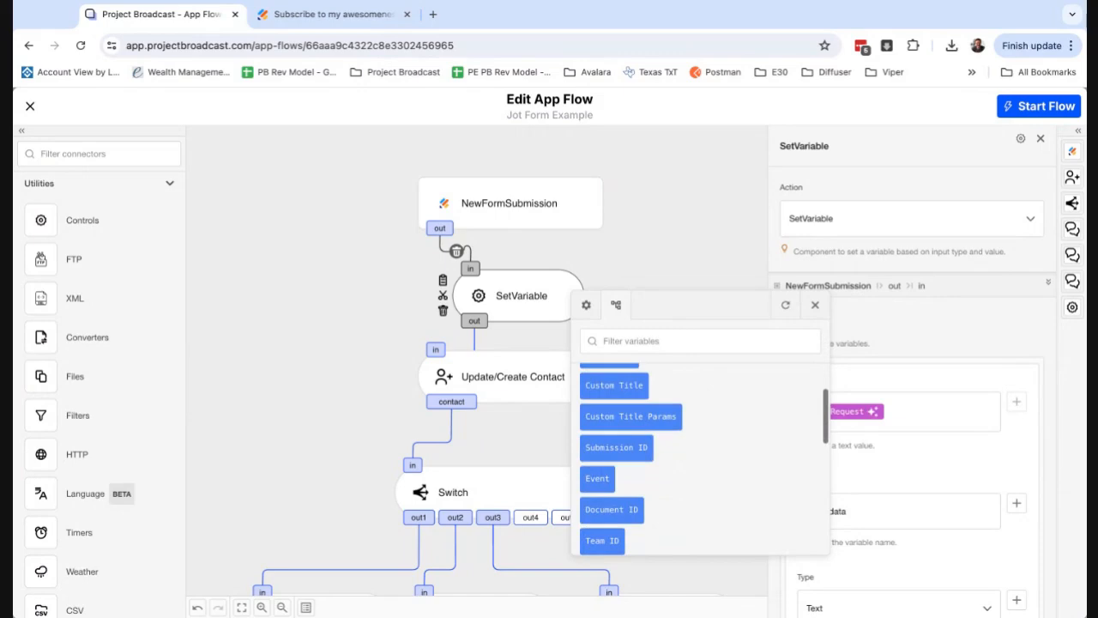
scroll(631, 410, "down", 8)
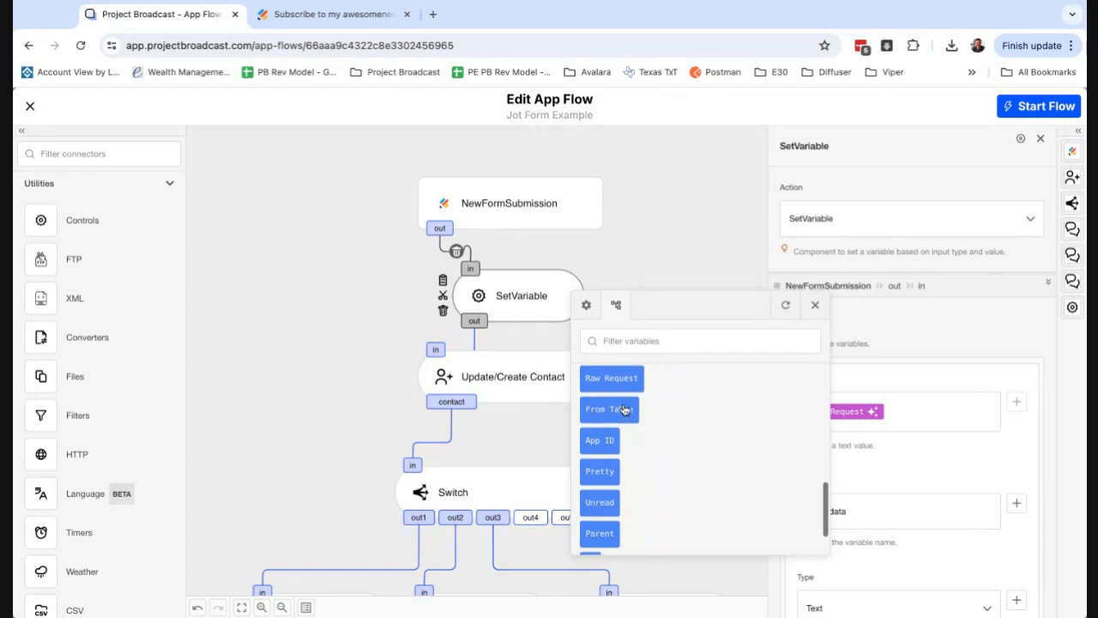
scroll(665, 451, "down", 2)
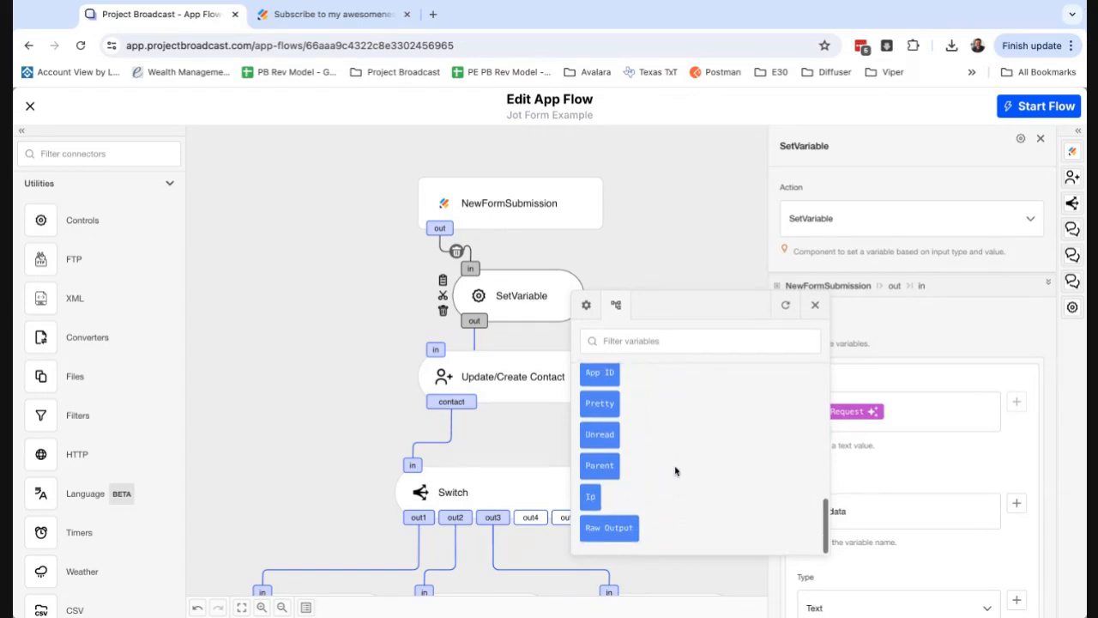
scroll(675, 470, "up", 2)
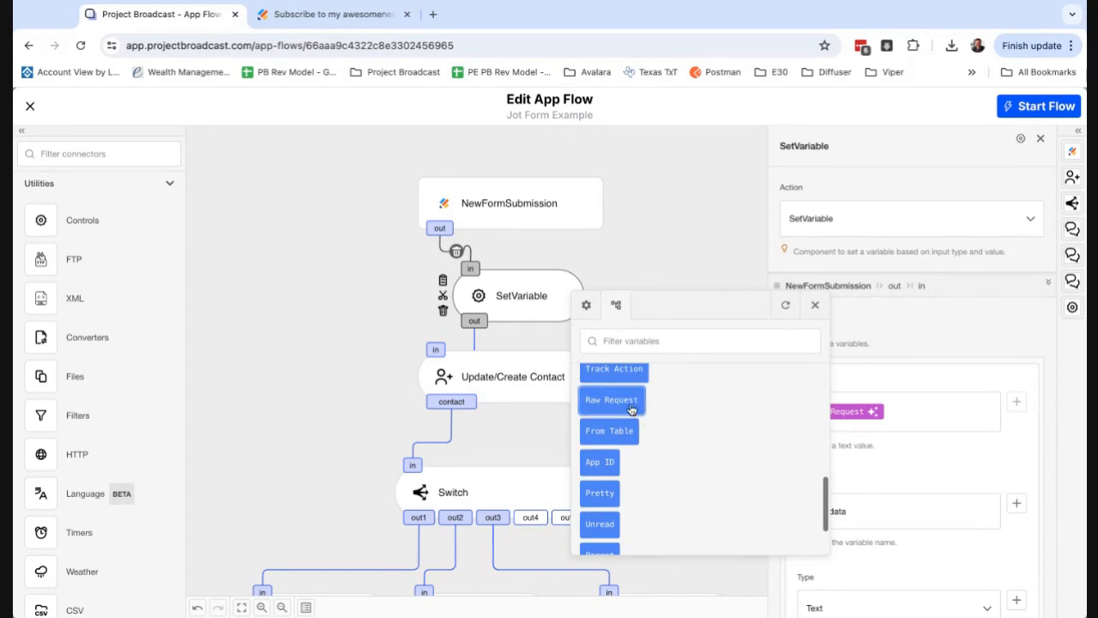
left_click(888, 446)
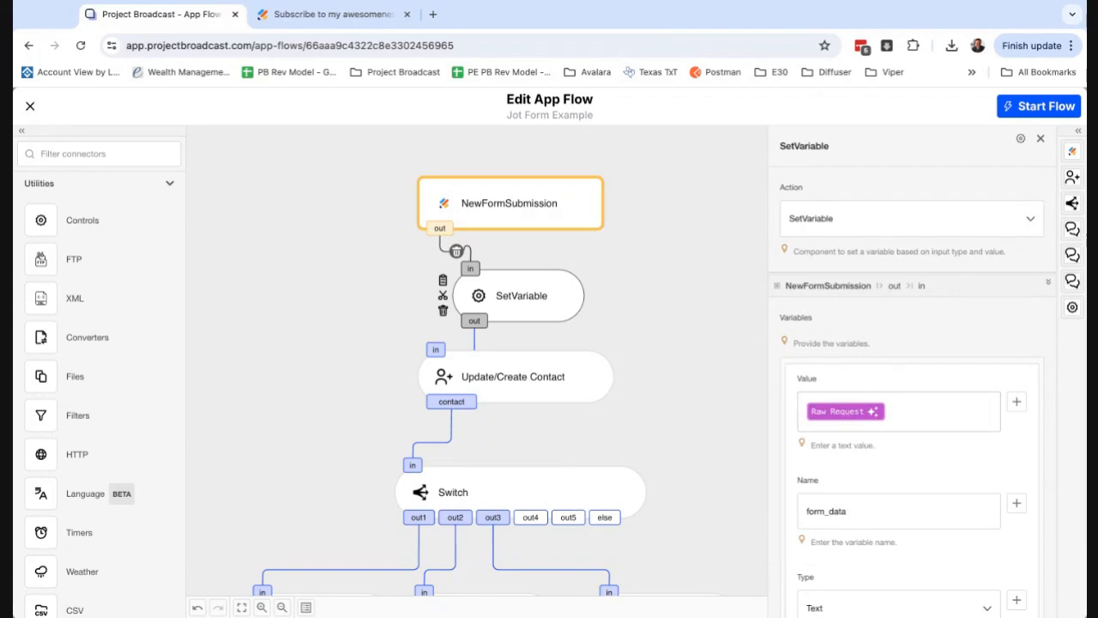
Remove the Parse modifier from the Raw Request variable in SetVariable's value.
left_click(847, 411)
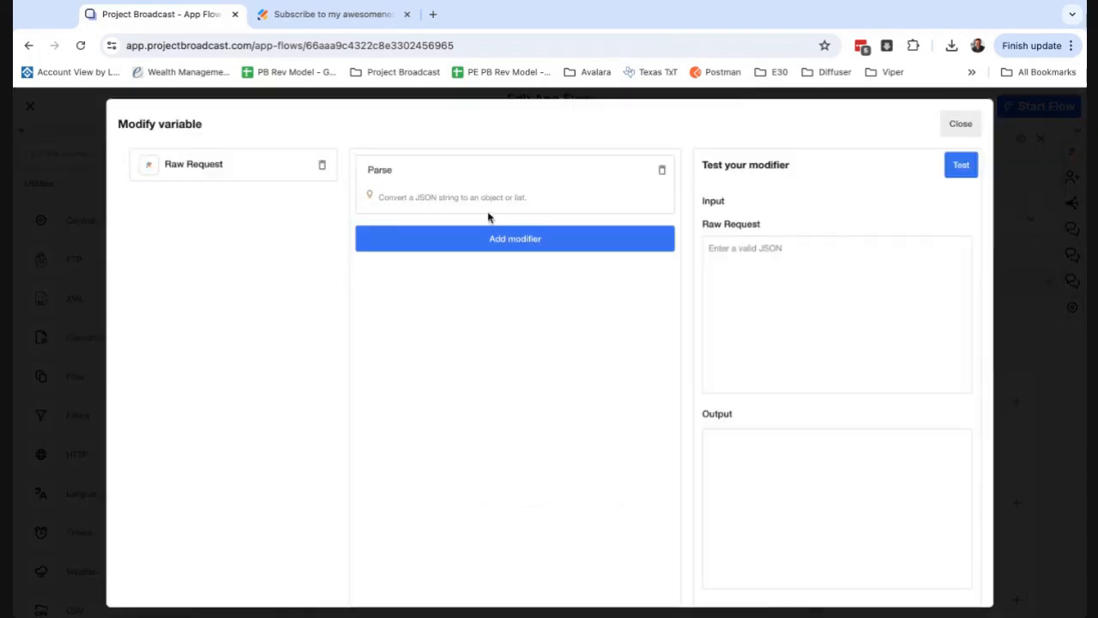
double_click(370, 170)
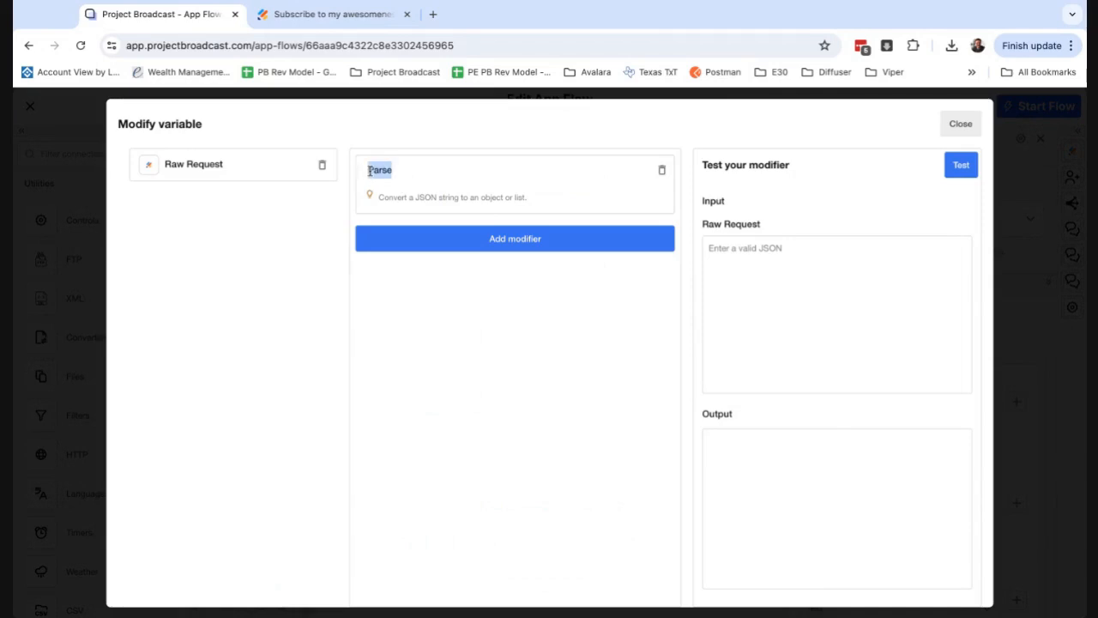
left_click(661, 170)
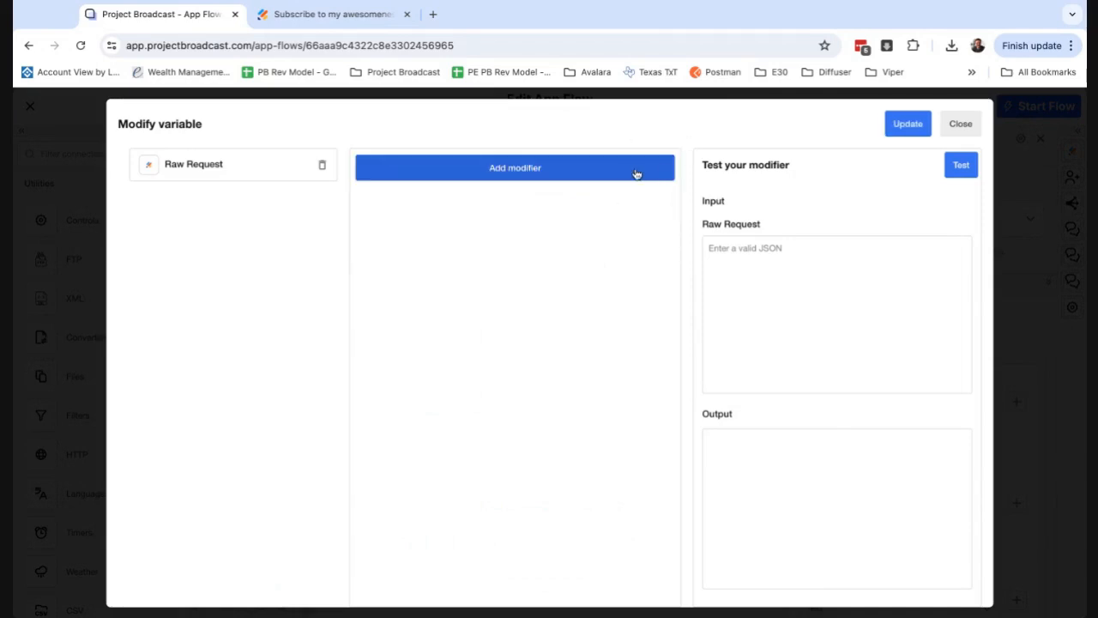
Add the Parse object modifier back to the Raw Request variable and update SetVariable's value with it.
left_click(626, 174)
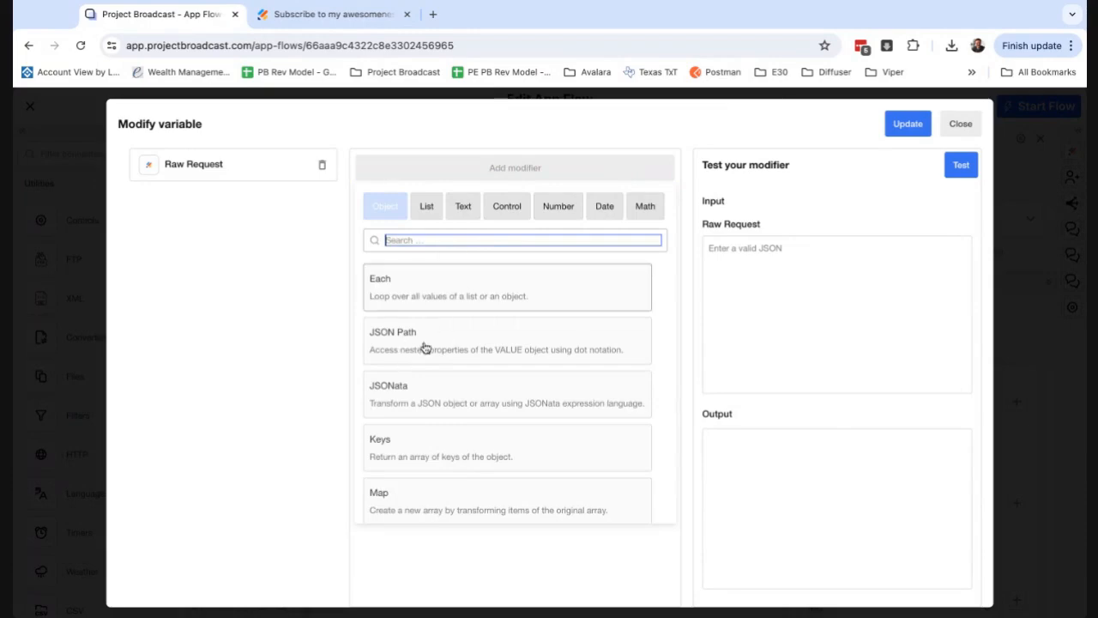
scroll(438, 427, "down", 1)
scroll(437, 427, "down", 1)
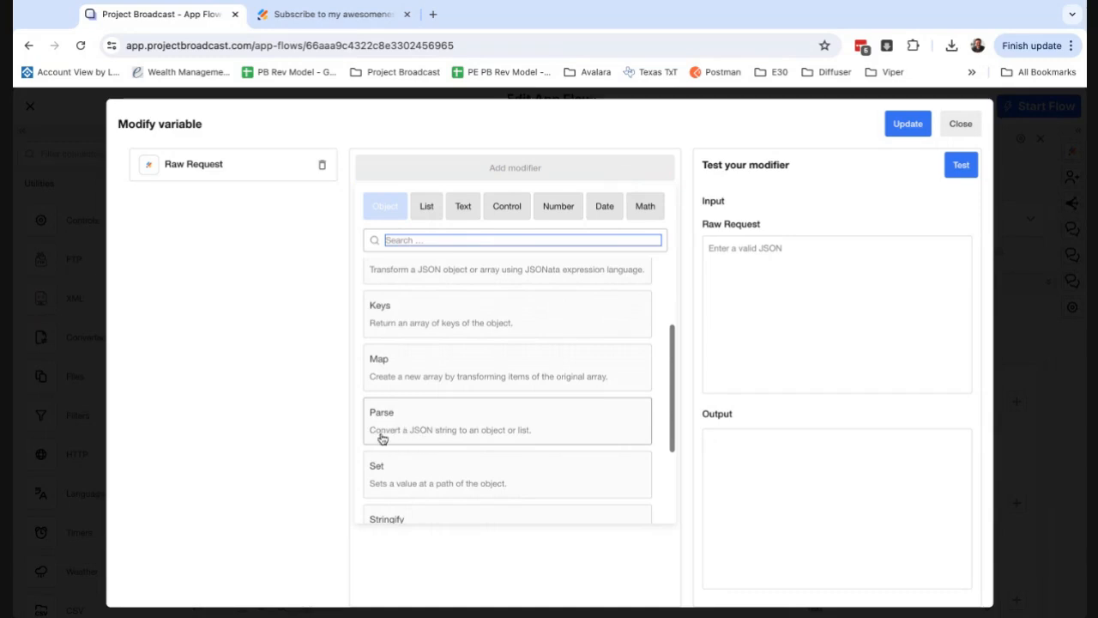
left_click(542, 438)
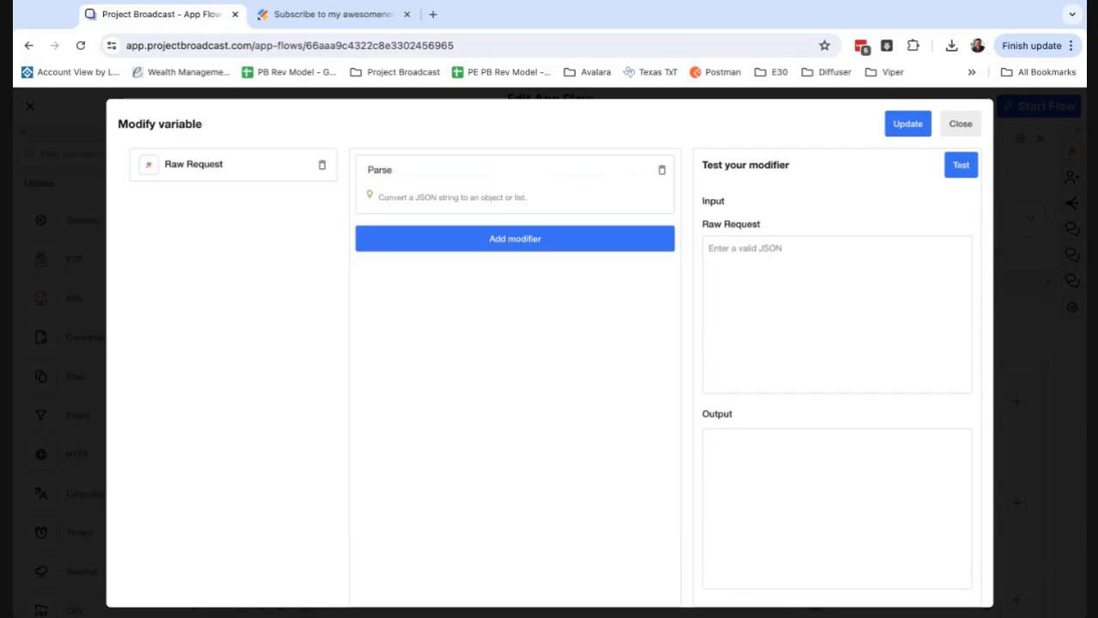
left_click(911, 131)
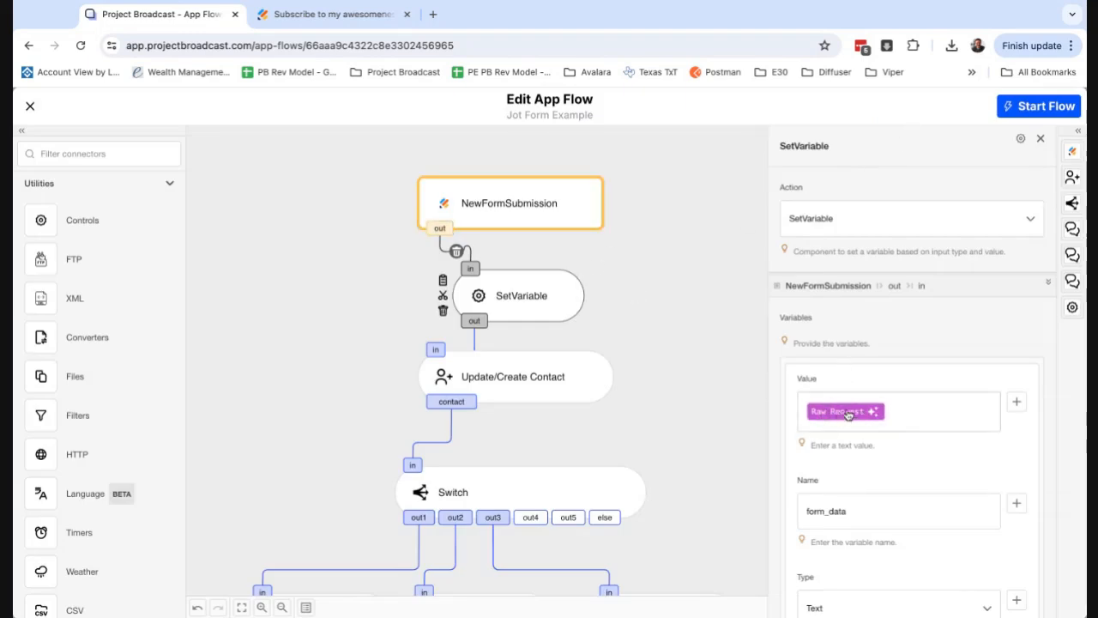
Examine the variable name in SetVariable and the contact fields mapped from form_data in Update/Create Contact.
scroll(863, 456, "down", 3)
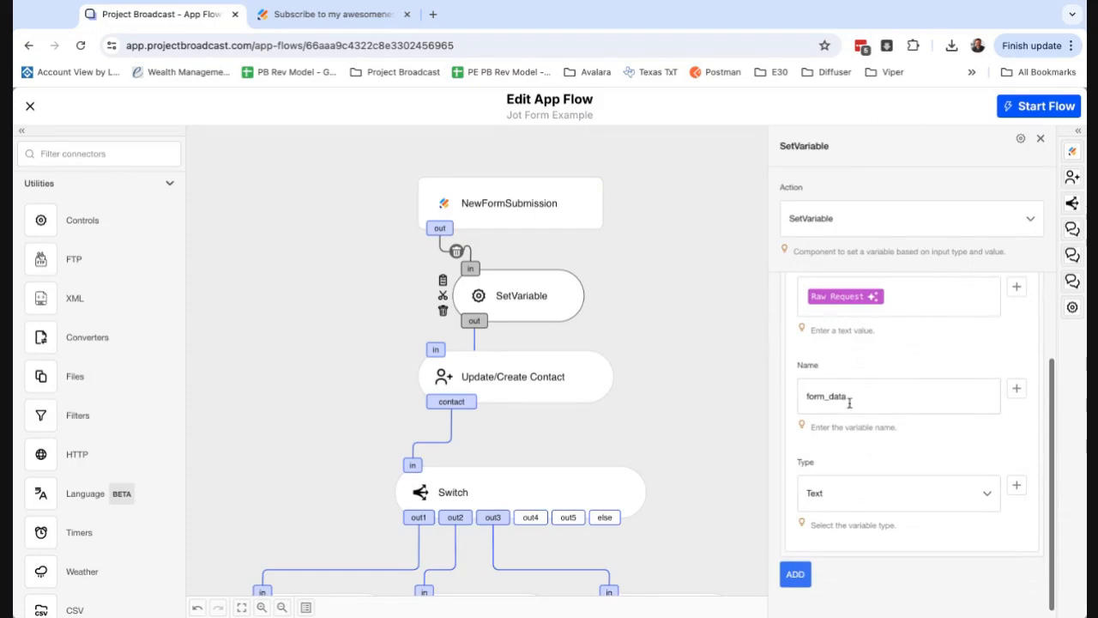
left_click_drag(849, 399, 799, 401)
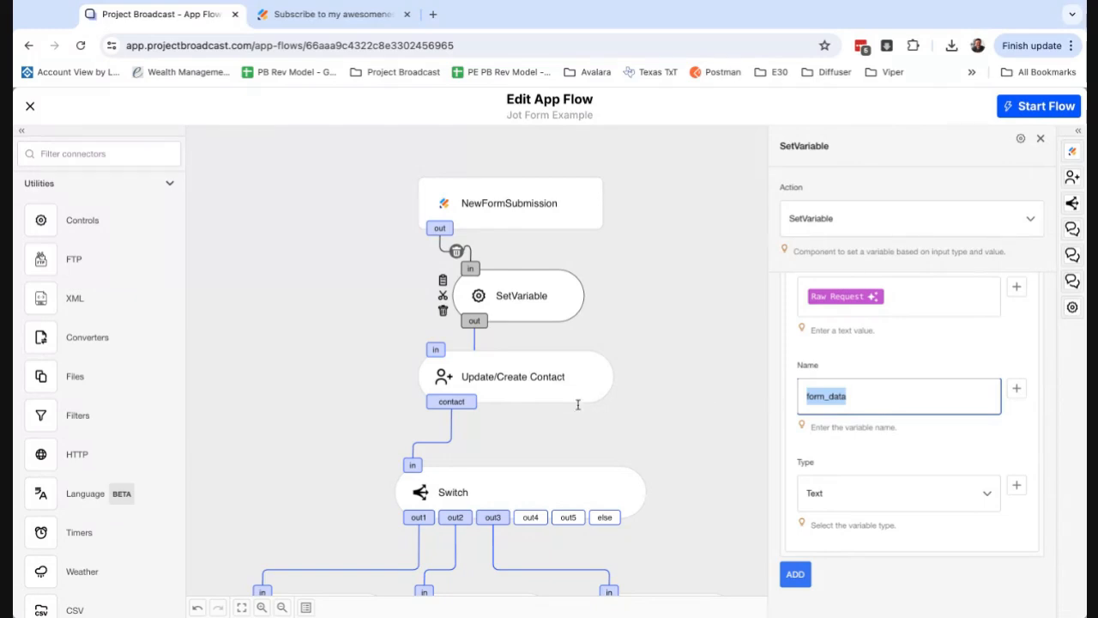
left_click(545, 389)
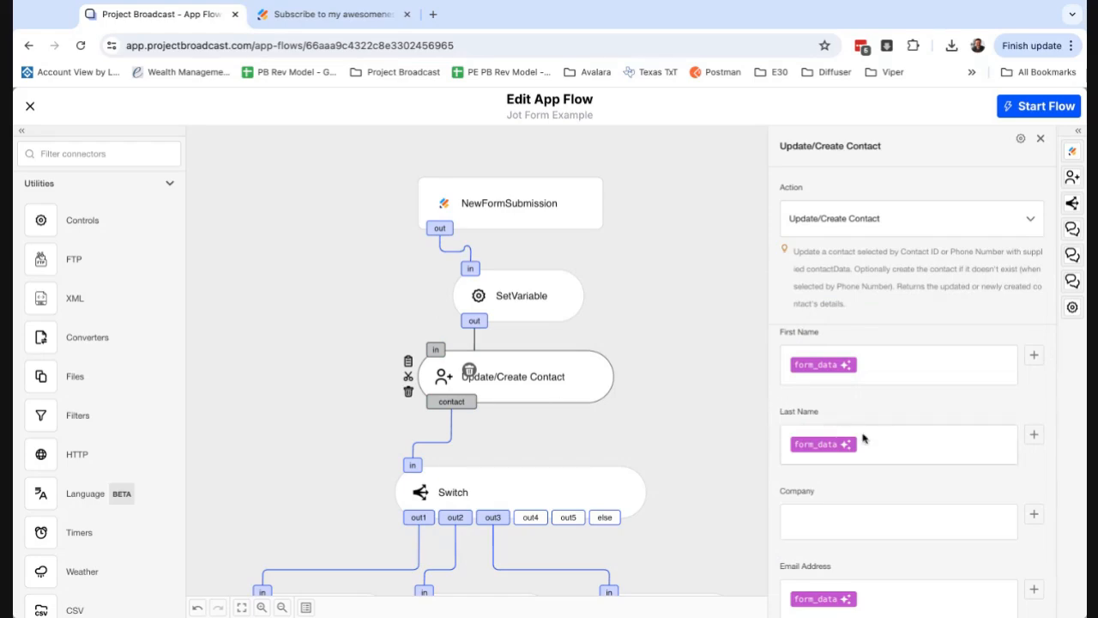
scroll(863, 439, "up", 5)
scroll(874, 450, "down", 4)
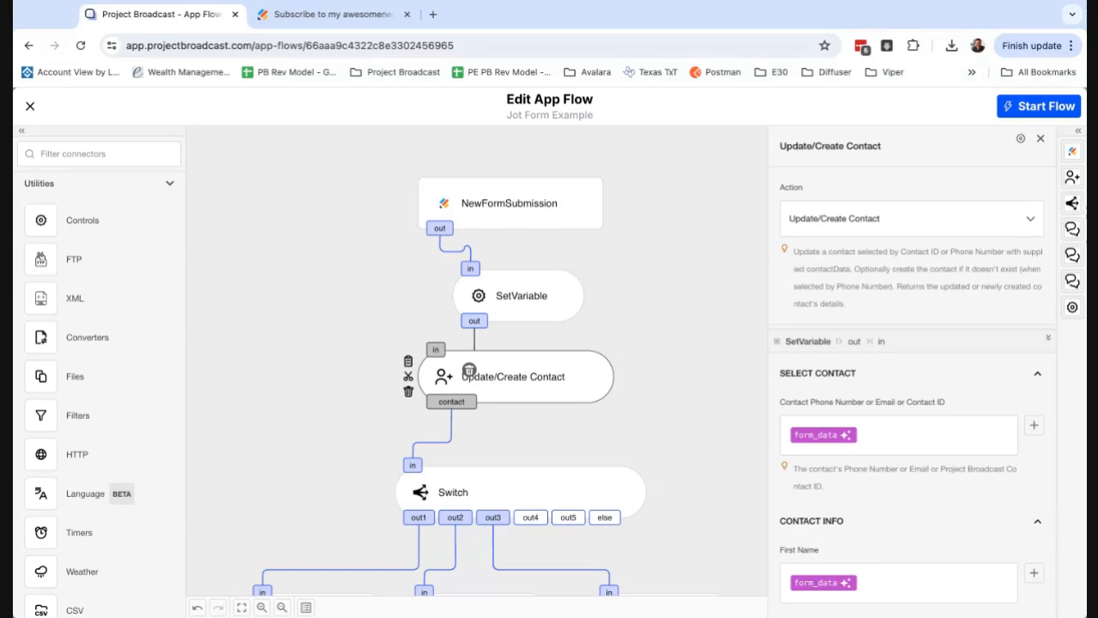
Inspect the JSON Path modifier on the contact selector's form_data variable, and revisit the NewFormSubmission and SetVariable settings.
left_click(846, 437)
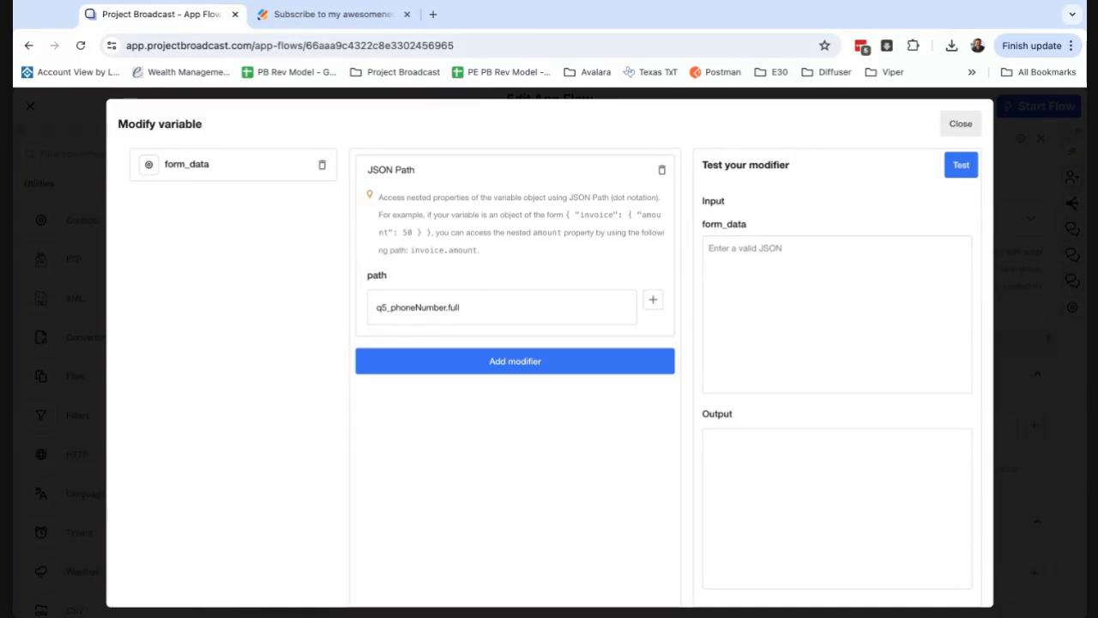
left_click(464, 308)
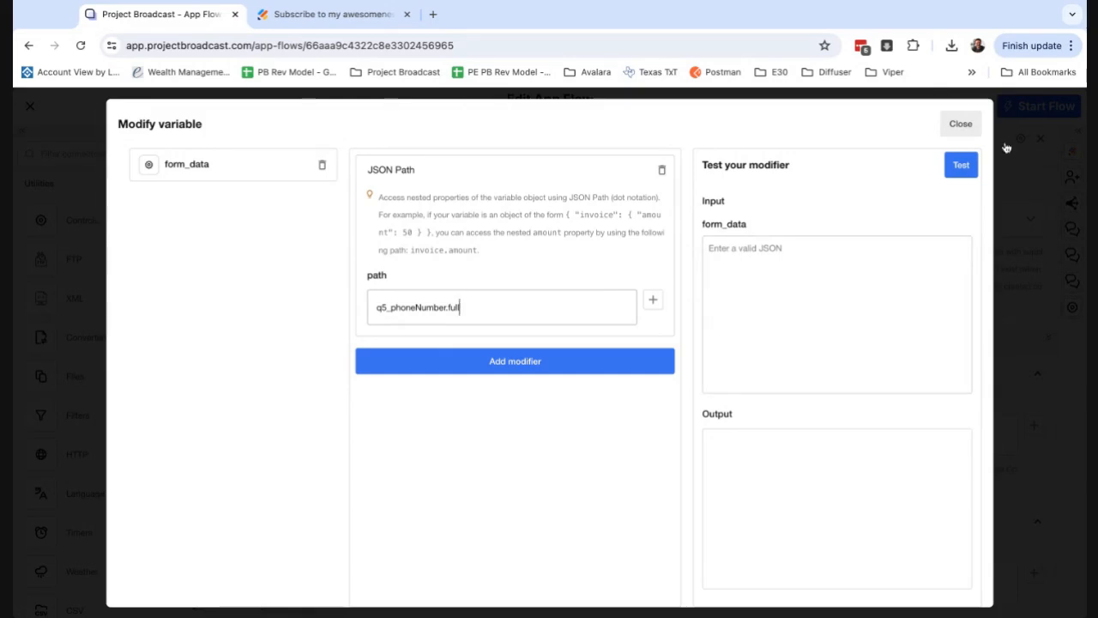
left_click(969, 127)
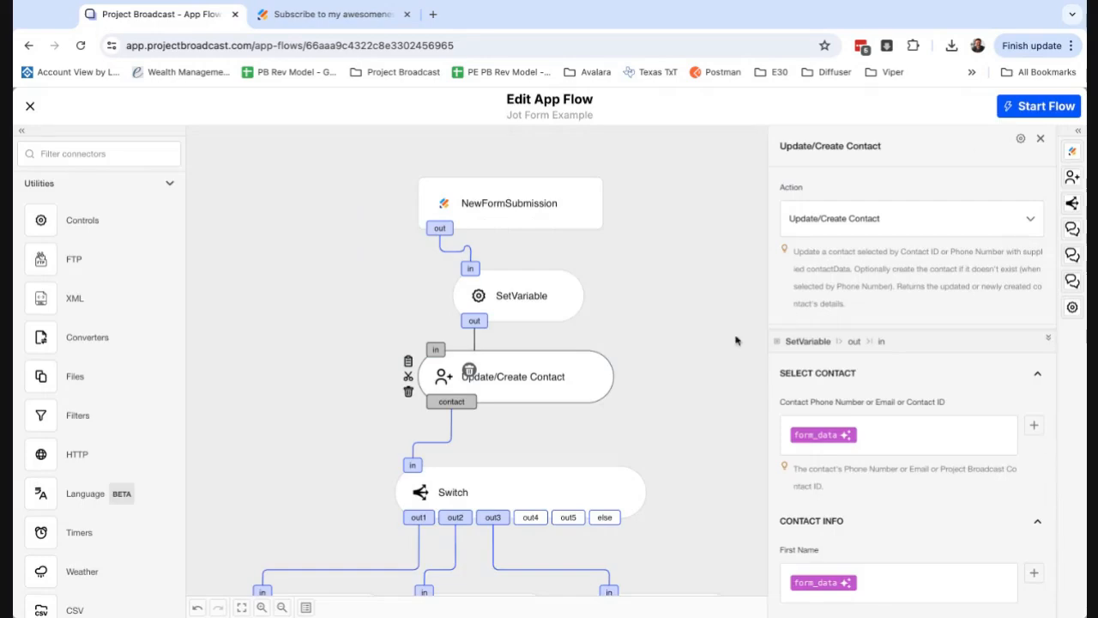
left_click(548, 219)
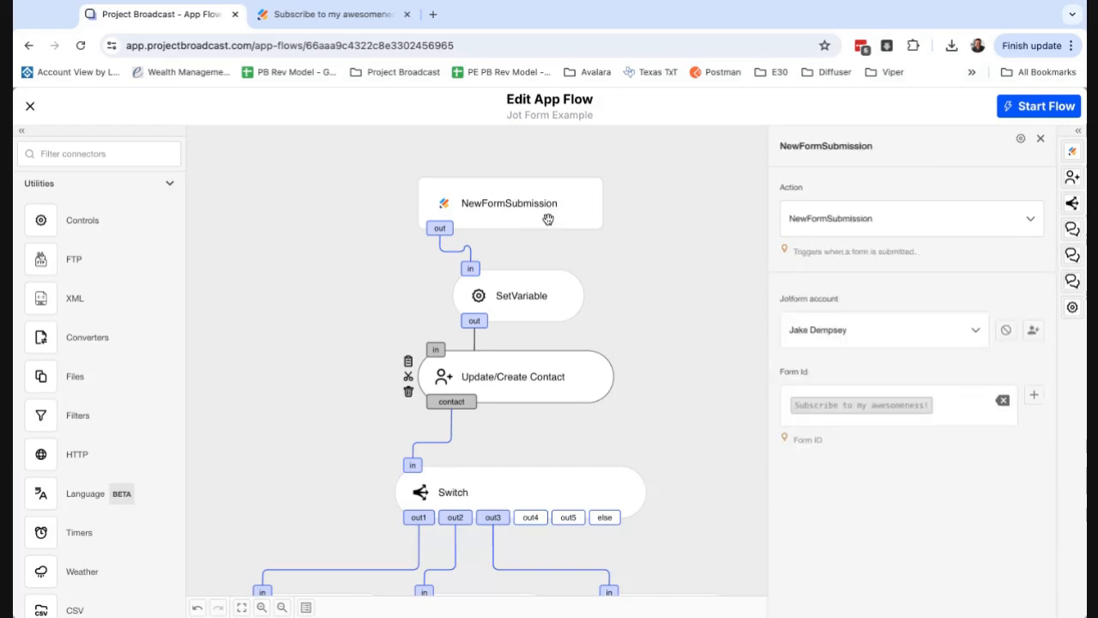
left_click(539, 304)
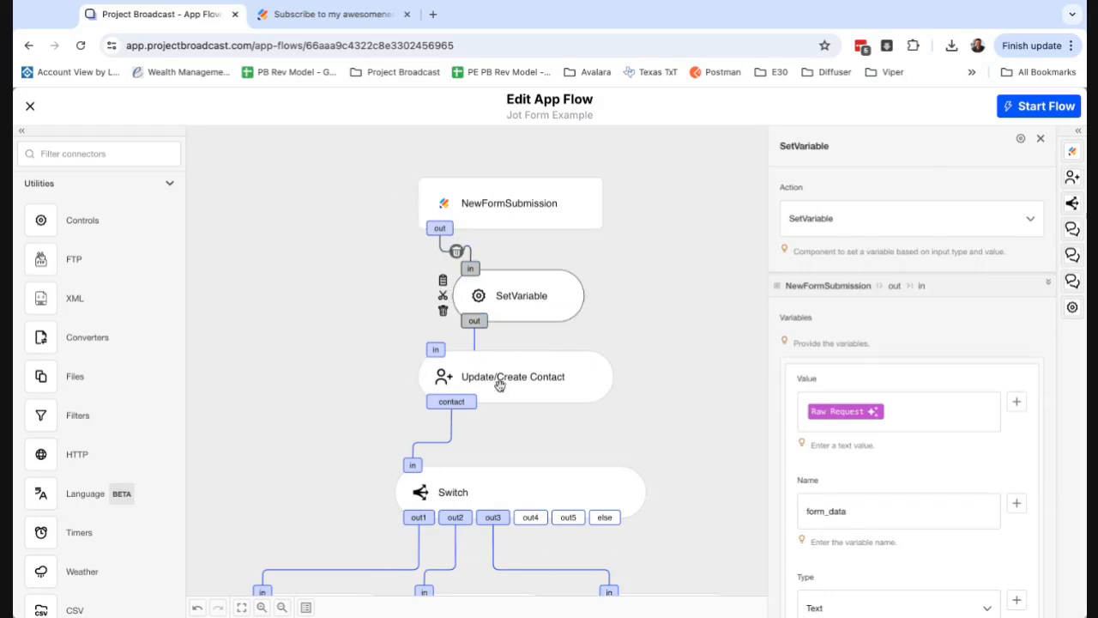
Start the Jot Form Example flow and clear its log.
left_click(1037, 110)
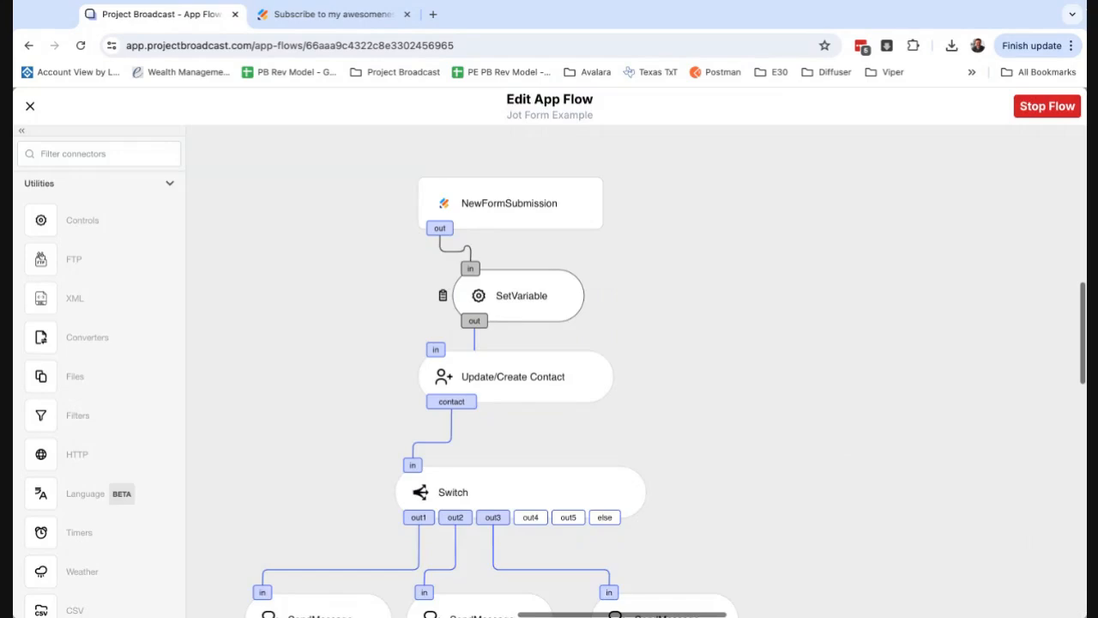
left_click(514, 296)
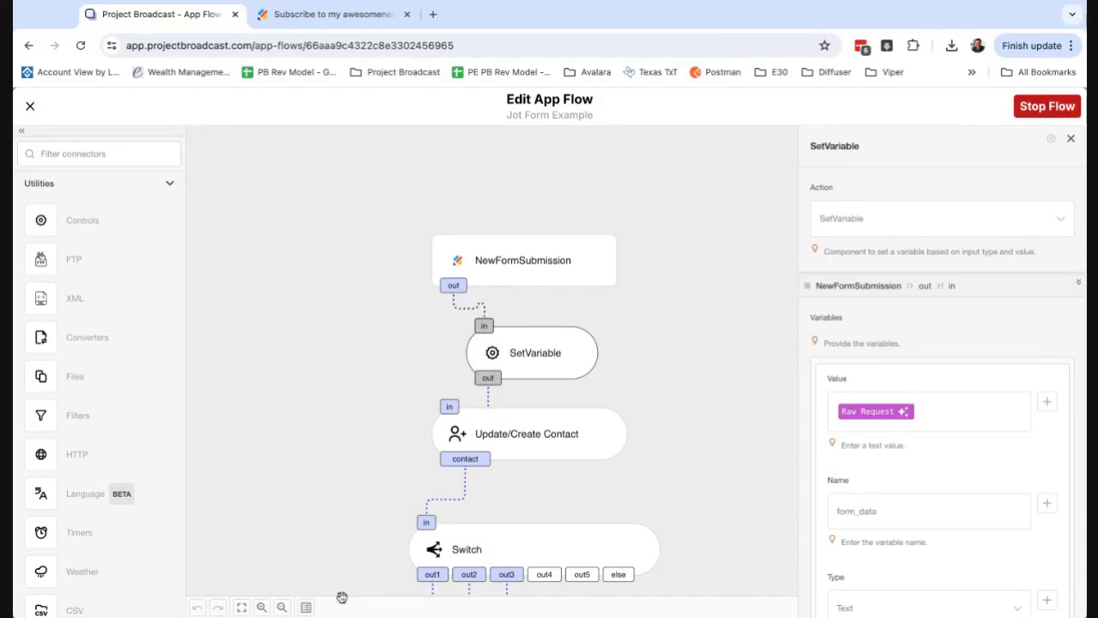
left_click(306, 607)
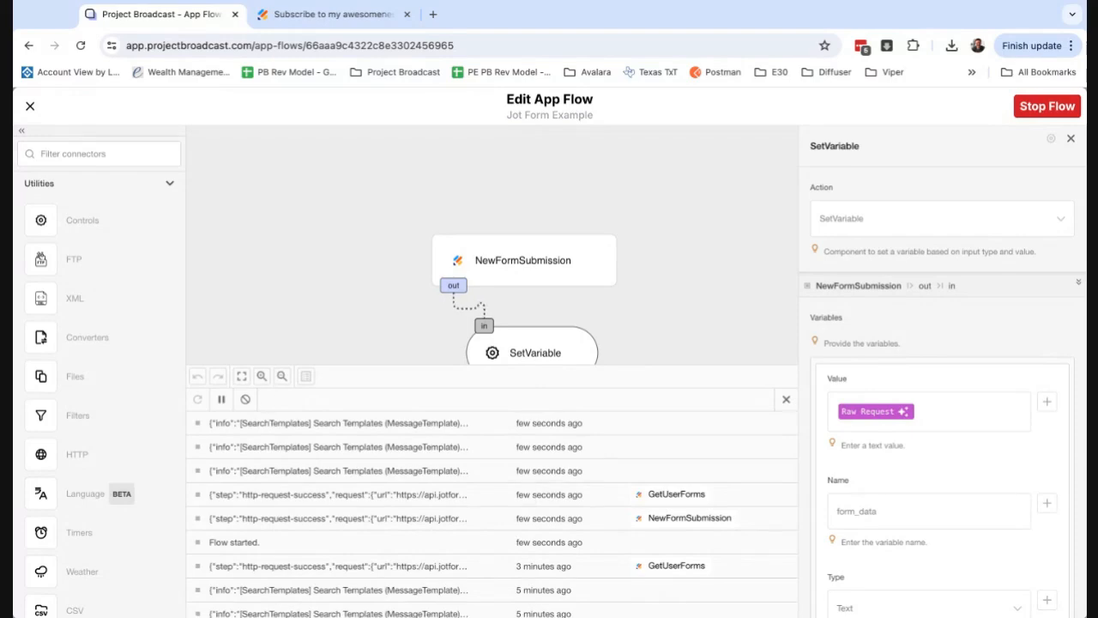
left_click(246, 399)
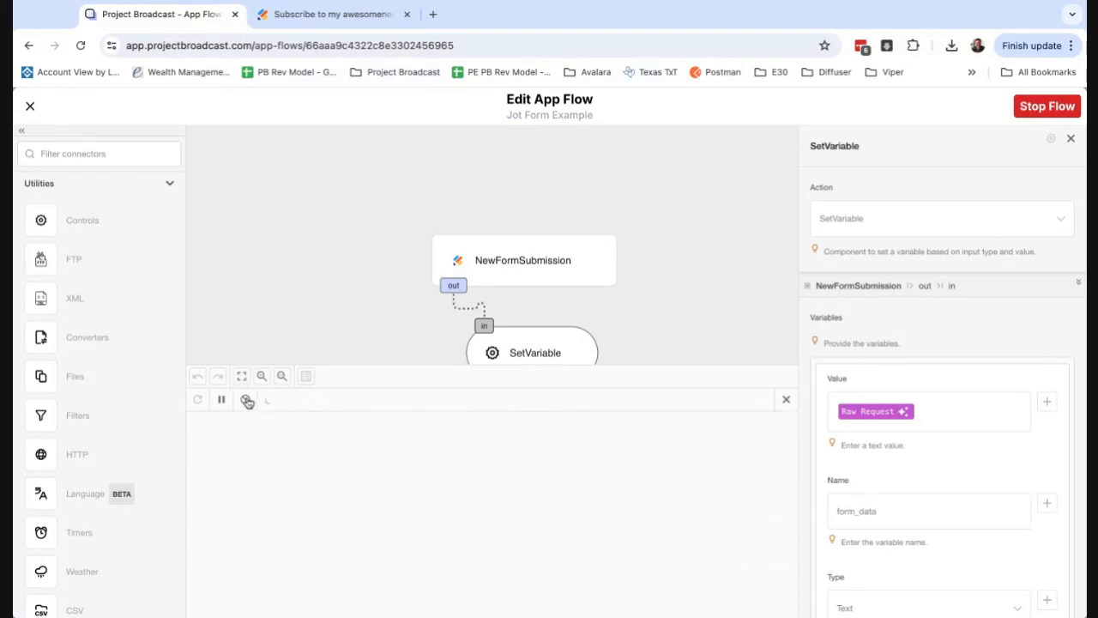
Copy the public link of the Jotform "Subscribe to my awesomeness!" and open the form in a new browser tab.
left_click(360, 17)
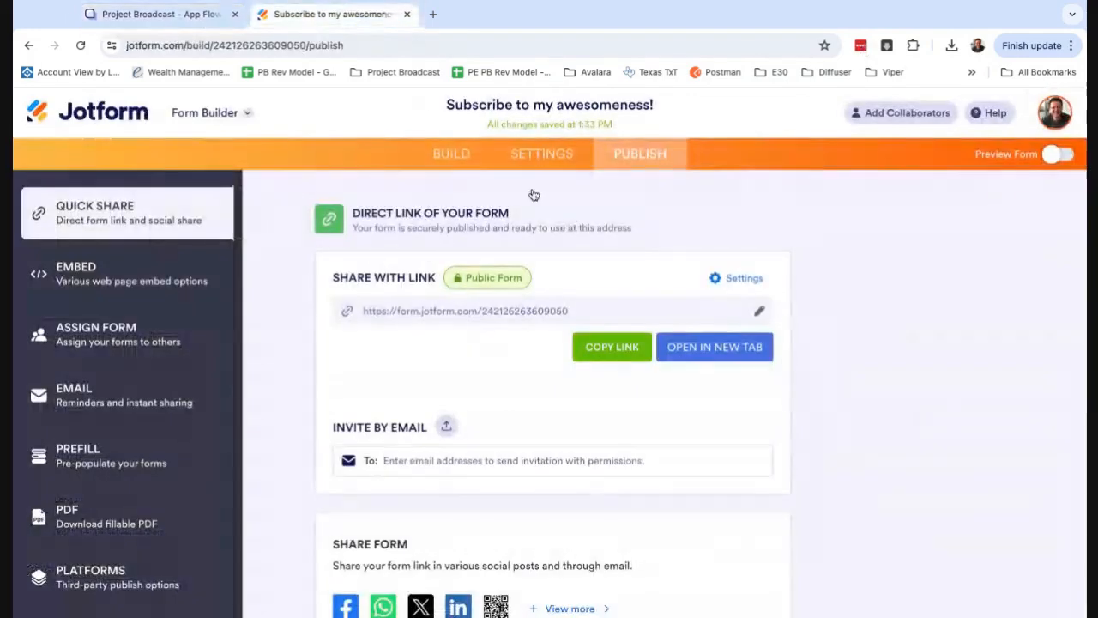
left_click(627, 356)
key("ctrl+t")
key("ctrl+v")
key("Return")
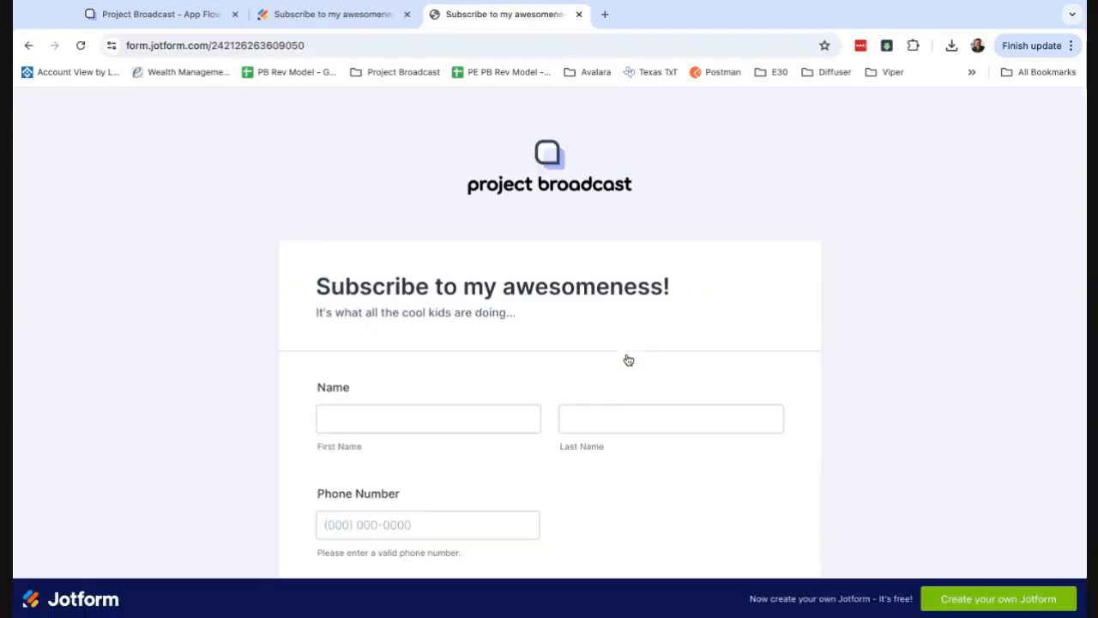
Fill in the subscriber's first and last name on the form.
left_click(494, 418)
type("J")
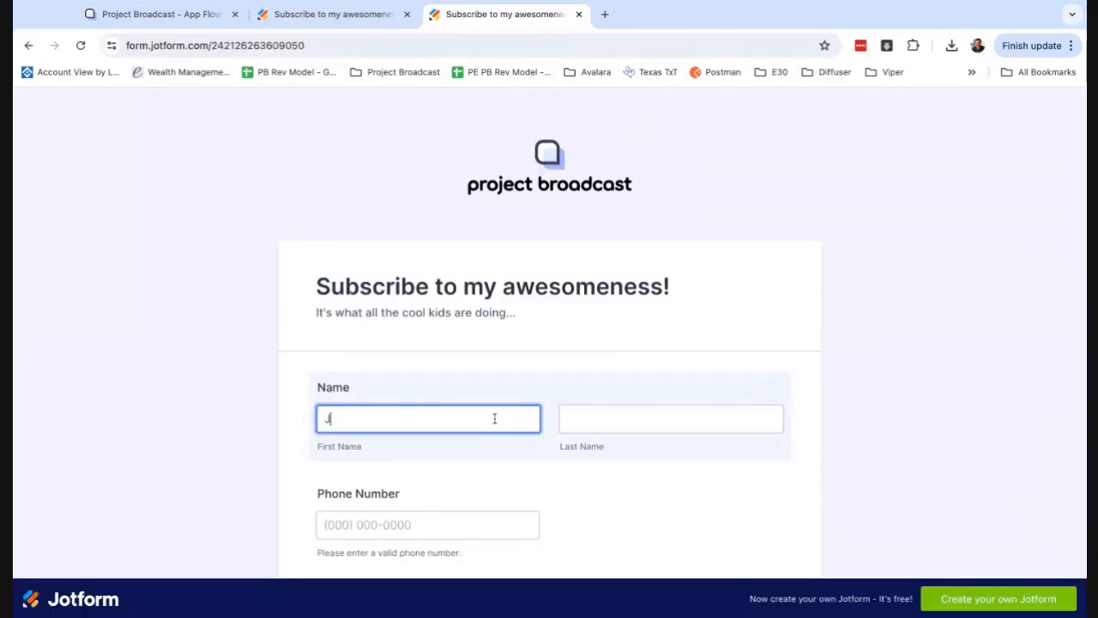
key("Tab")
type("D")
scroll(442, 436, "down", 1)
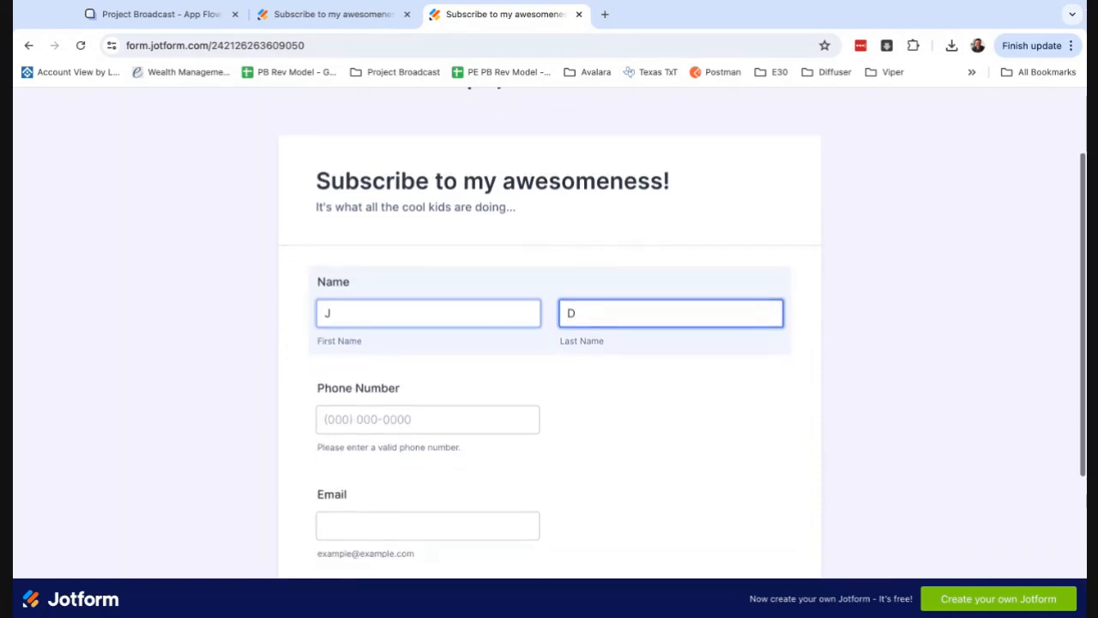
Fill in the subscriber's phone number and email address on the form.
left_click(441, 425)
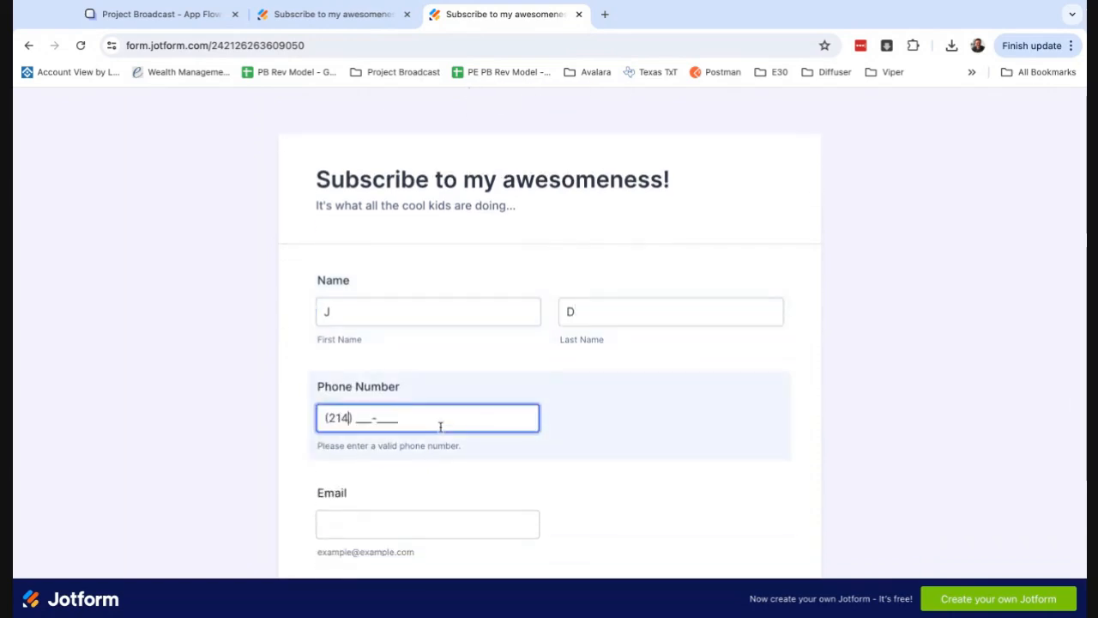
key("Tab")
type("angelo")
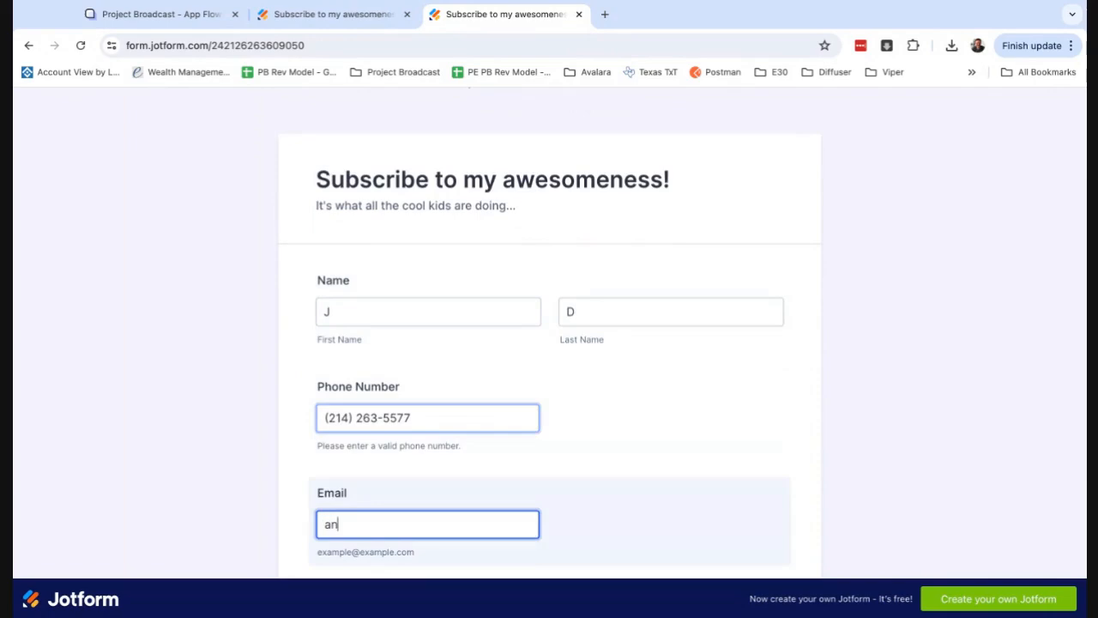
key("BackSpace")
key("BackSpace")
key("BackSpace")
key("BackSpace")
key("BackSpace")
key("BackSpace")
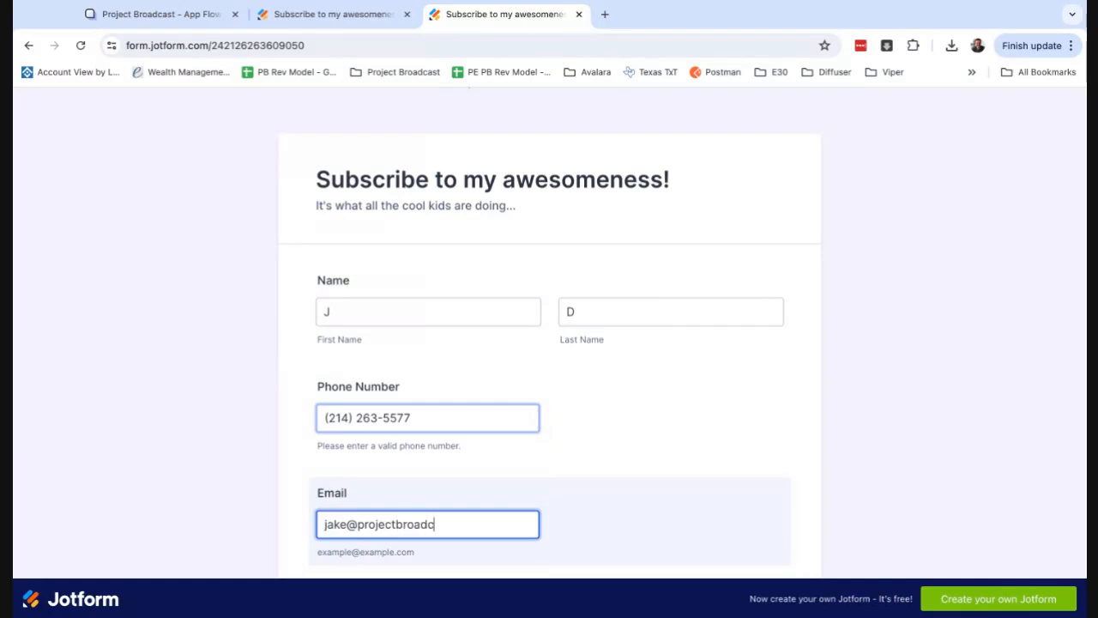
key("Tab")
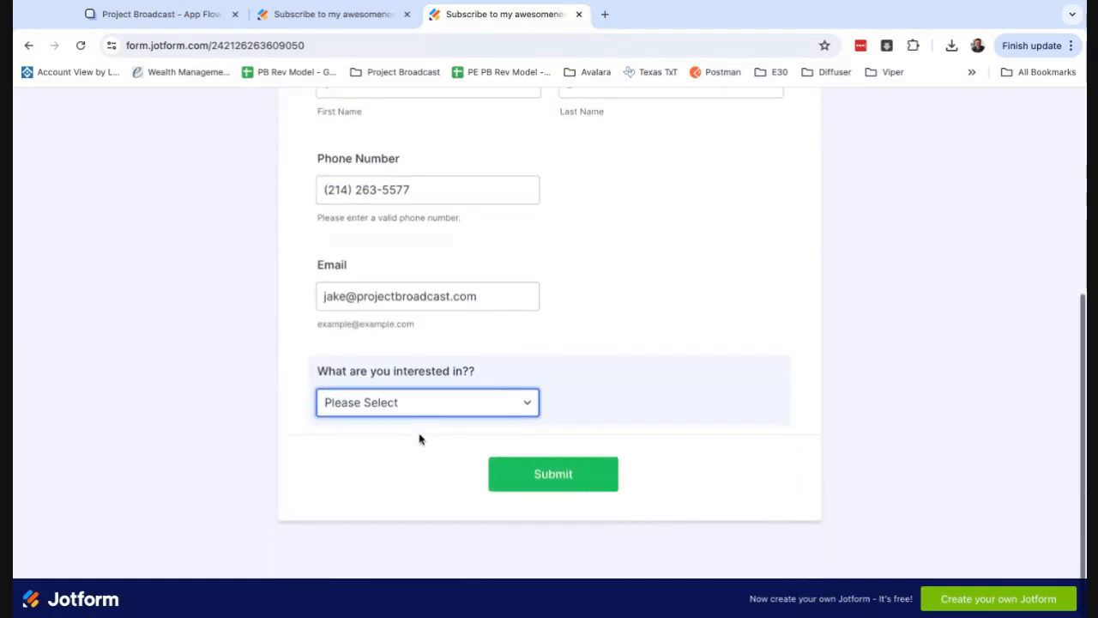
Choose Zebras as the interest and submit the form.
key("Down")
left_click(558, 476)
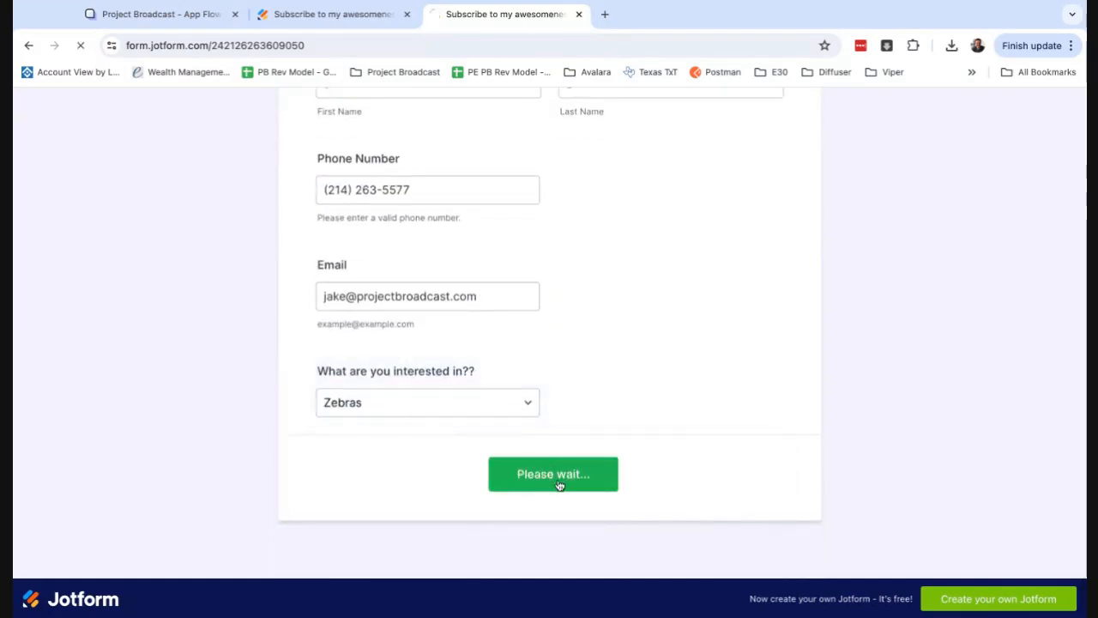
Return to the Project Broadcast app flow and open the log entry that NewFormSubmission passed into SetVariable.
left_click(342, 15)
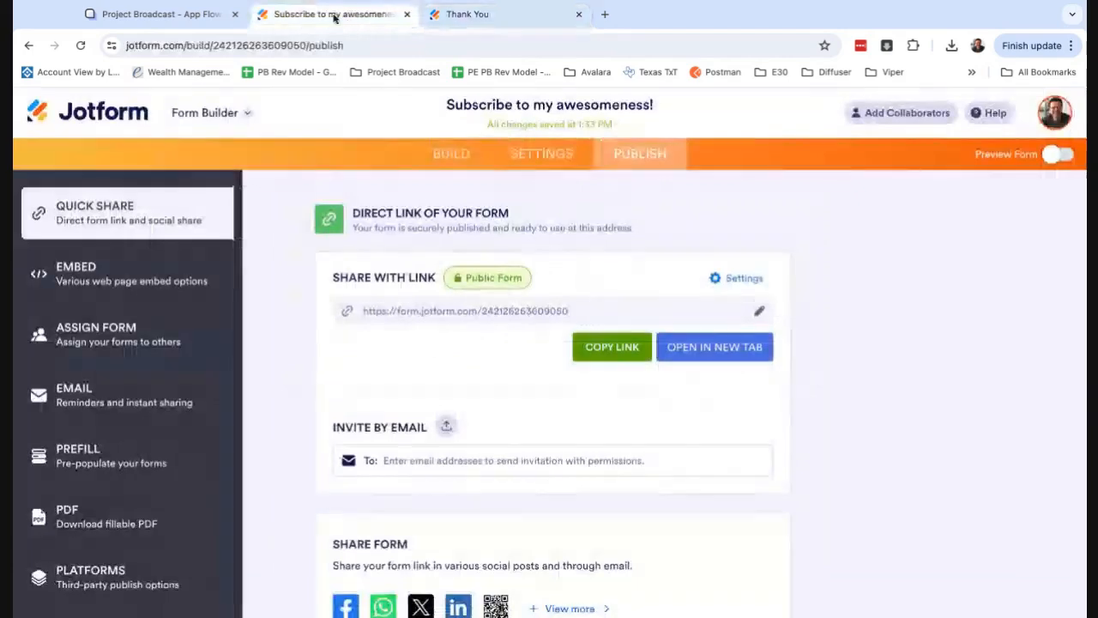
left_click(206, 15)
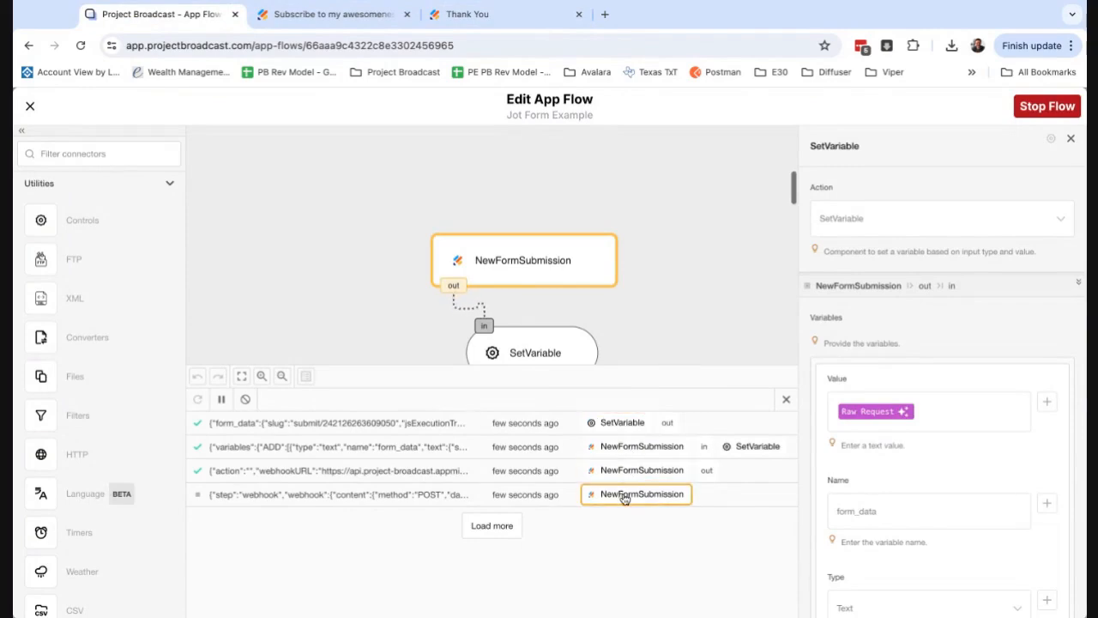
scroll(700, 516, "down", 2)
scroll(706, 552, "down", 2)
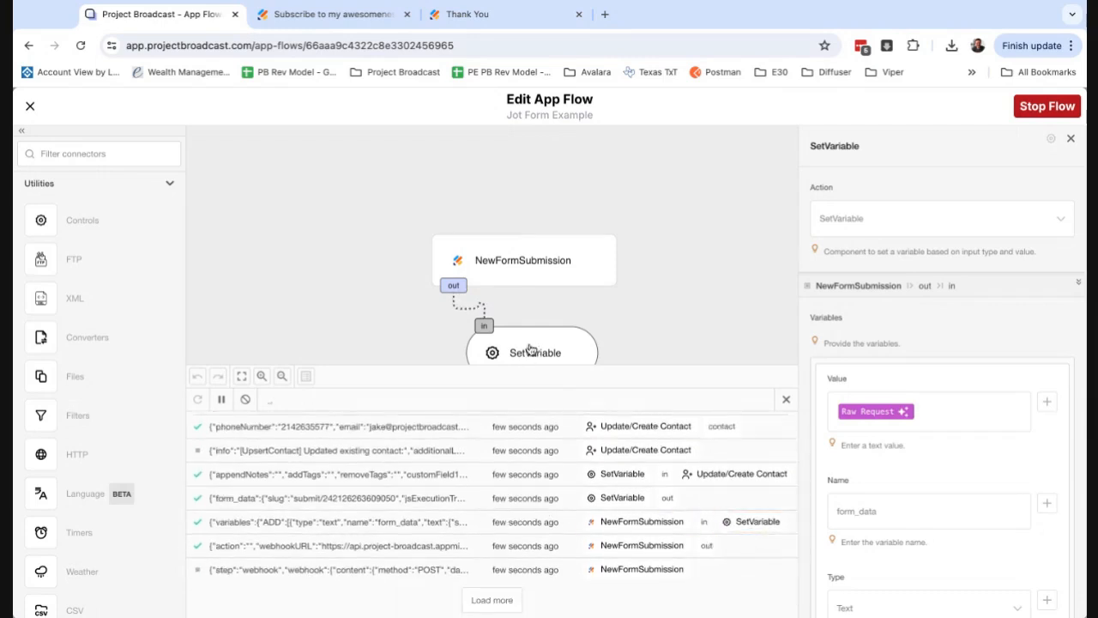
left_click(432, 525)
left_click_drag(736, 568, 521, 406)
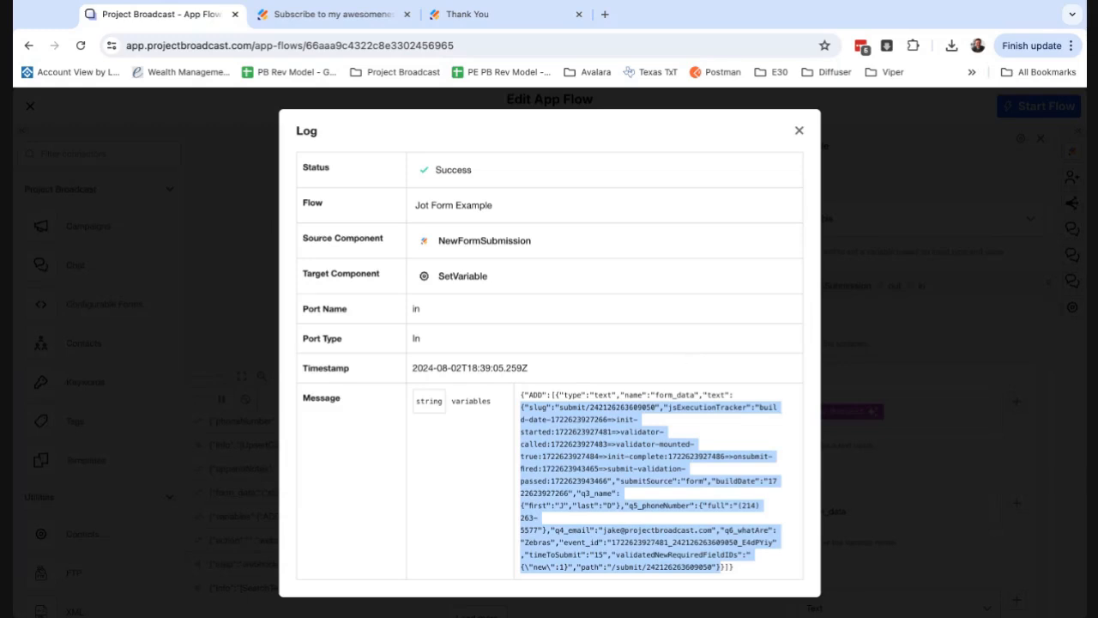
Examine the log message's variables, from the ADD entry's type and name to the full form_data text object.
double_click(475, 401)
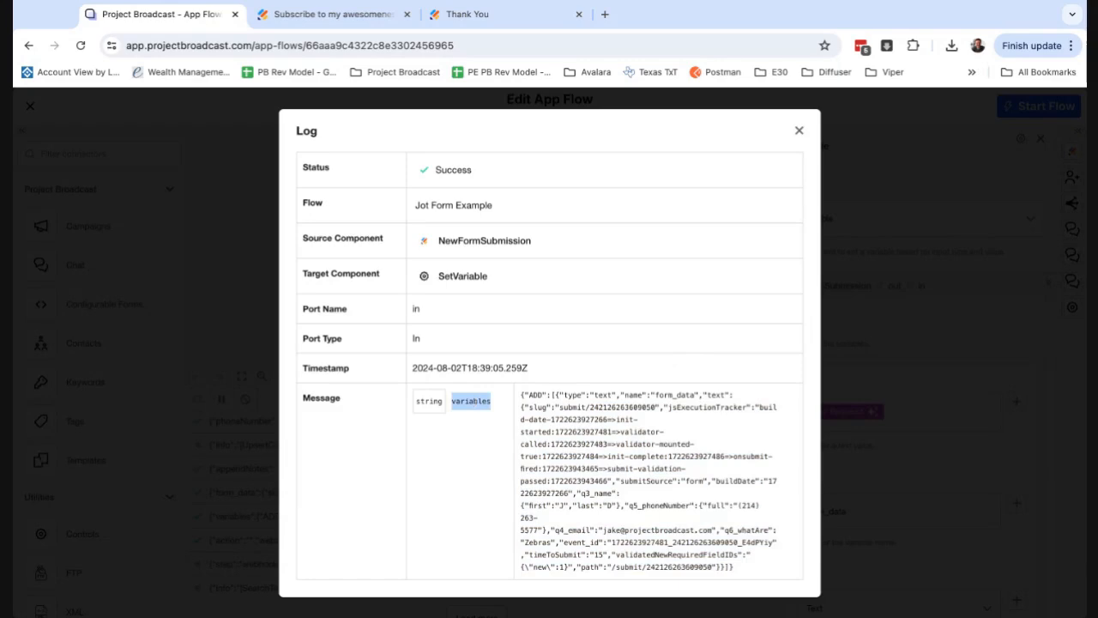
double_click(536, 396)
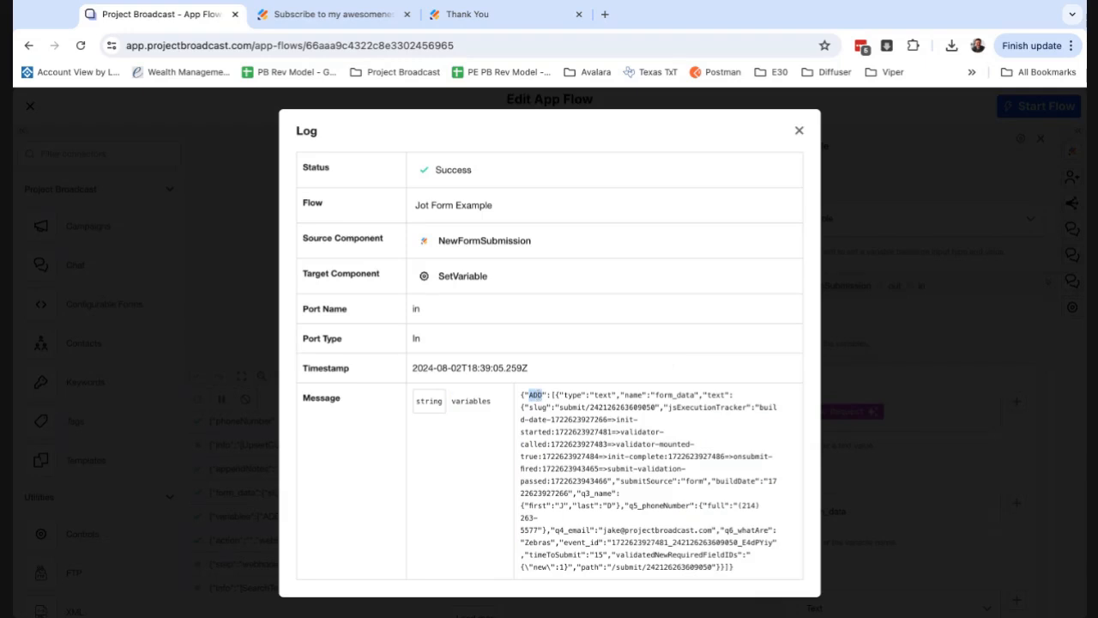
left_click(541, 399)
double_click(573, 395)
double_click(603, 396)
double_click(632, 396)
double_click(675, 395)
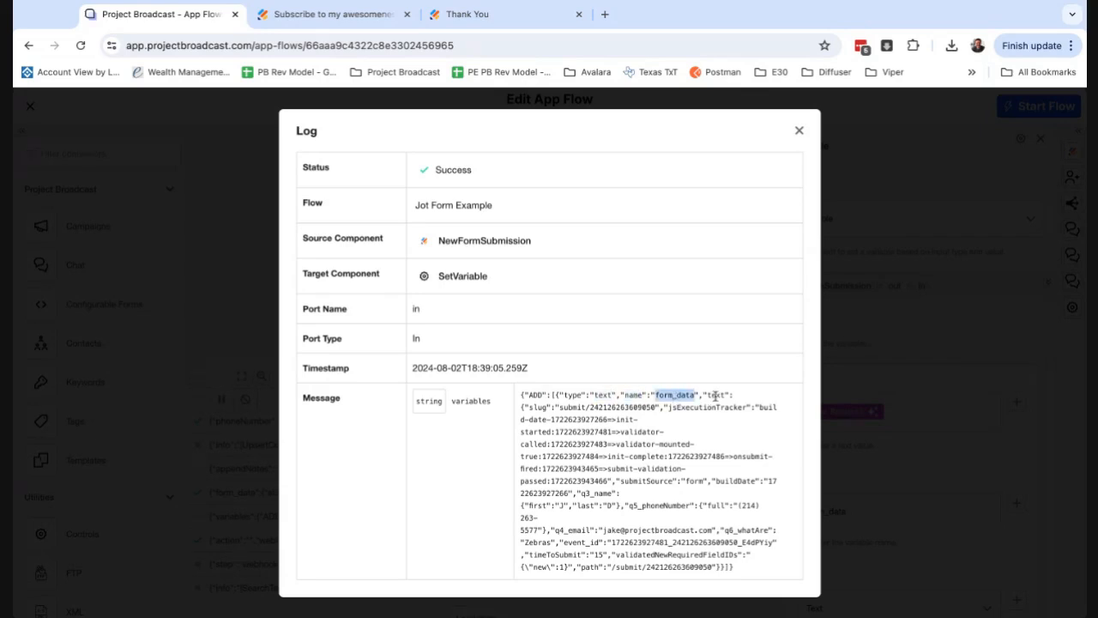
double_click(716, 396)
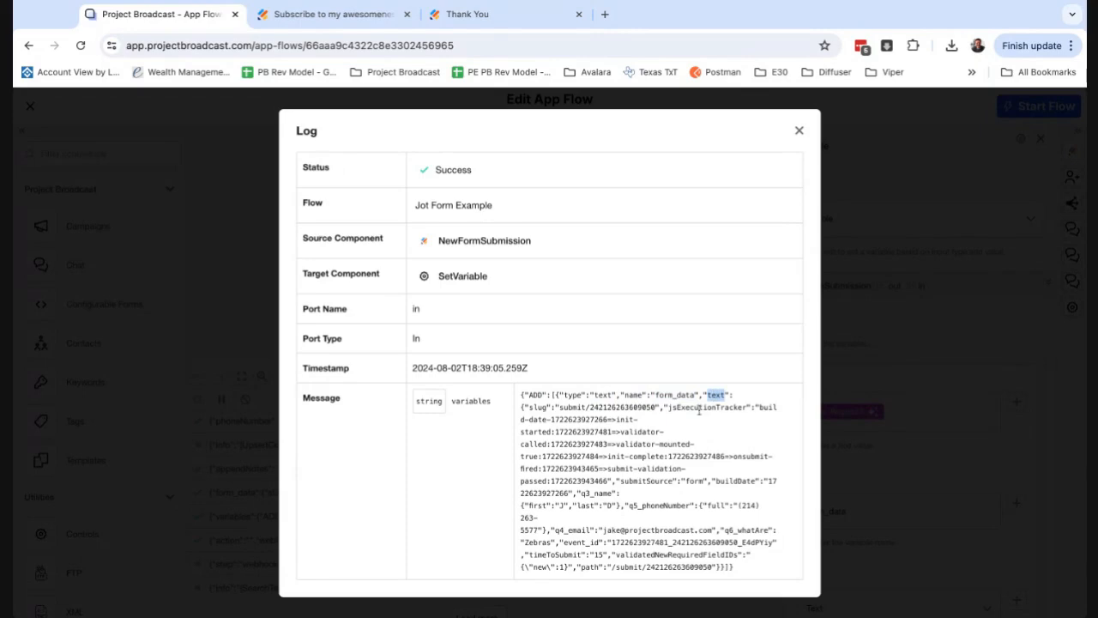
left_click_drag(521, 407, 712, 567)
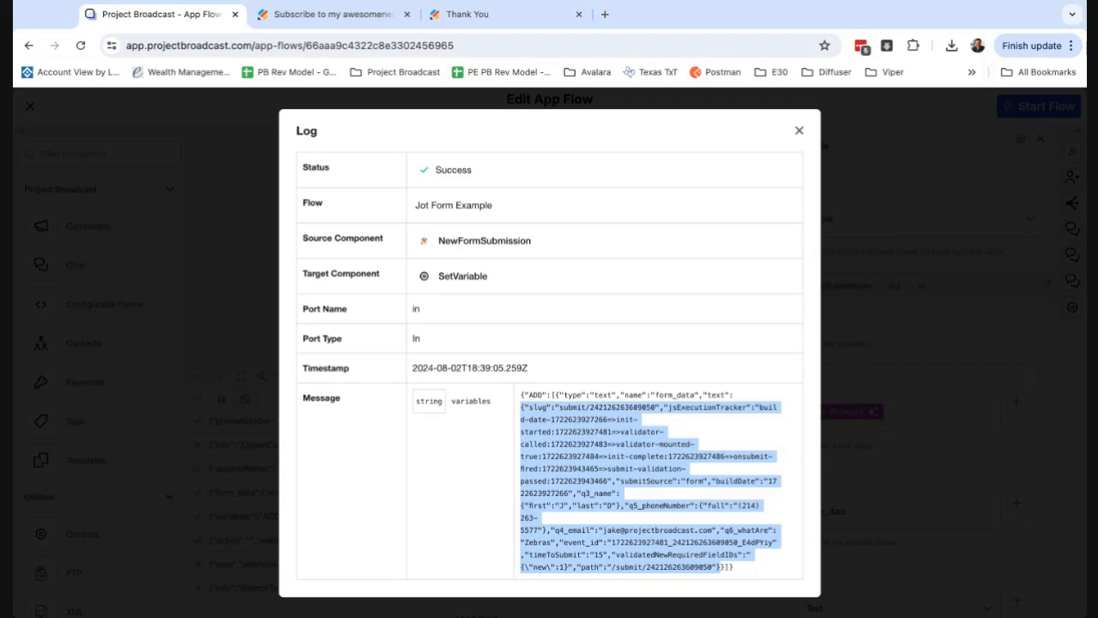
Close the log views and clear the Contact Phone Number or Email or Contact ID field of the Update/Create Contact component.
left_click(799, 133)
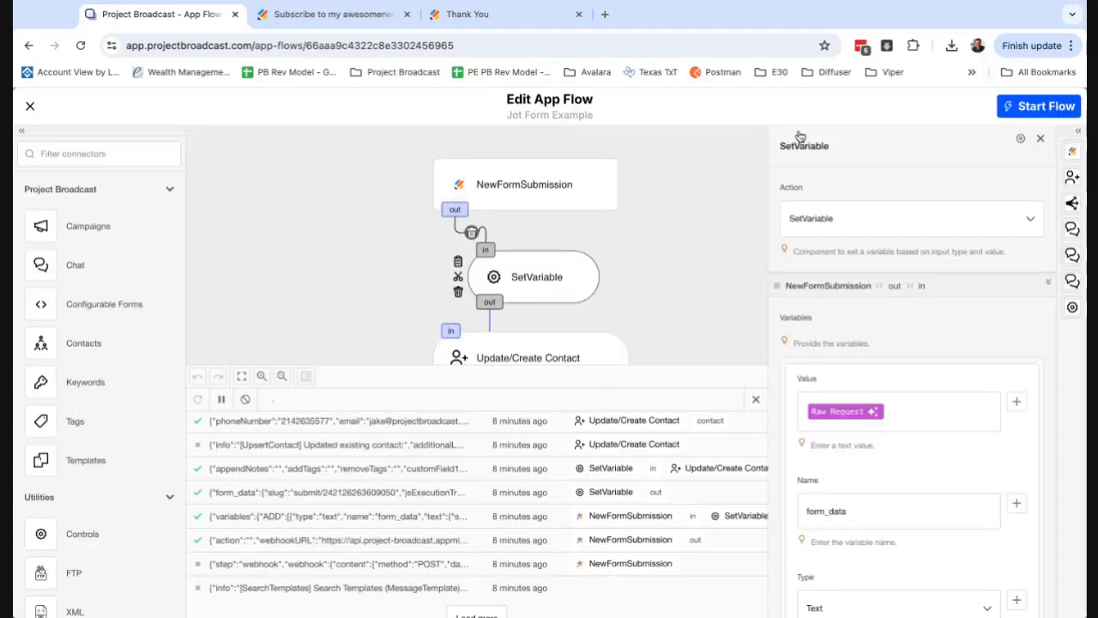
left_click(584, 357)
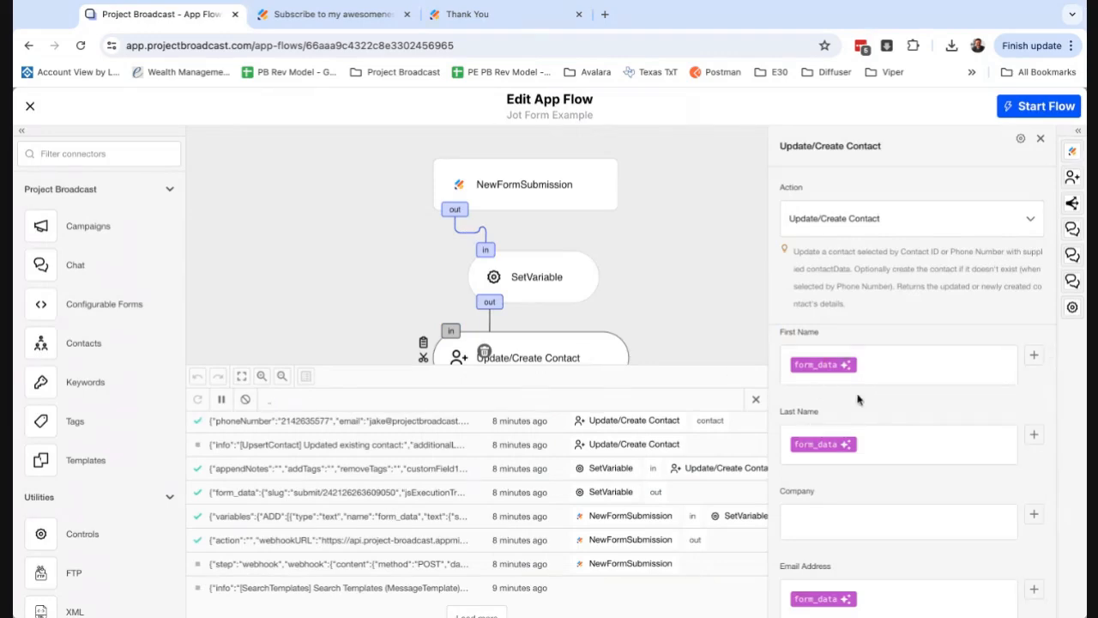
scroll(858, 463, "down", 2)
key("BackSpace")
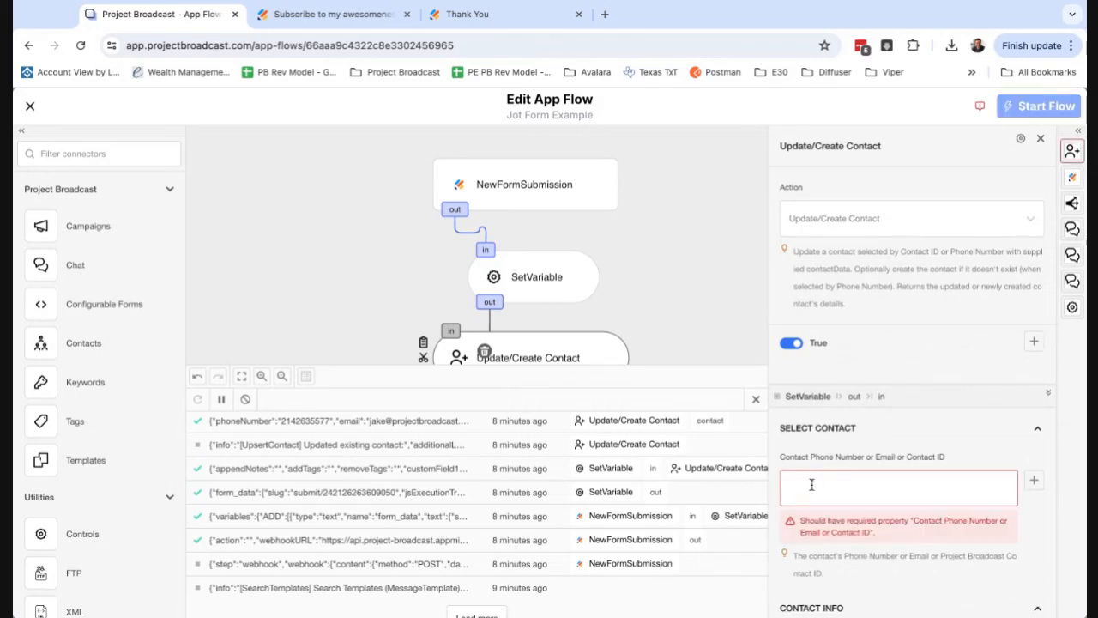
left_click(756, 401)
Insert SetVariable's form_data variable into the Contact Phone Number or Email or Contact ID field.
left_click(822, 486)
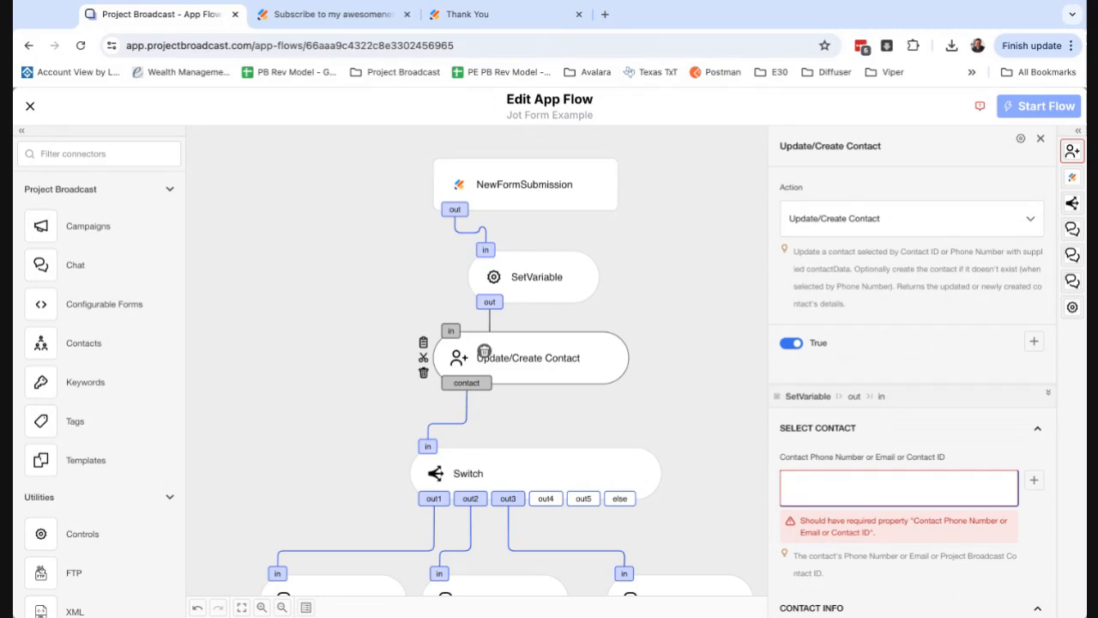
left_click(1034, 481)
scroll(700, 496, "down", 5)
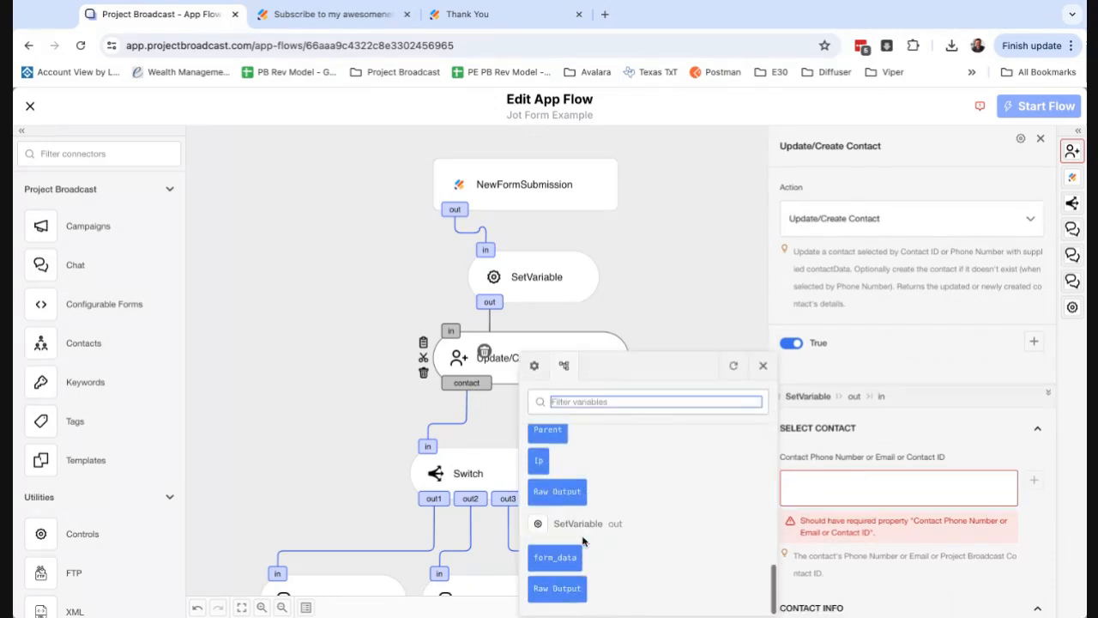
left_click(556, 557)
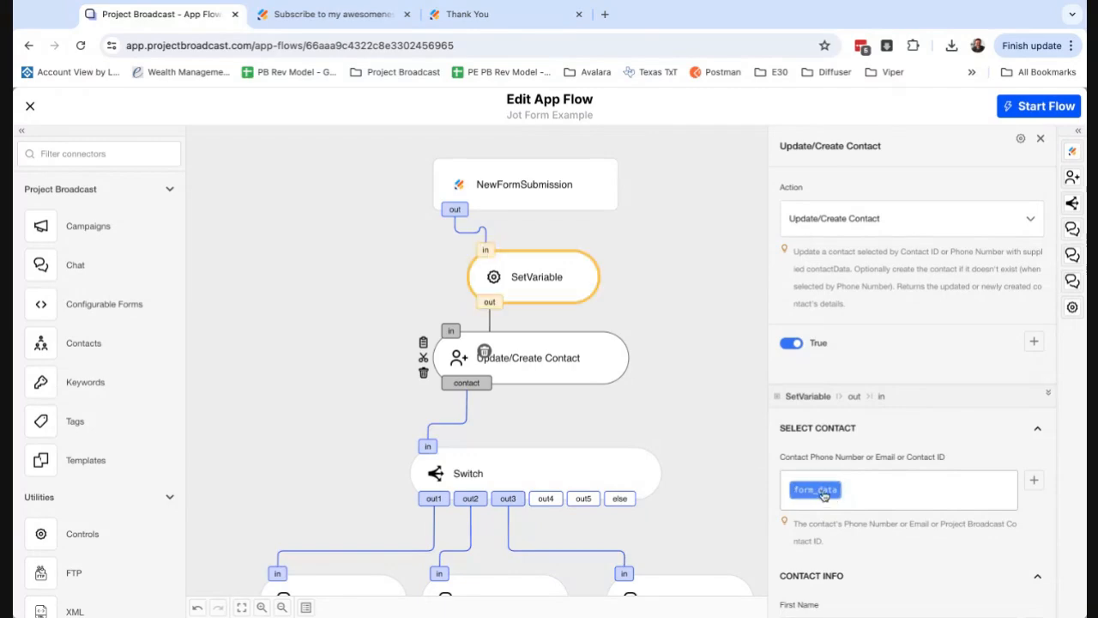
Add a JSON Path modifier to the contact identifier's form_data variable and paste the logged submission JSON as its test input.
left_click(819, 497)
left_click(819, 494)
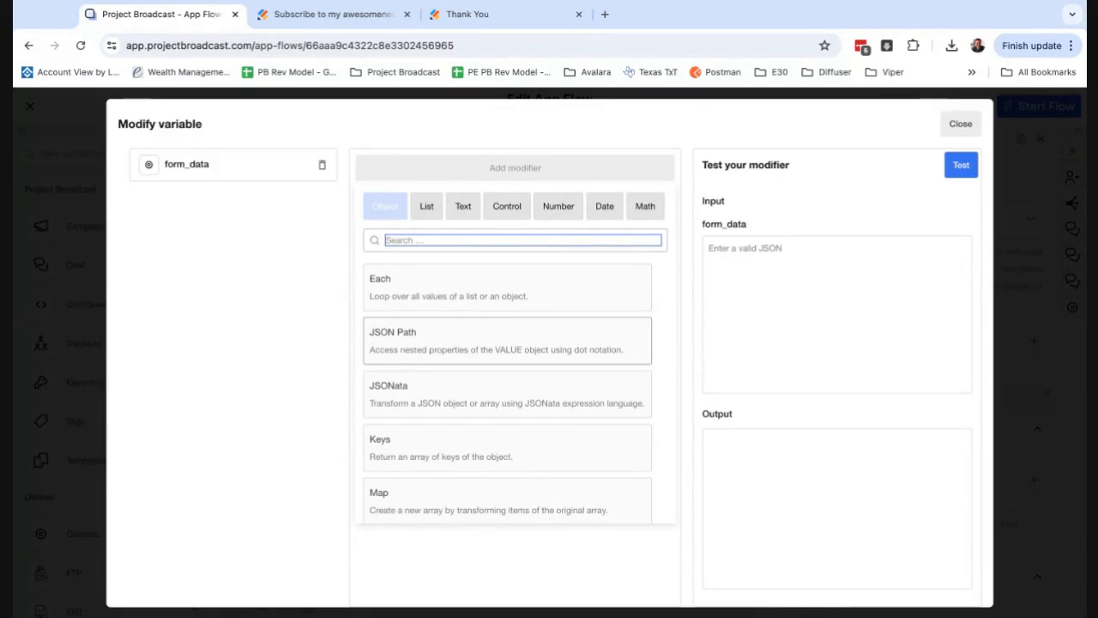
left_click(506, 341)
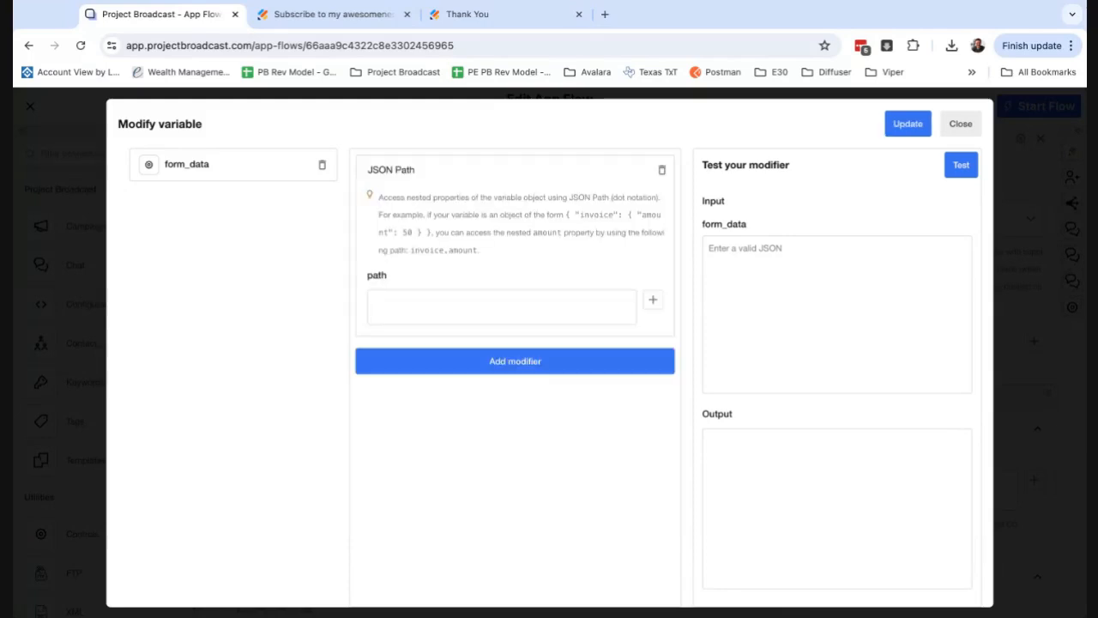
left_click(782, 301)
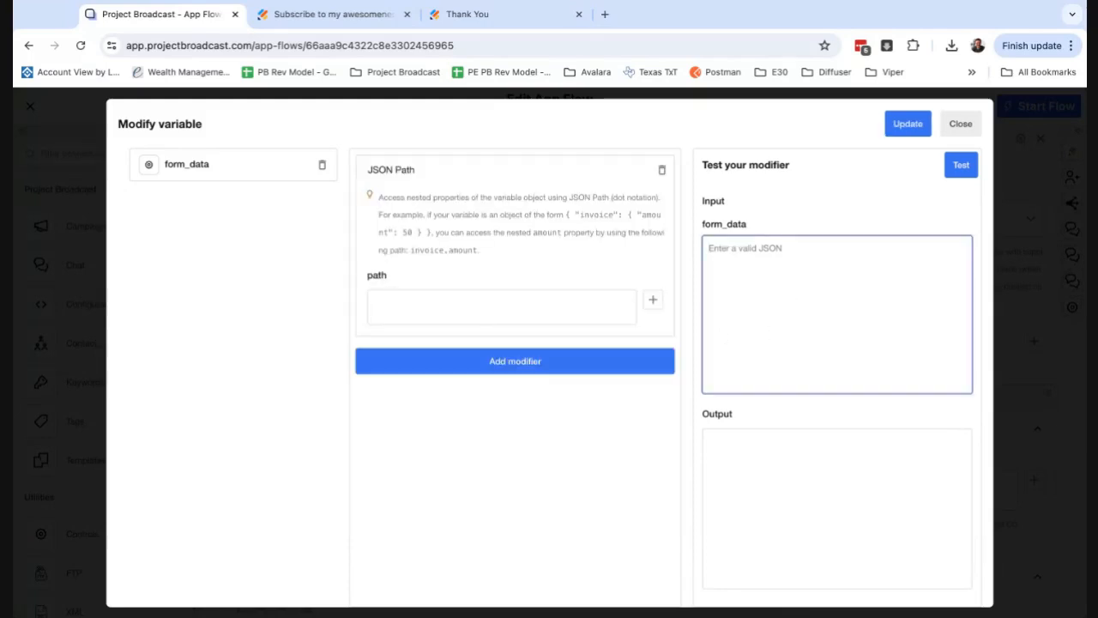
key("ctrl+v")
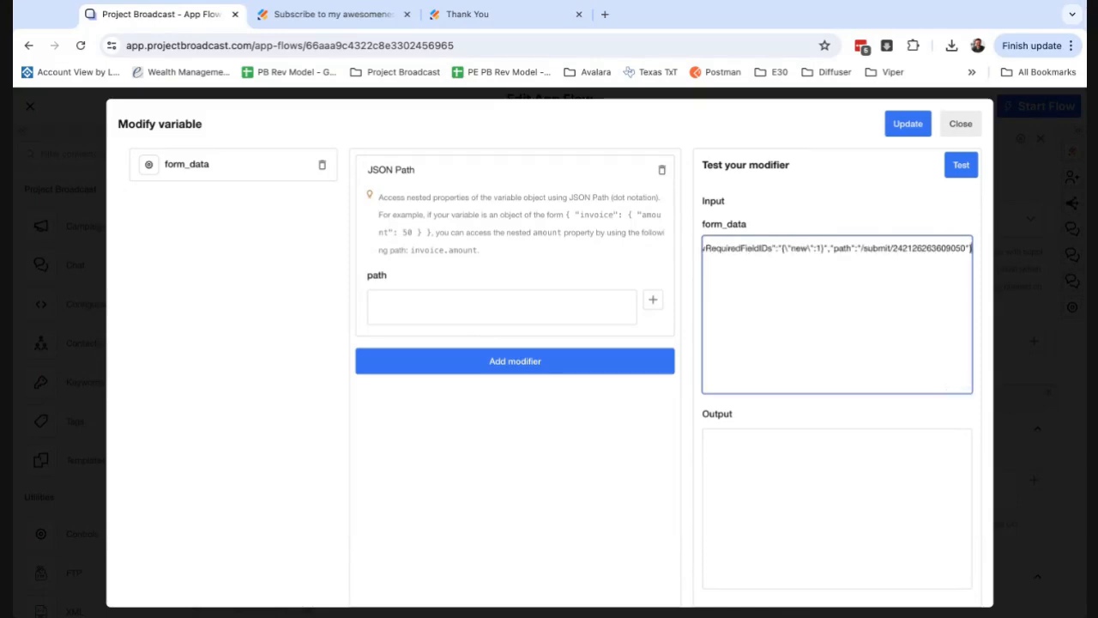
Copy the q5_phoneNumber key from the test JSON into the JSON Path modifier's path.
scroll(781, 301, "left", 2)
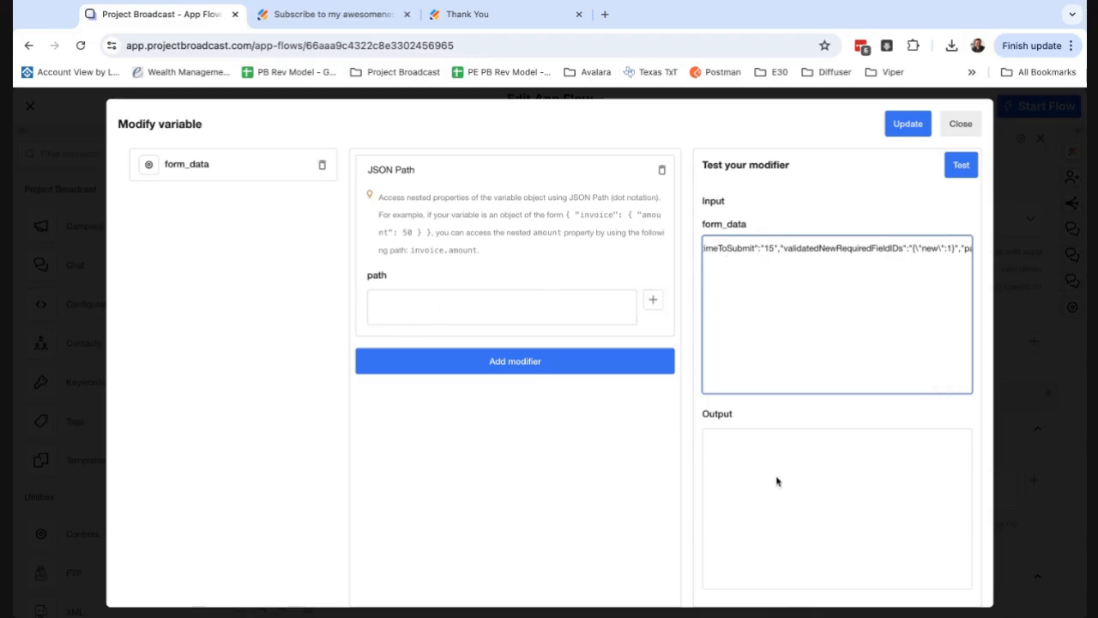
scroll(819, 321, "left", 3)
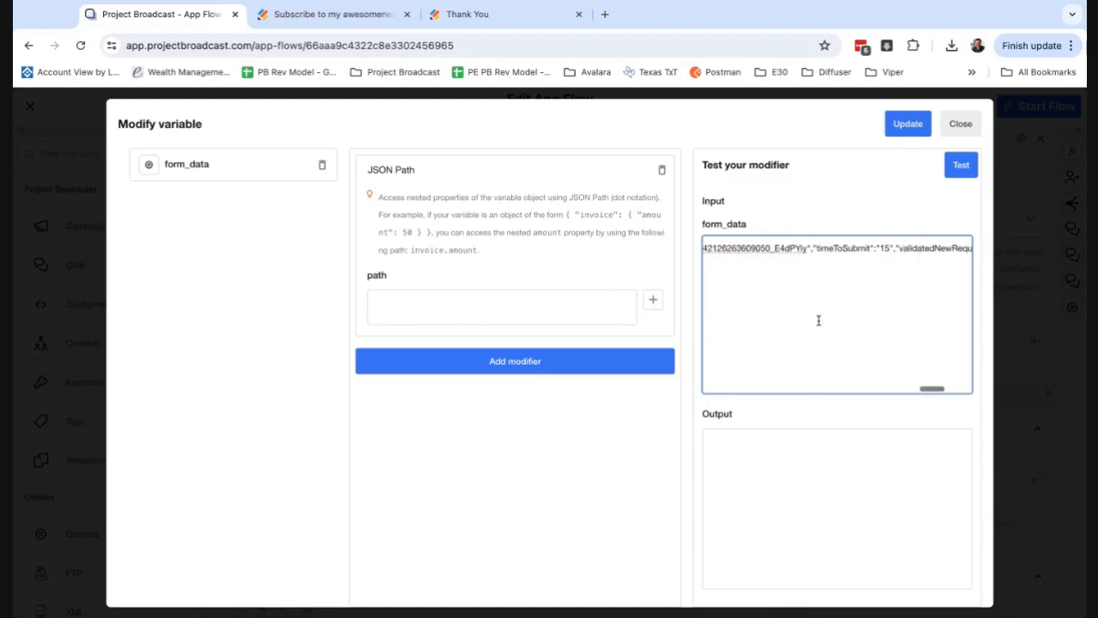
scroll(819, 321, "left", 6)
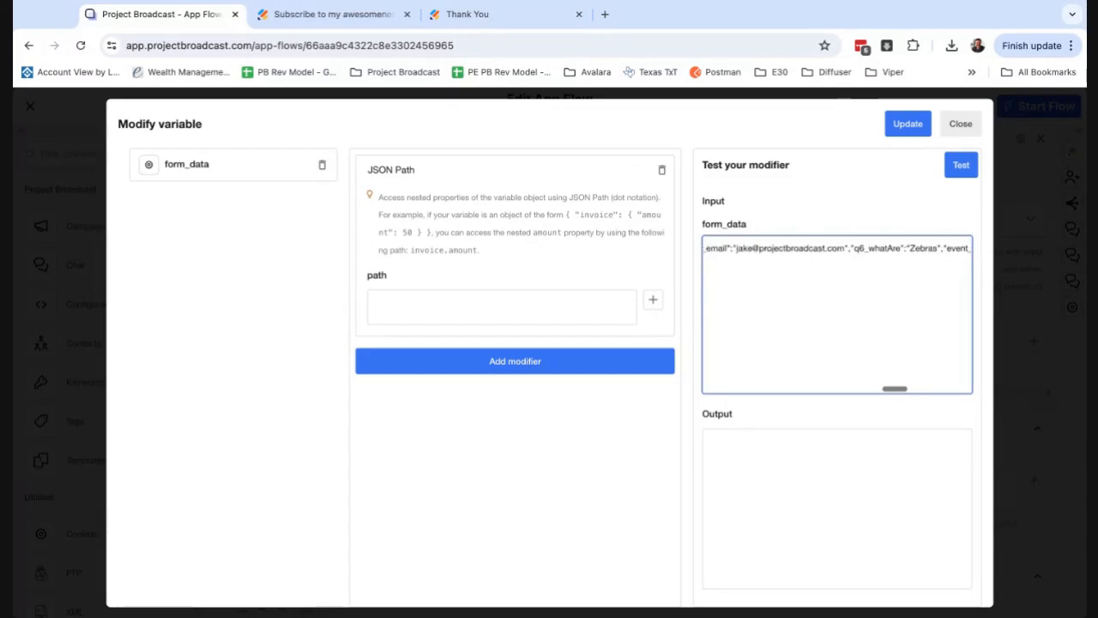
scroll(851, 248, "left", 5)
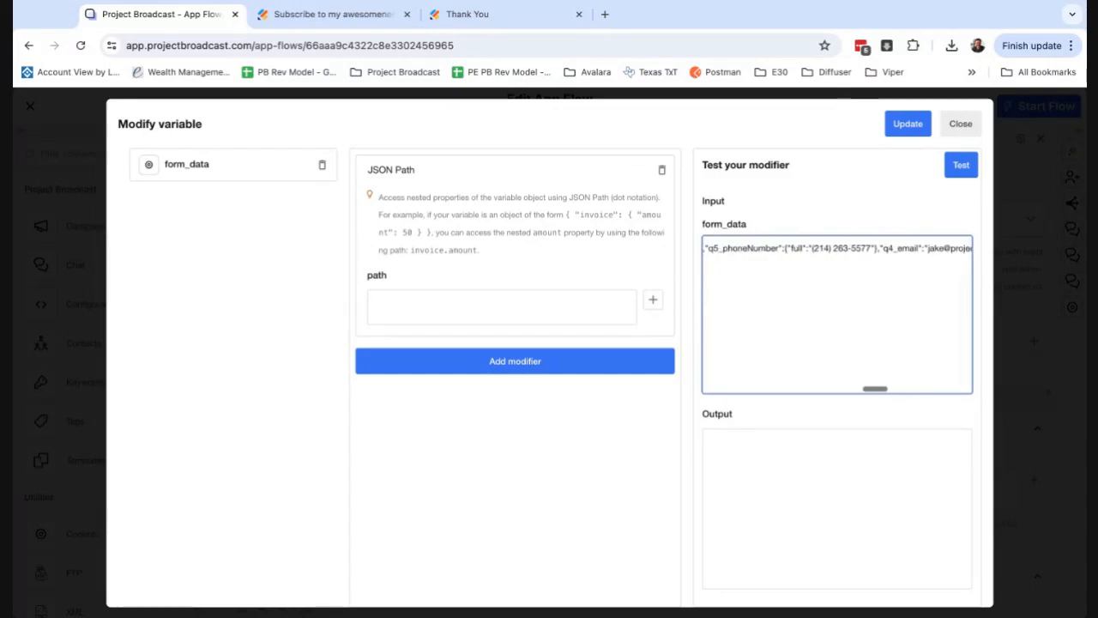
scroll(828, 277, "left", 3)
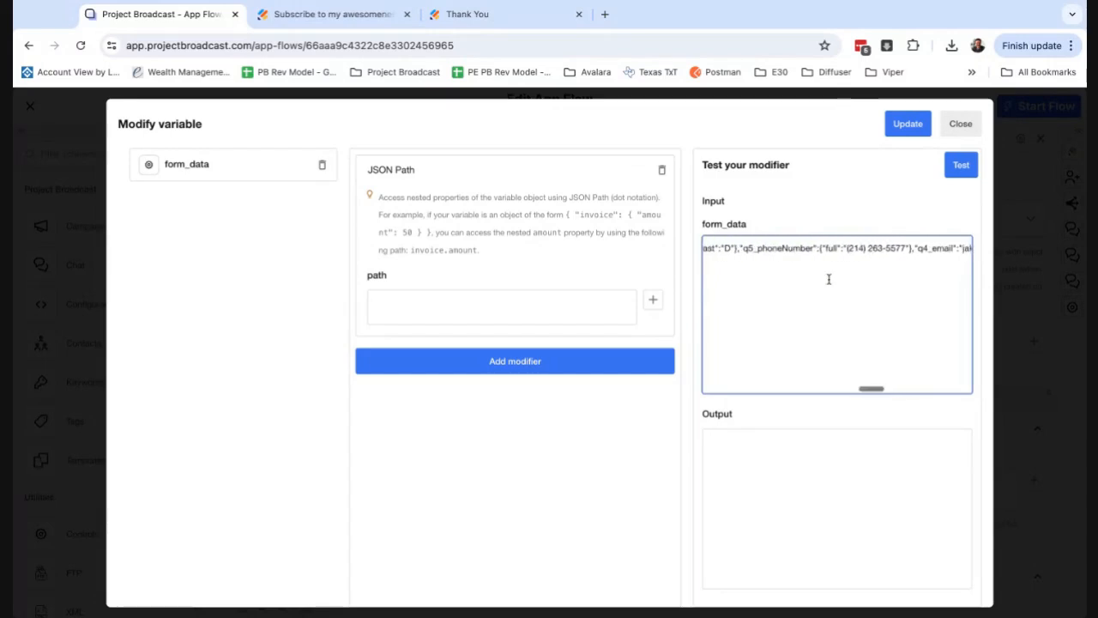
double_click(779, 251)
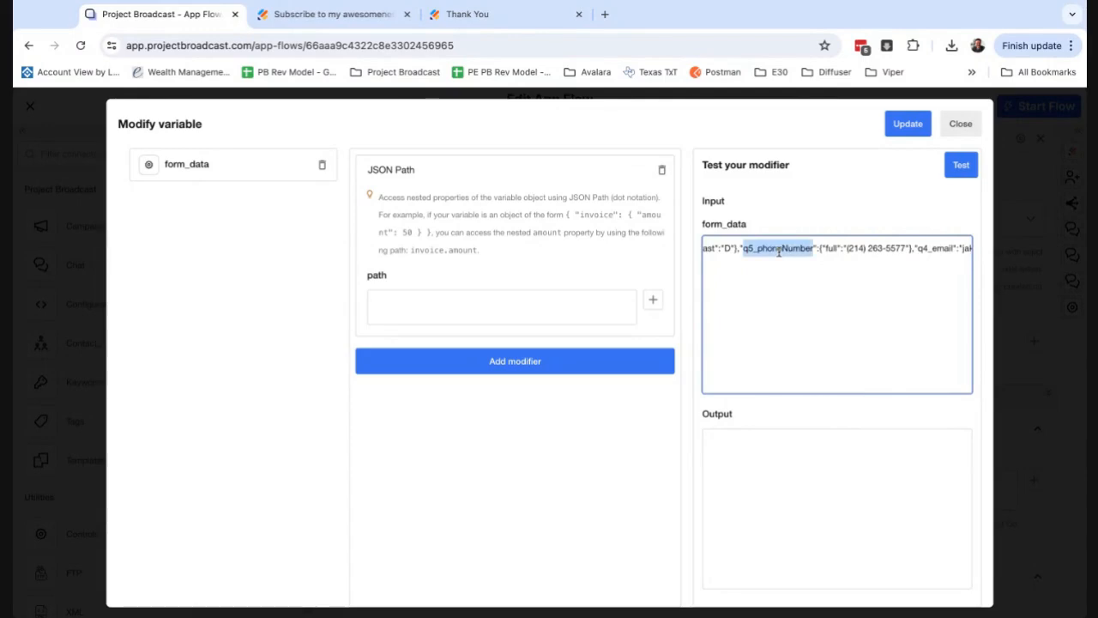
key("ctrl+c")
left_click(601, 309)
key("ctrl+v")
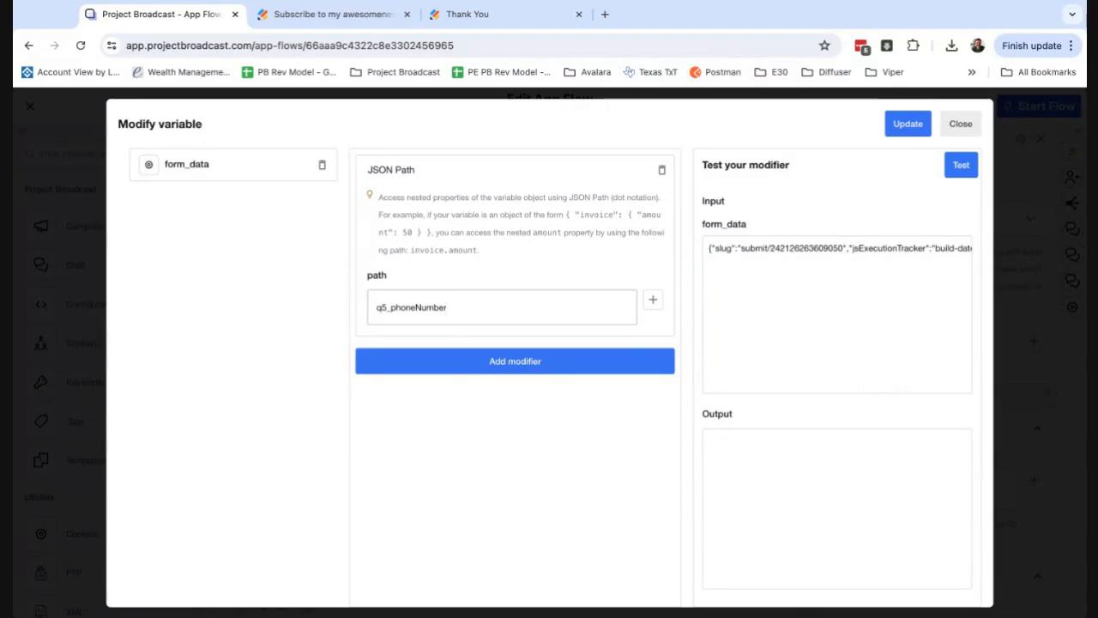
Extend the JSON path to q5_phoneNumber.full, then test the modifier and save it to the variable.
left_click(803, 302)
scroll(865, 271, "right", 5)
scroll(866, 270, "right", 10)
scroll(836, 314, "right", 8)
scroll(843, 260, "right", 6)
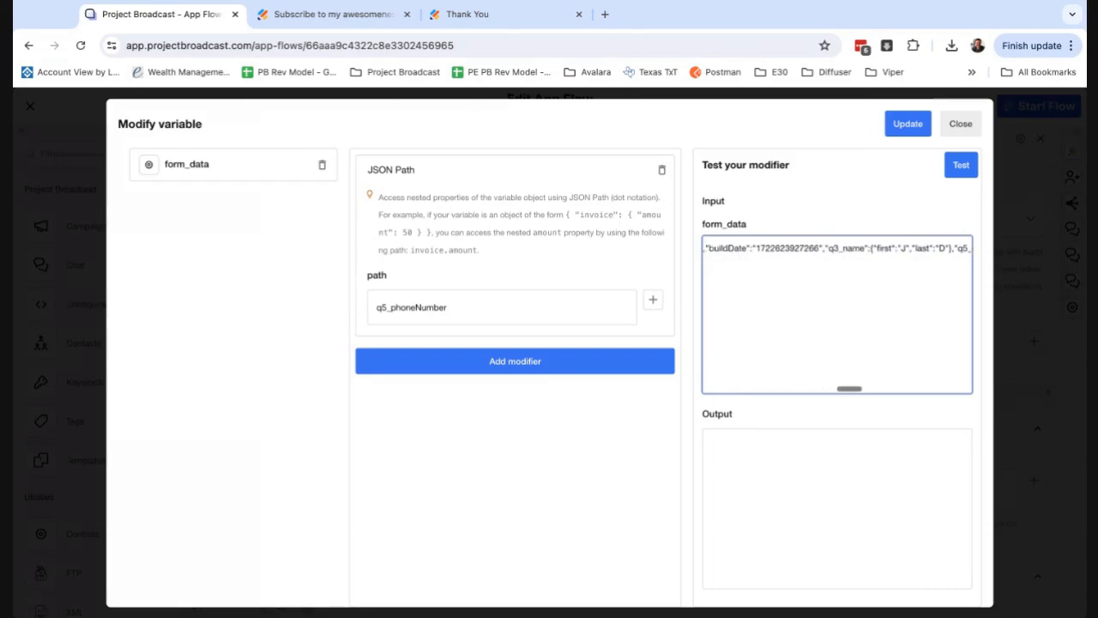
double_click(796, 248)
key("ctrl+c")
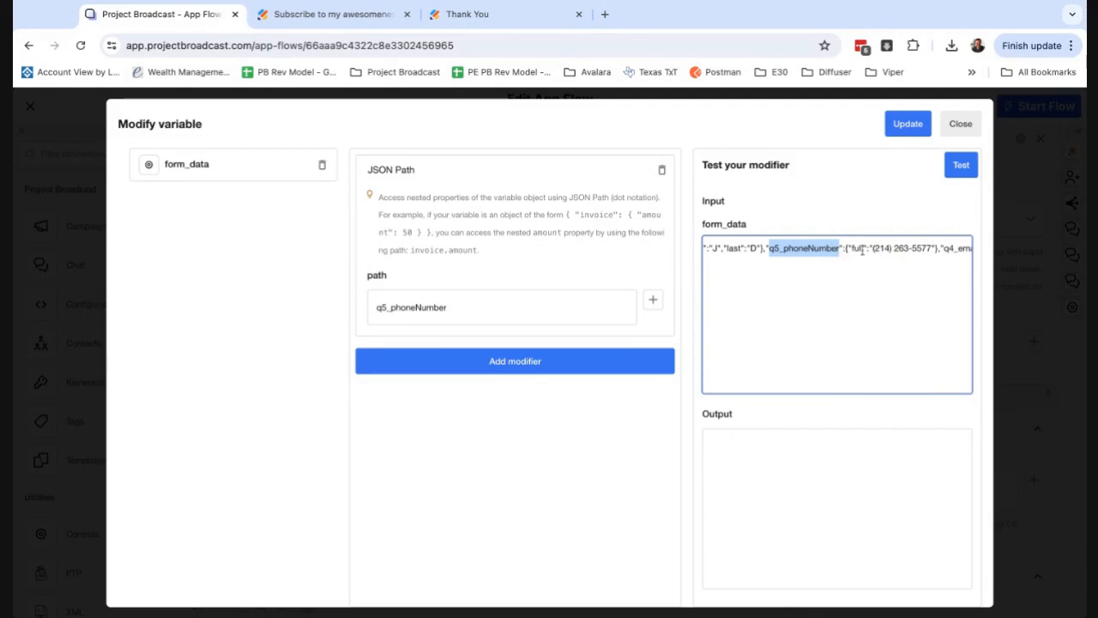
left_click(573, 308)
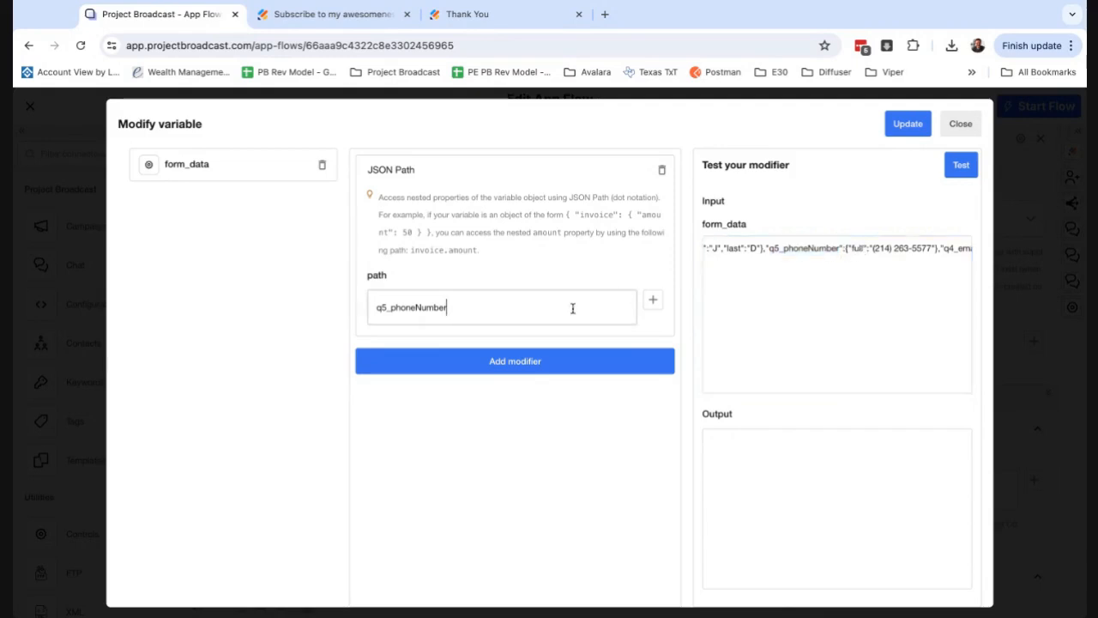
type(".full")
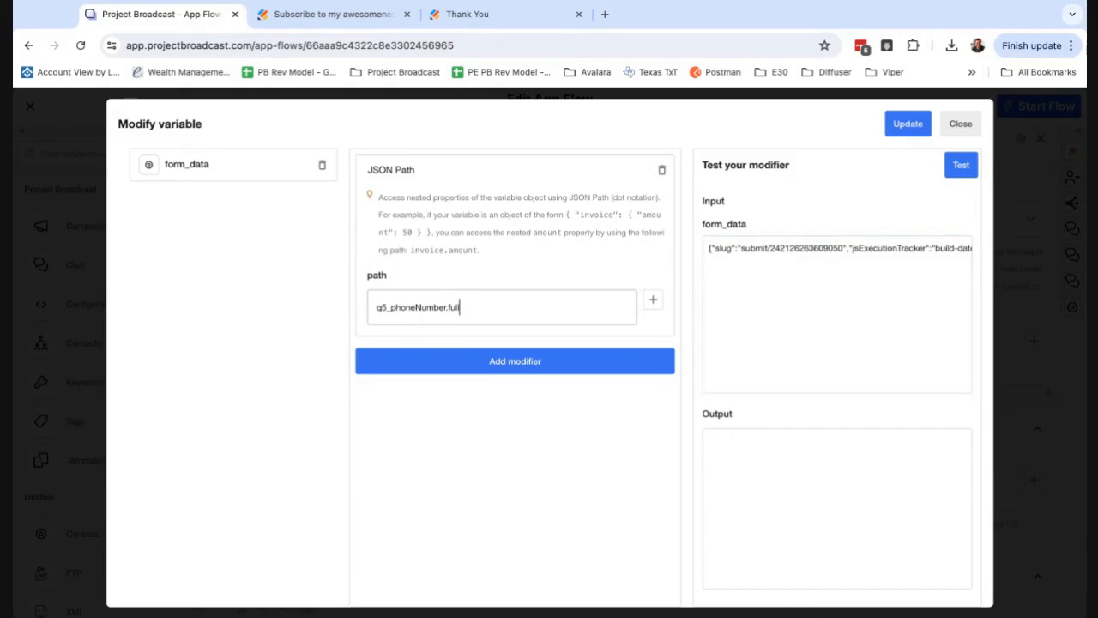
left_click(963, 166)
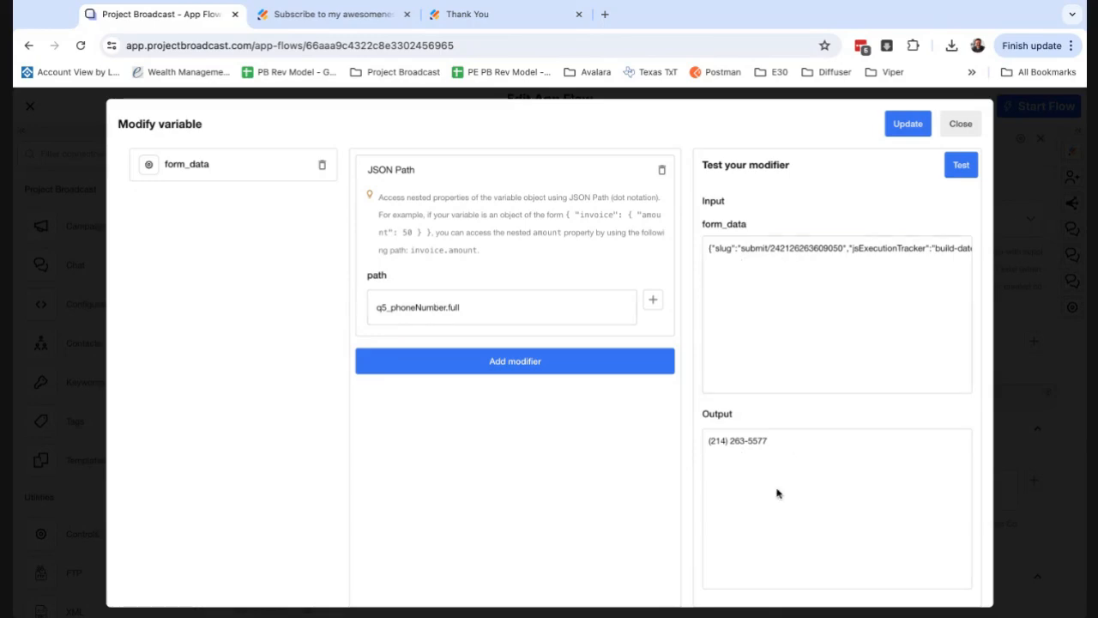
left_click(911, 131)
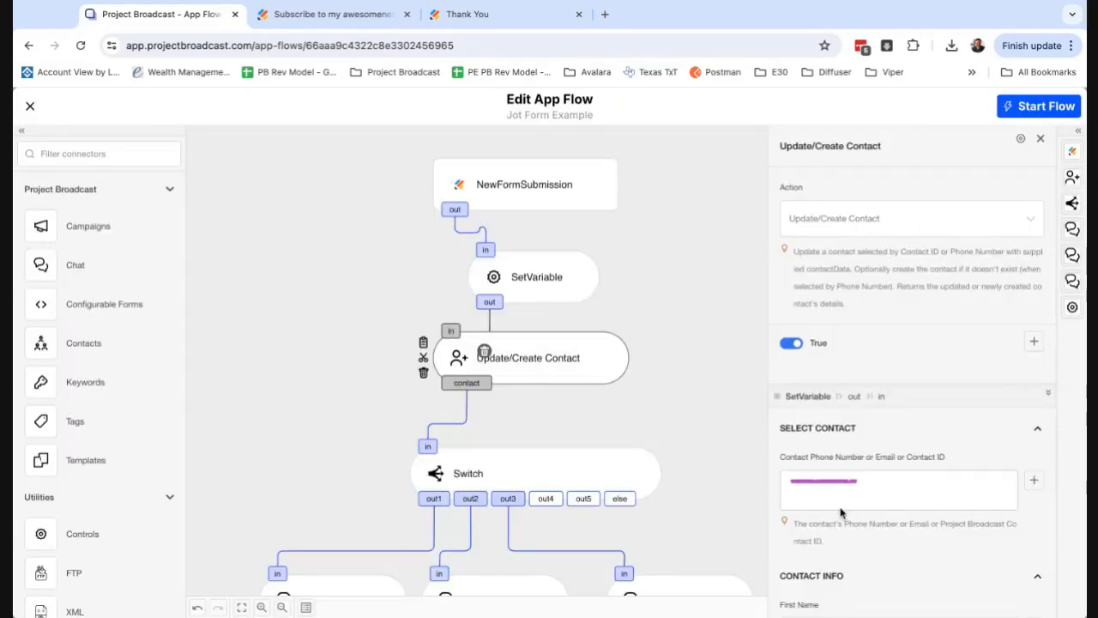
Replace the First Name value in Update/Create Contact with SetVariable's form_data variable.
scroll(844, 549, "down", 2)
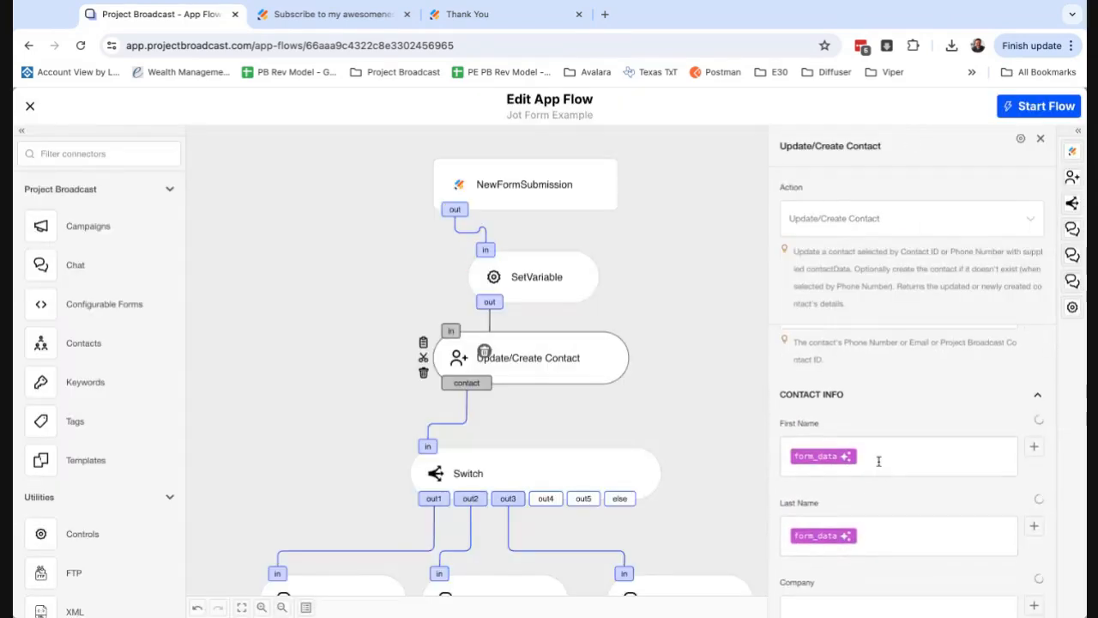
left_click(878, 461)
key("BackSpace")
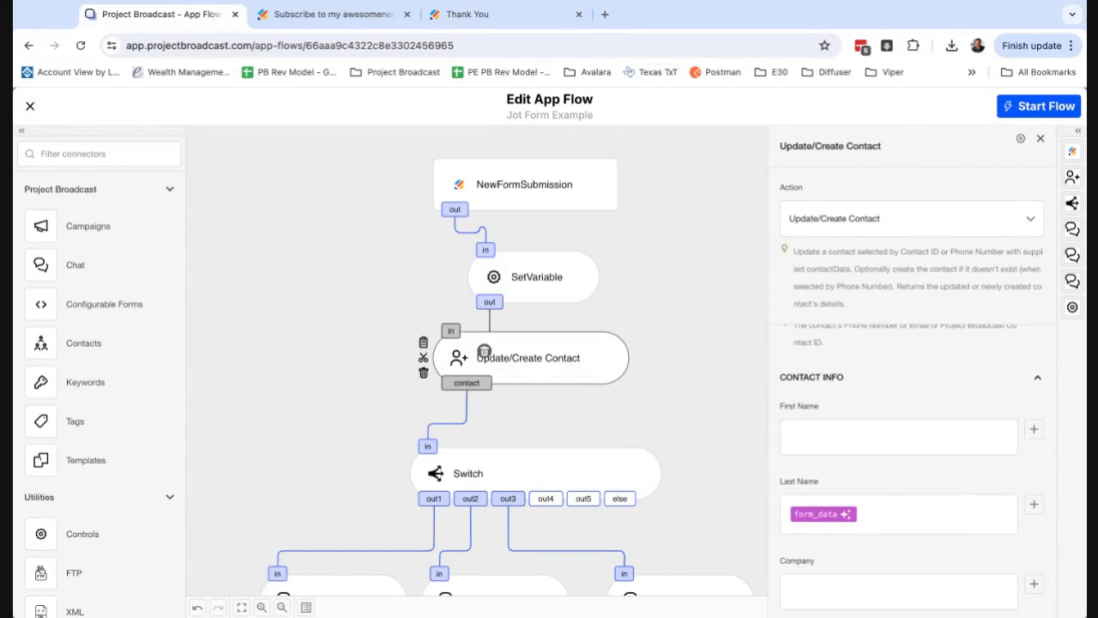
left_click(1034, 429)
scroll(675, 504, "down", 5)
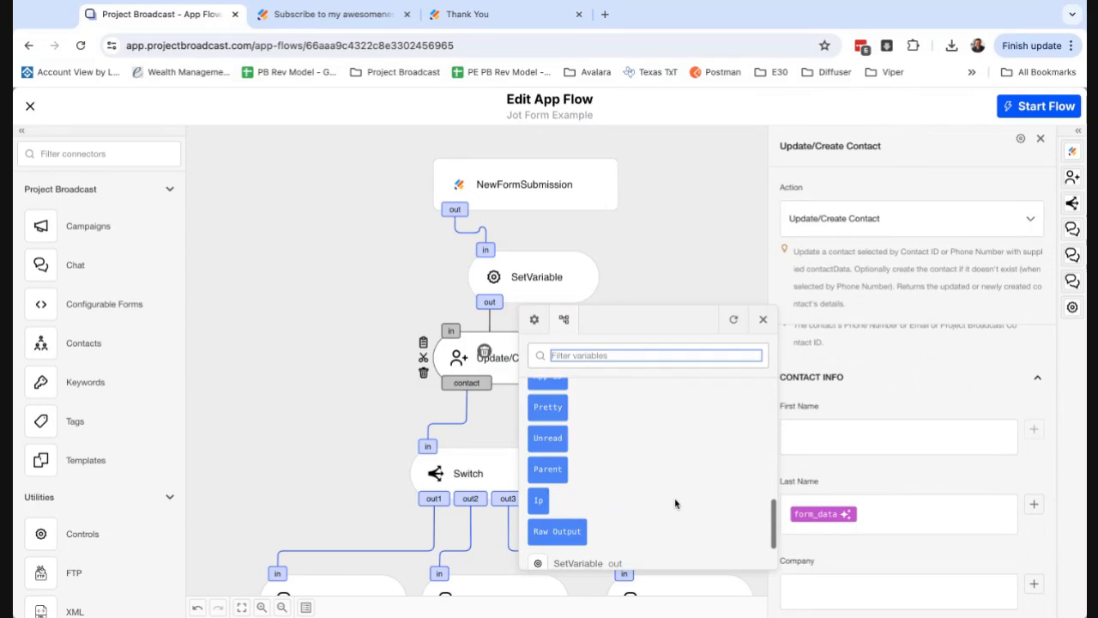
scroll(675, 504, "down", 2)
left_click(554, 514)
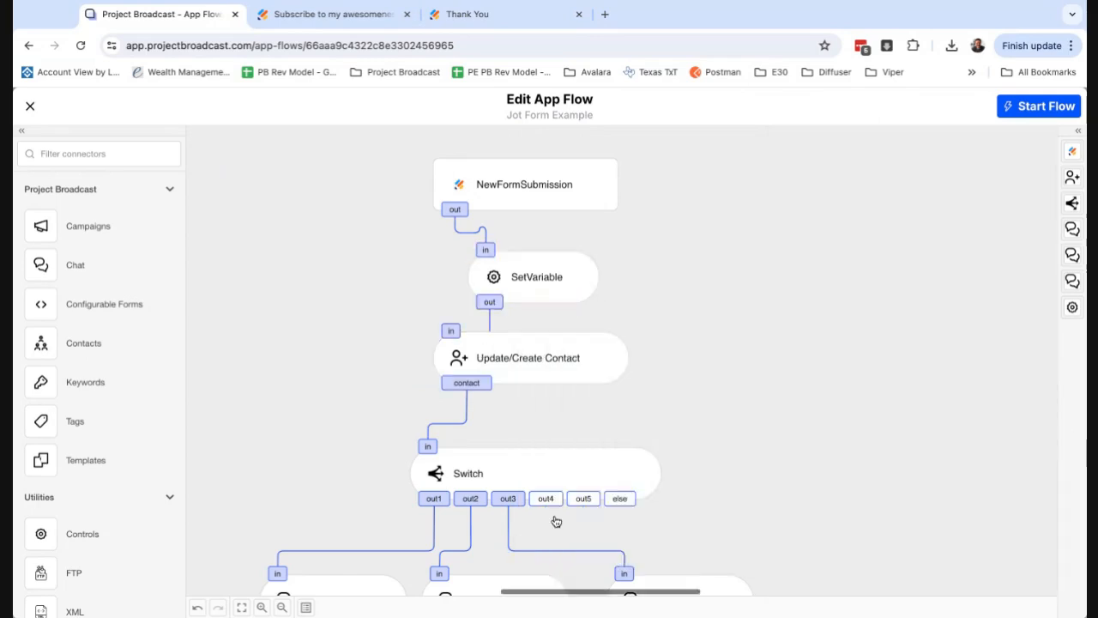
left_click(572, 370)
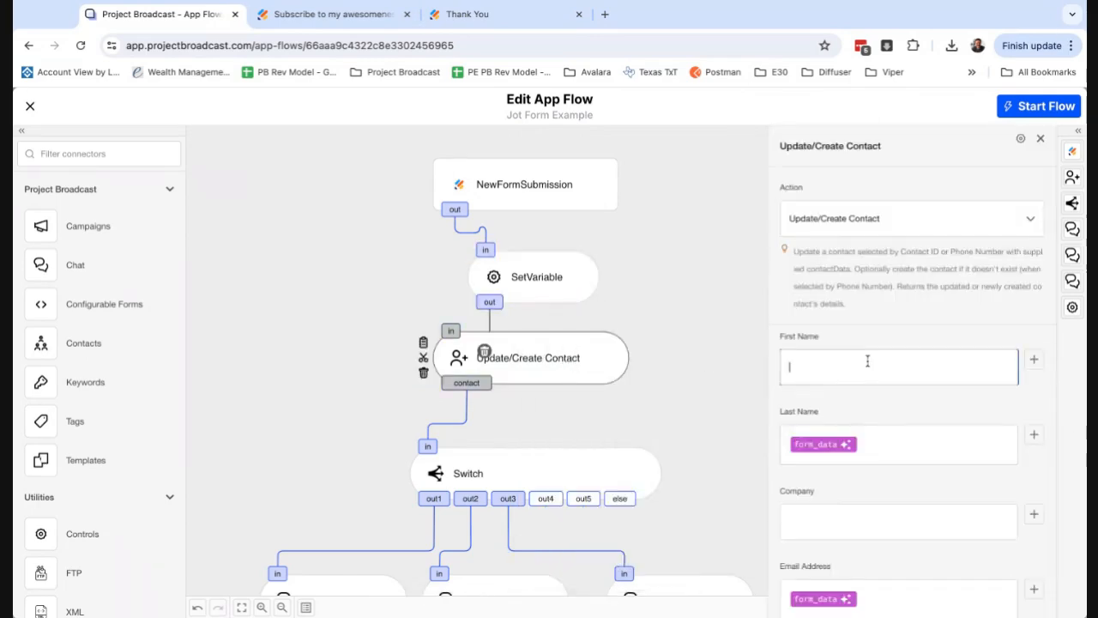
left_click(1034, 359)
scroll(726, 404, "down", 5)
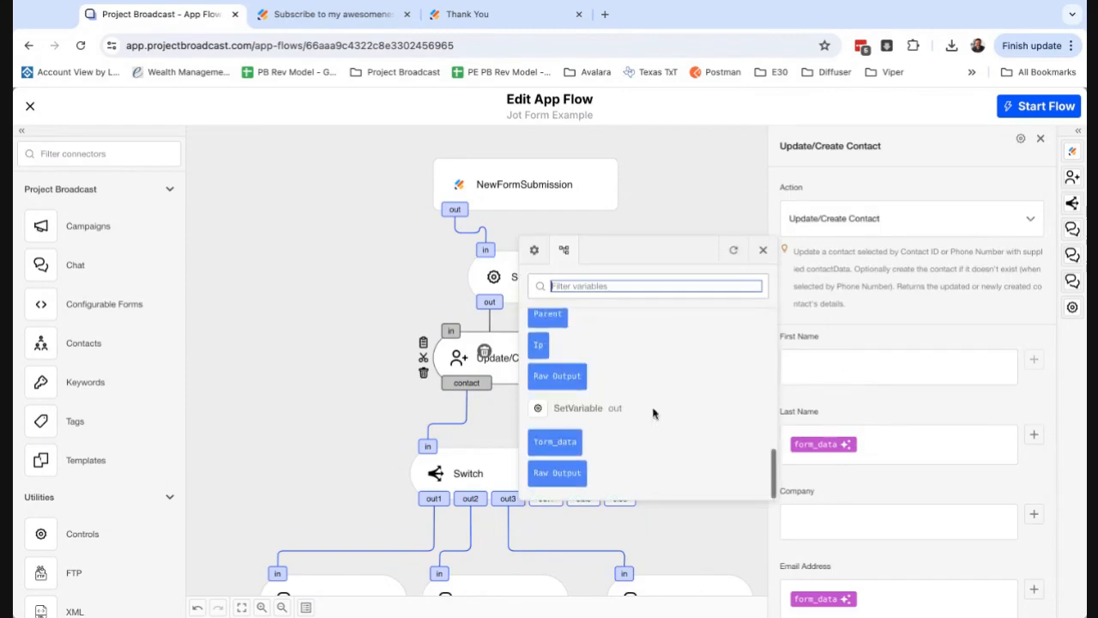
left_click(558, 442)
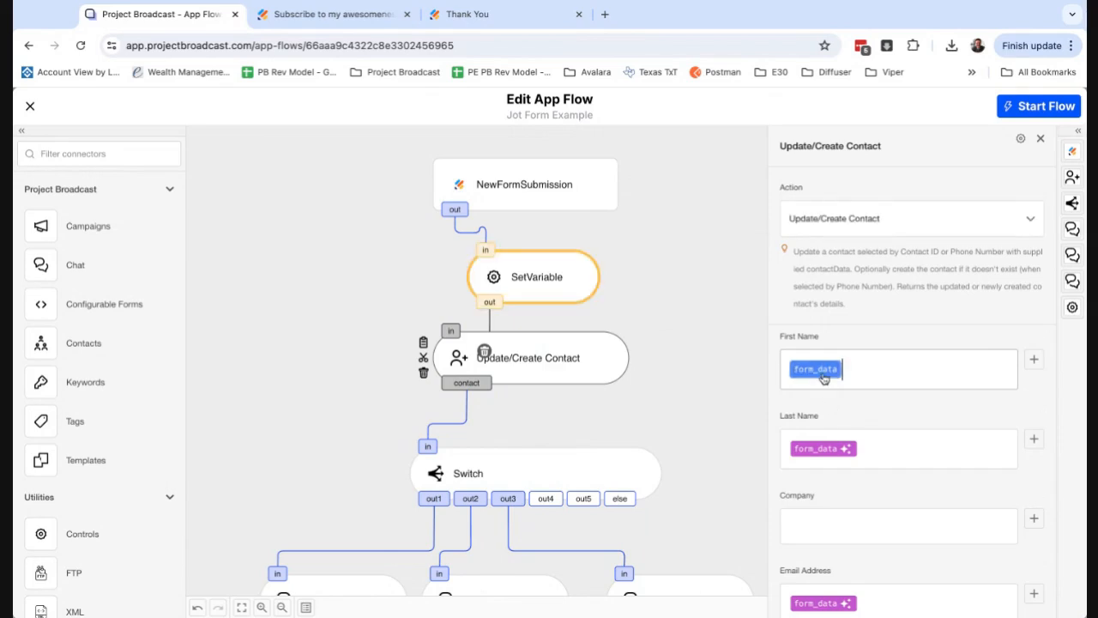
left_click(824, 378)
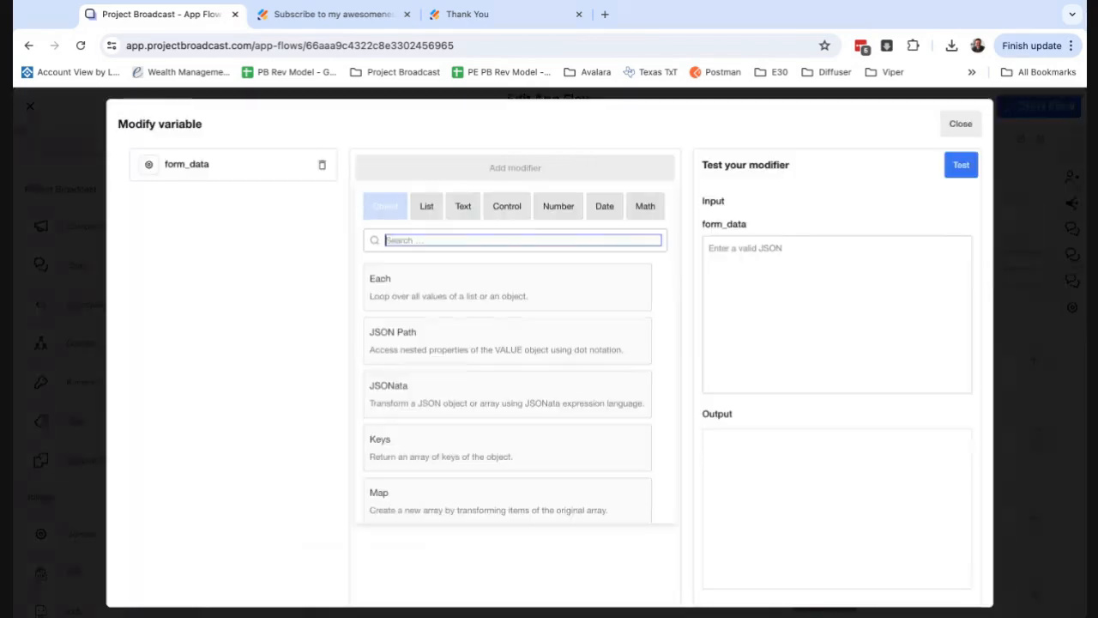
left_click(591, 358)
left_click(750, 325)
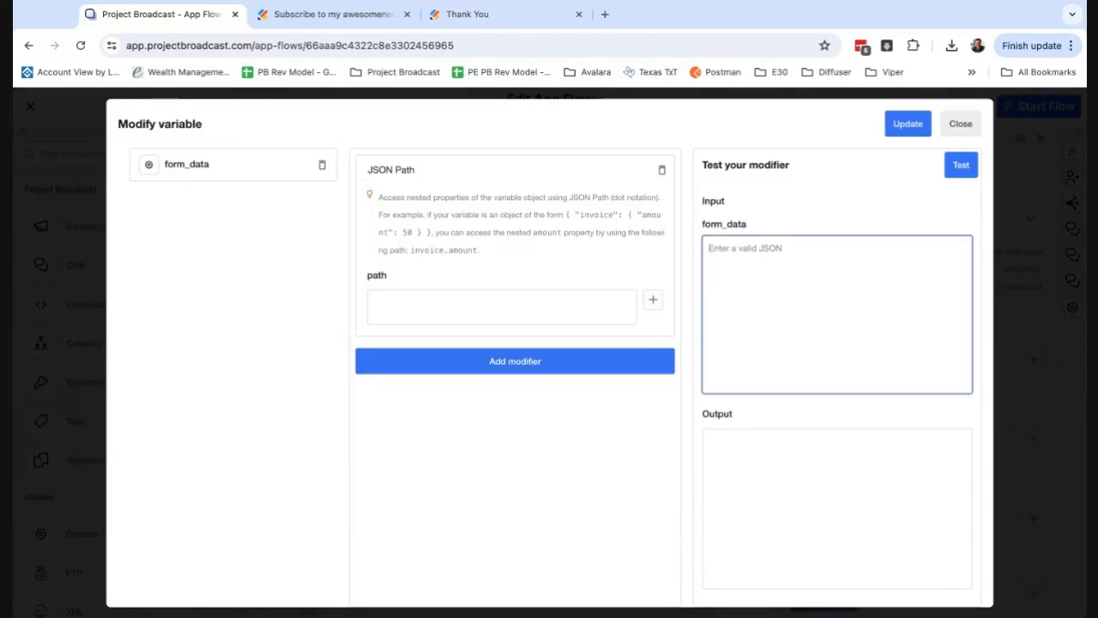
key("ctrl+v")
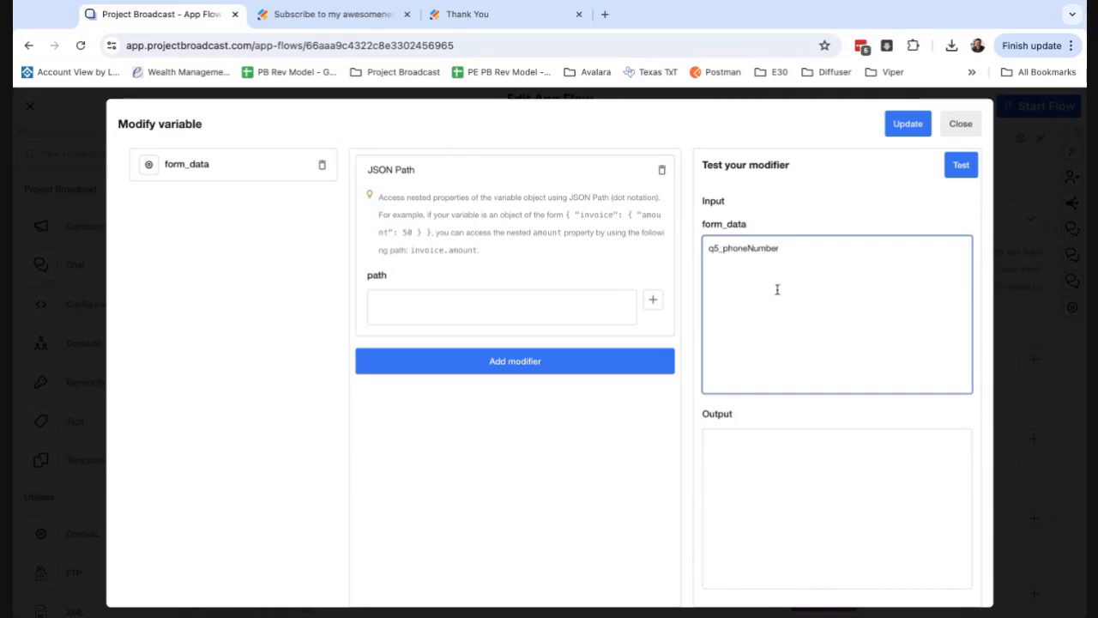
key("alt+BackSpace")
left_click(961, 124)
Copy the whole test JSON from the contact identifier's form_data modifier and return to the First Name field.
scroll(850, 387, "up", 2)
scroll(849, 387, "up", 3)
left_click(824, 479)
left_click(799, 247)
key("ctrl+a")
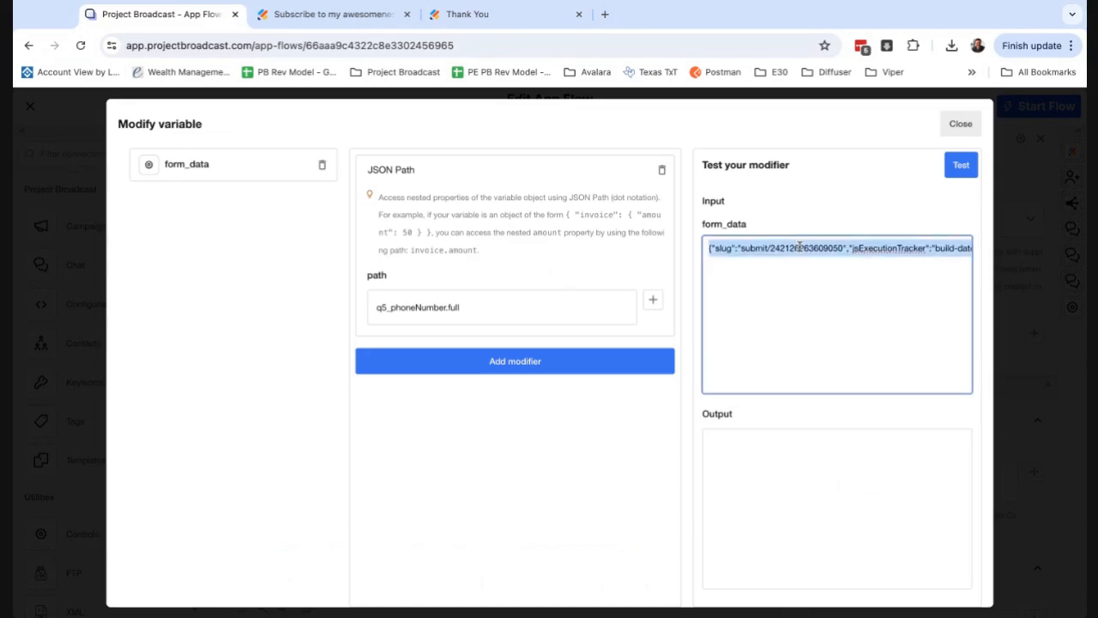
left_click(959, 127)
scroll(861, 387, "down", 3)
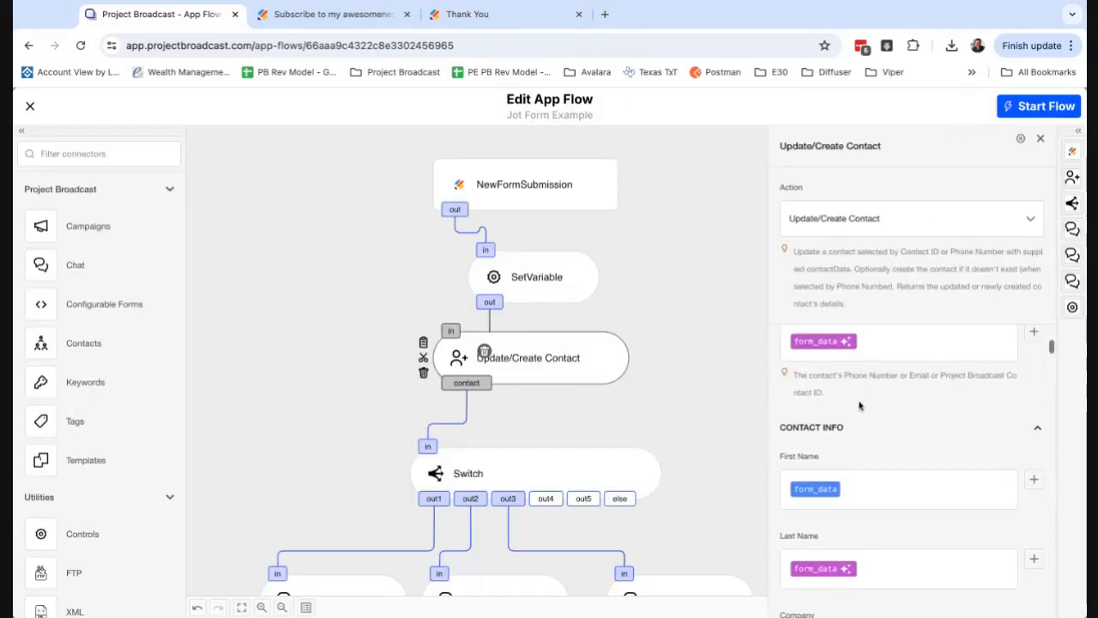
Open the First Name form_data modifier, paste the copied JSON as test input, and add a JSON Path modifier.
left_click(825, 489)
left_click(806, 332)
key("ctrl+v")
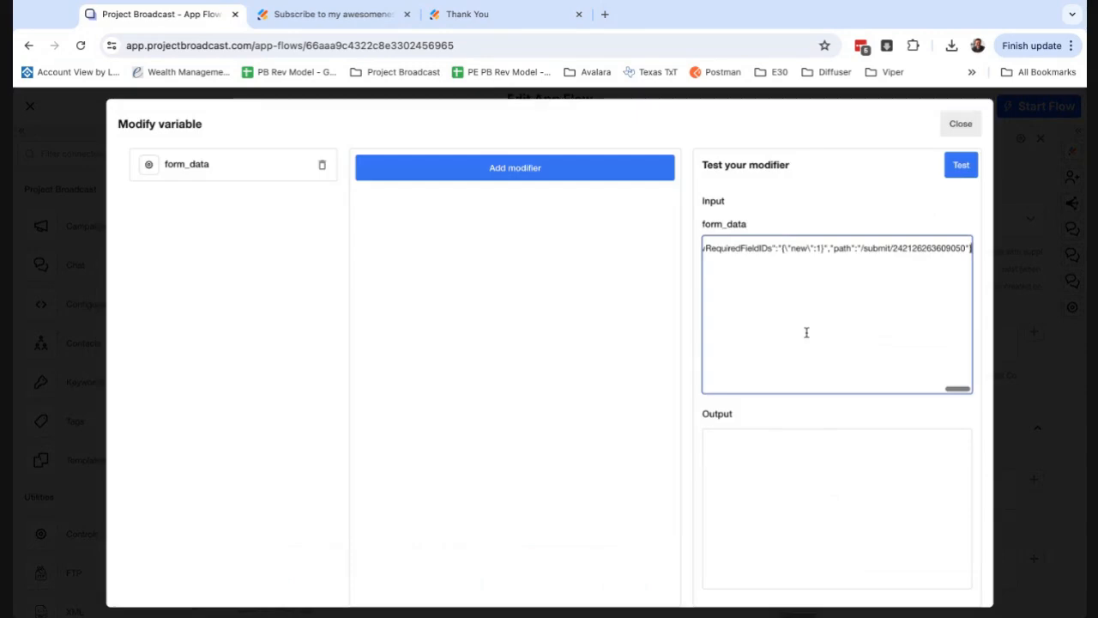
left_click(572, 173)
left_click(456, 346)
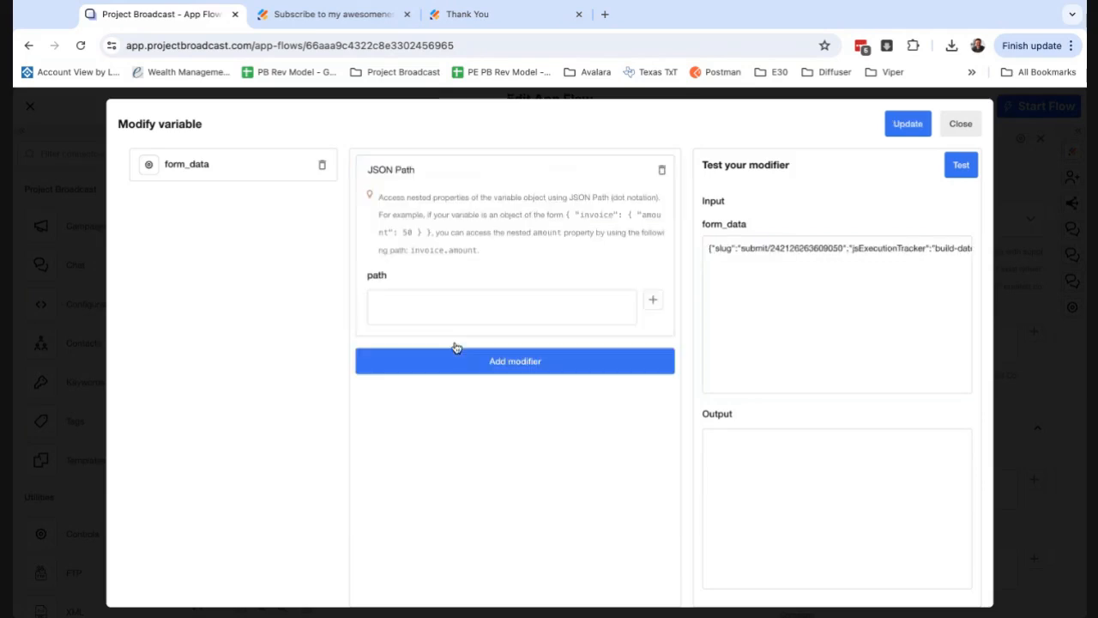
Find the name key in the test JSON, set the JSON path to q3_name.first, and test the modifier.
scroll(812, 274, "right", 3)
scroll(812, 275, "right", 10)
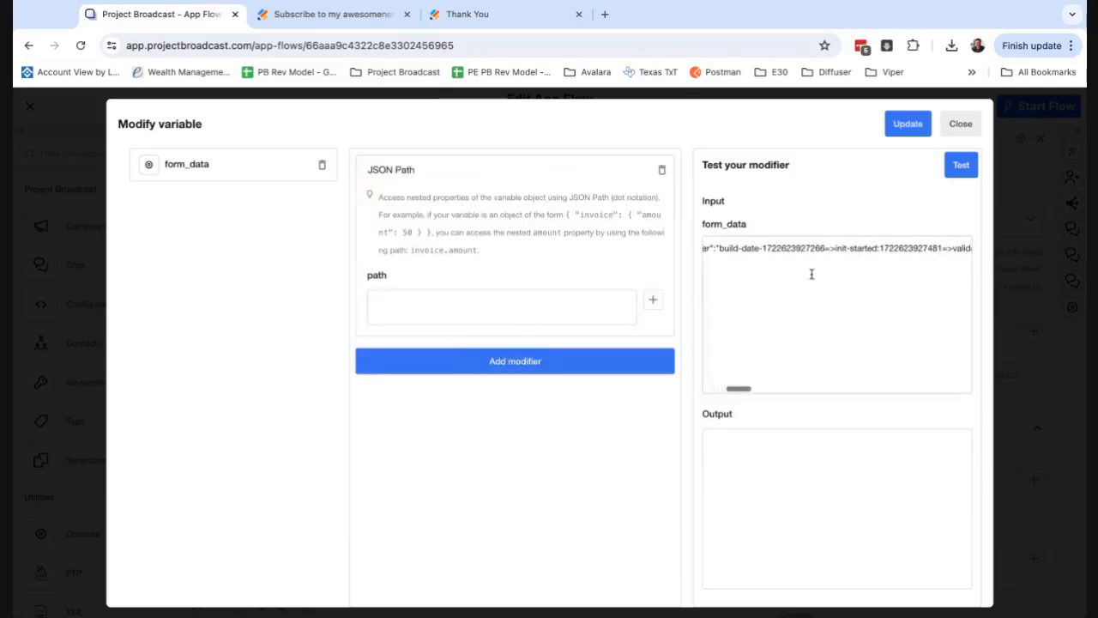
scroll(917, 272, "right", 8)
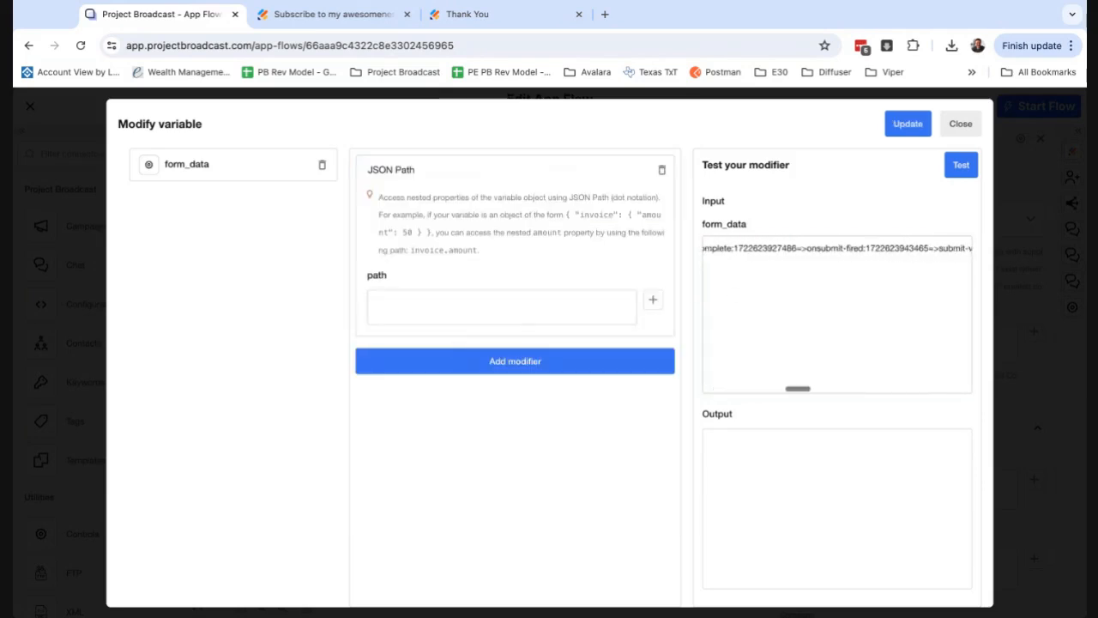
scroll(917, 272, "right", 2)
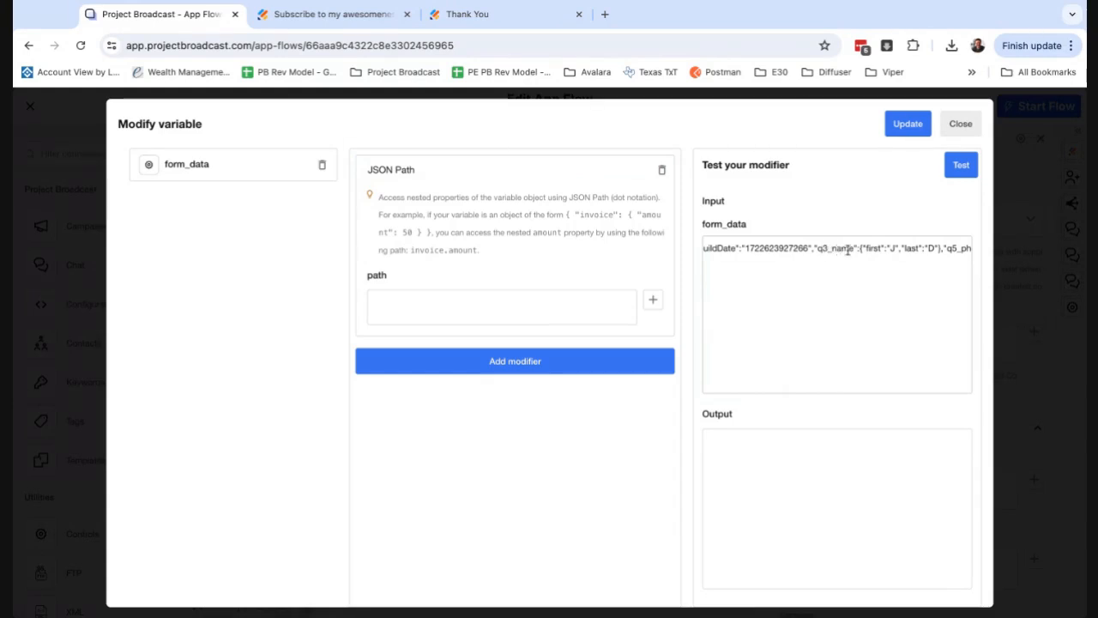
left_click(598, 310)
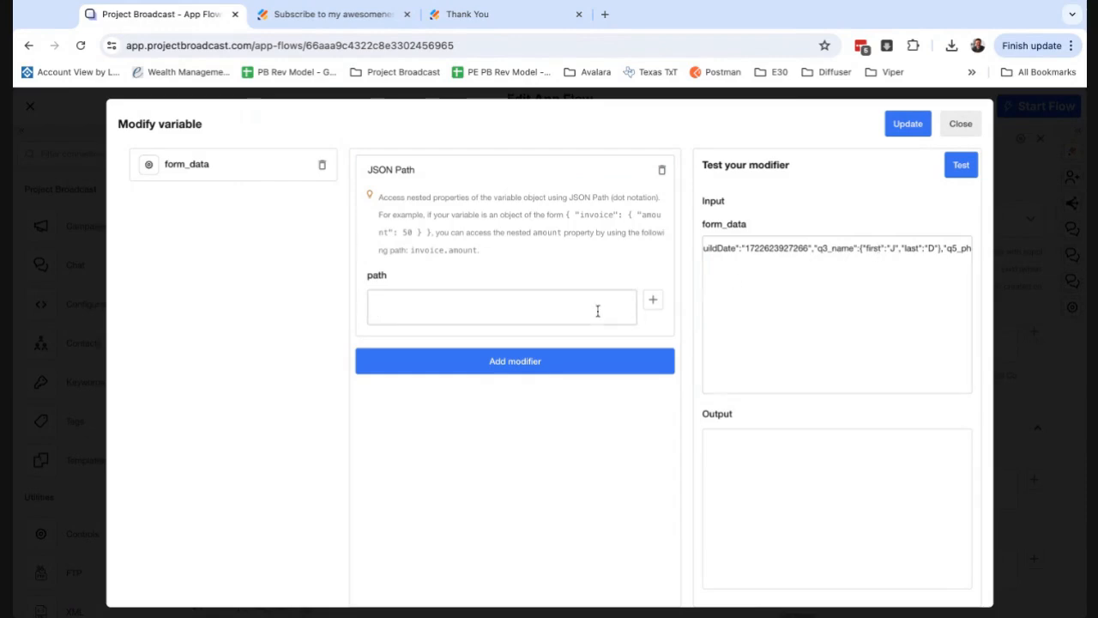
type("q3_name.")
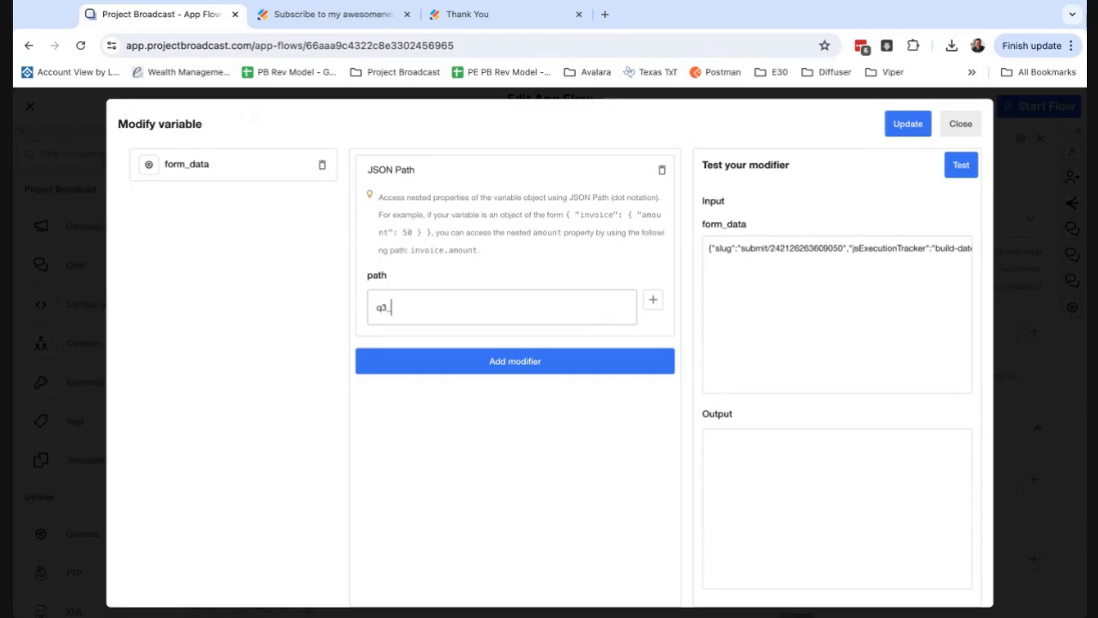
type("st")
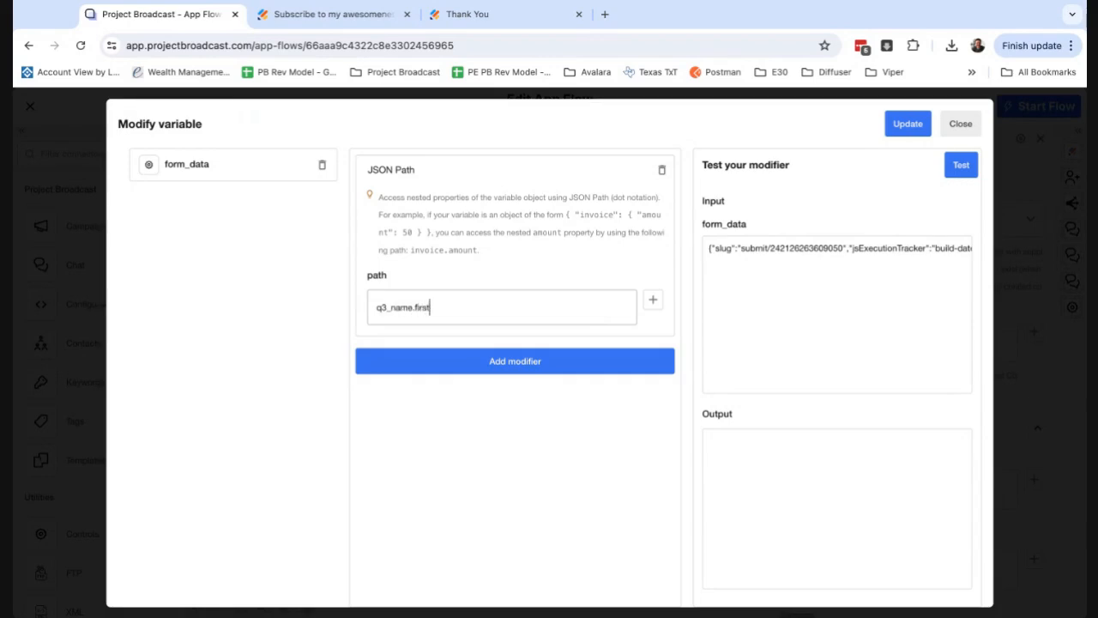
left_click(968, 172)
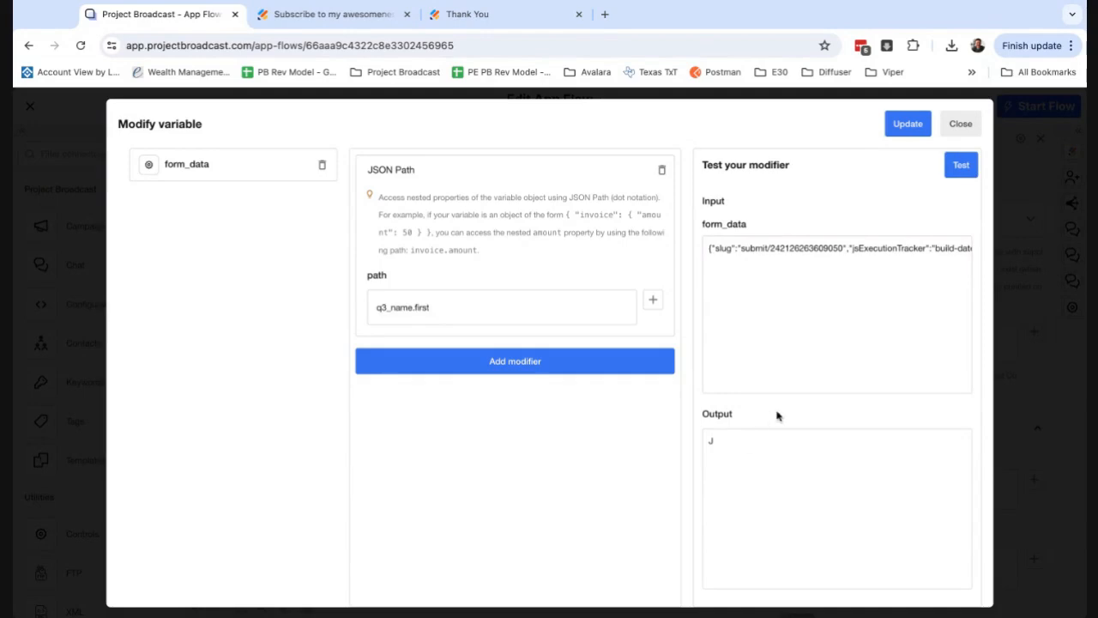
Change the path to the invalid q3_name.firstxx and test the modifier against the same JSON.
left_click(492, 306)
type("xx")
left_click(960, 168)
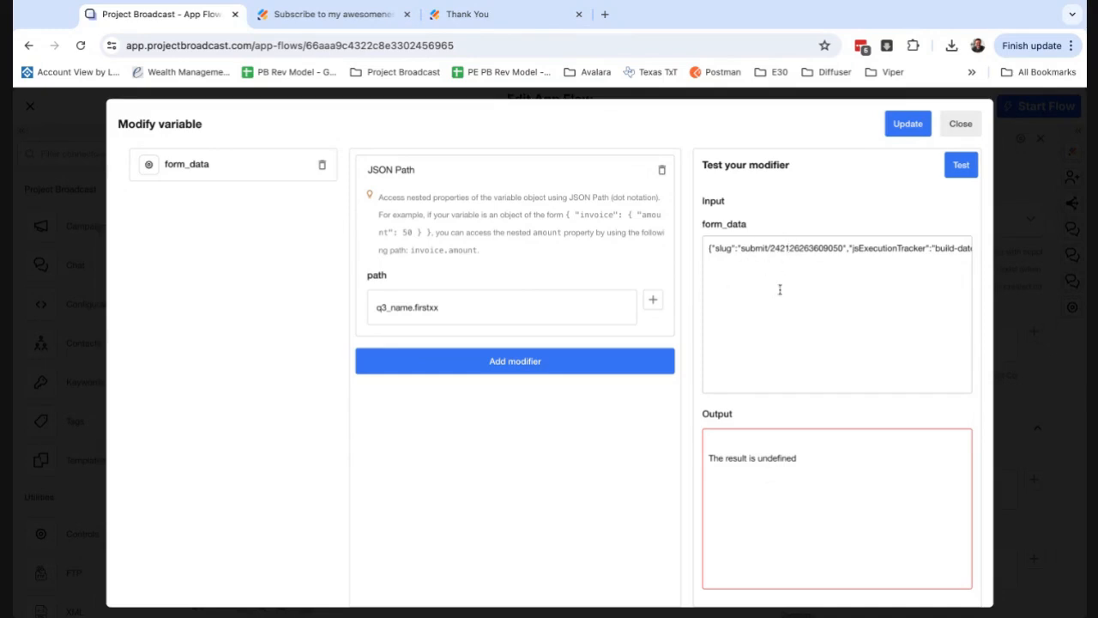
Restore the path to q3_name.first, test the modifier again, and save it to the First Name variable.
left_click(500, 311)
left_click(961, 168)
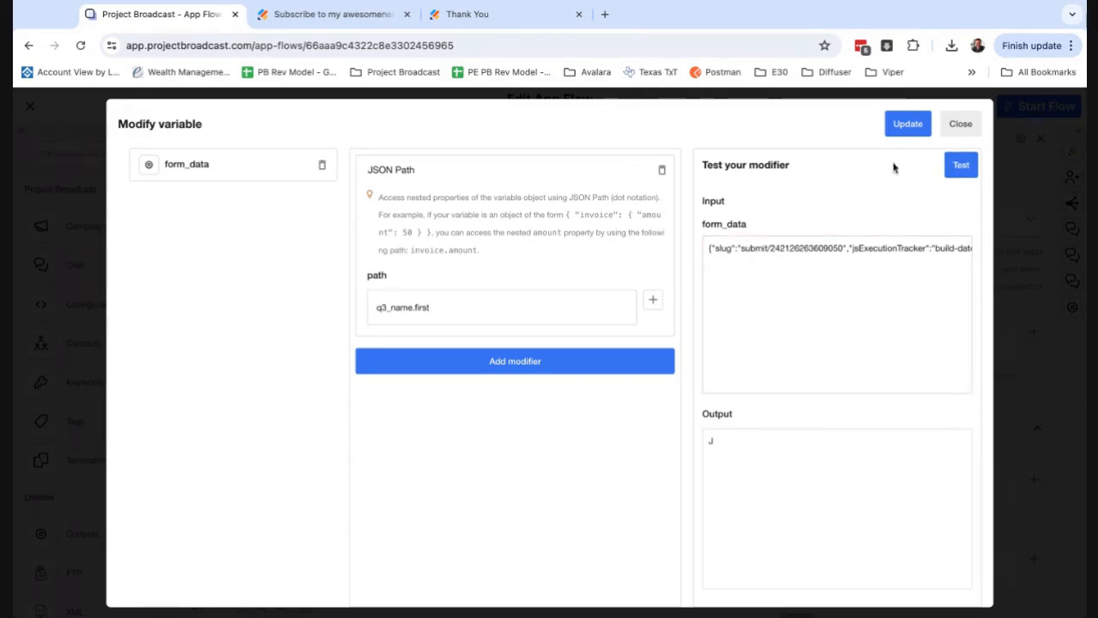
left_click(904, 131)
Test the Last Name field's q3_name.last modifier with the copied form JSON, then close it.
scroll(882, 390, "down", 2)
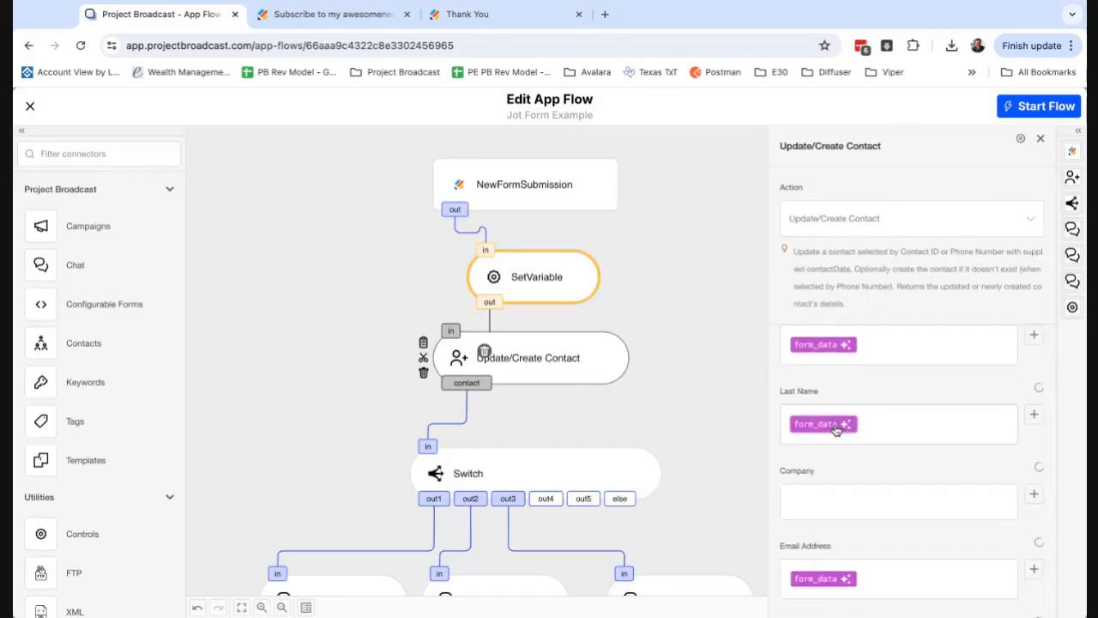
left_click(841, 425)
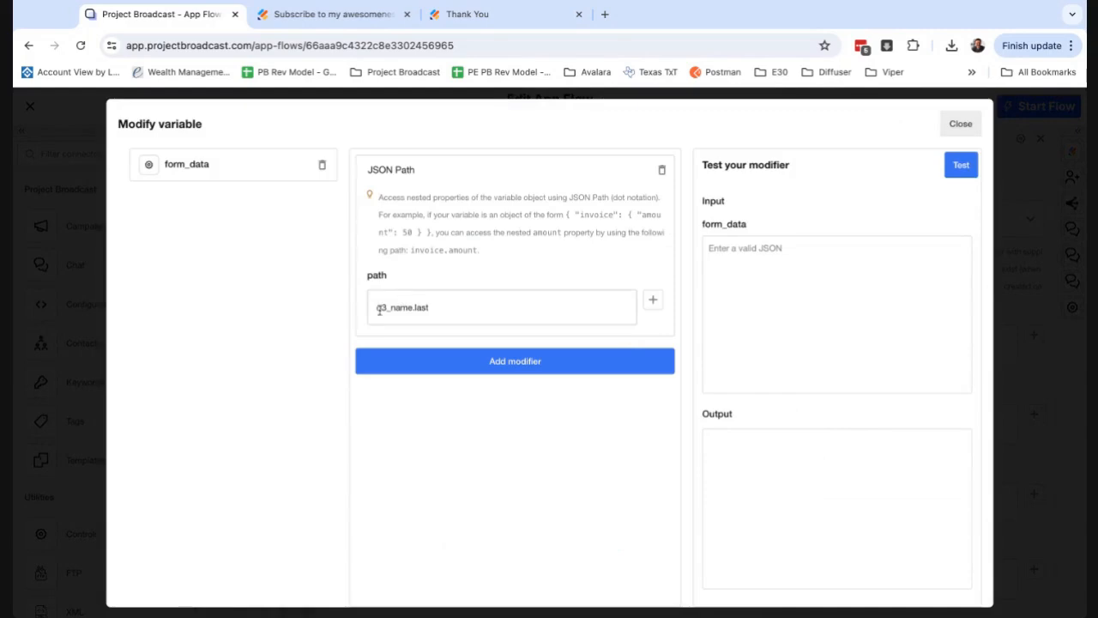
left_click(720, 302)
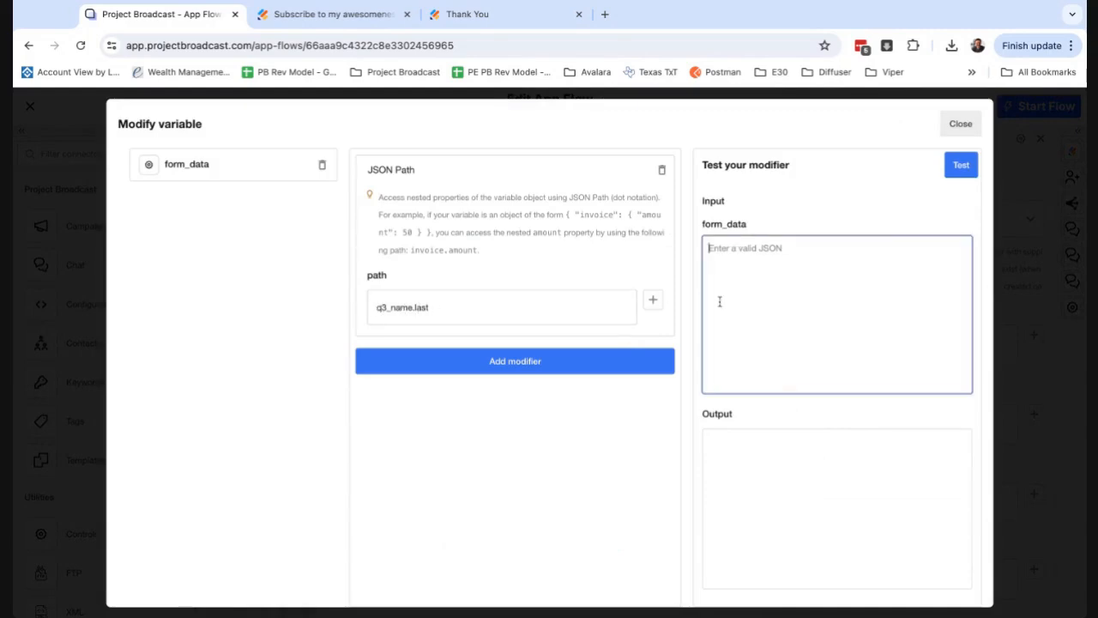
key("ctrl+v")
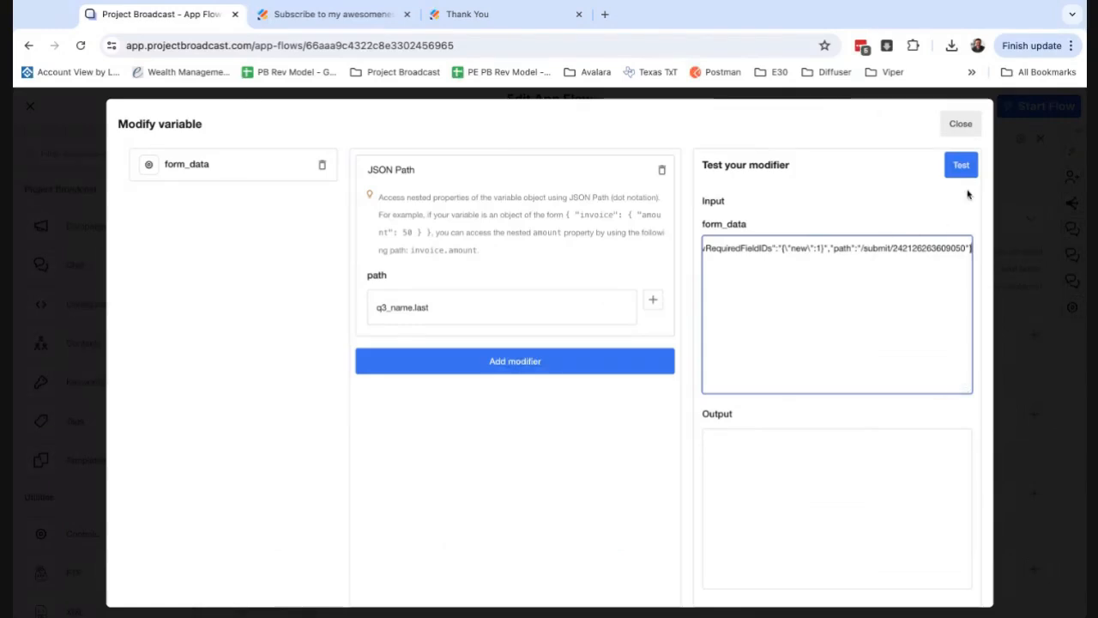
left_click(962, 169)
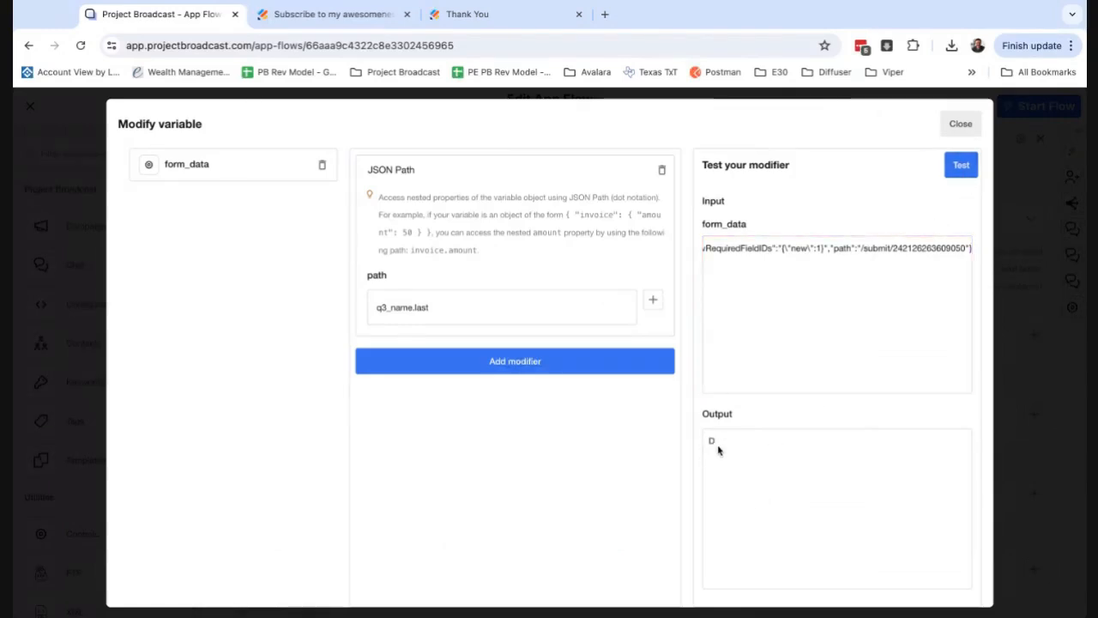
left_click(961, 124)
Check the Email Address field's q4_email path against the copied form JSON, test the modifier, and close it.
scroll(888, 398, "down", 3)
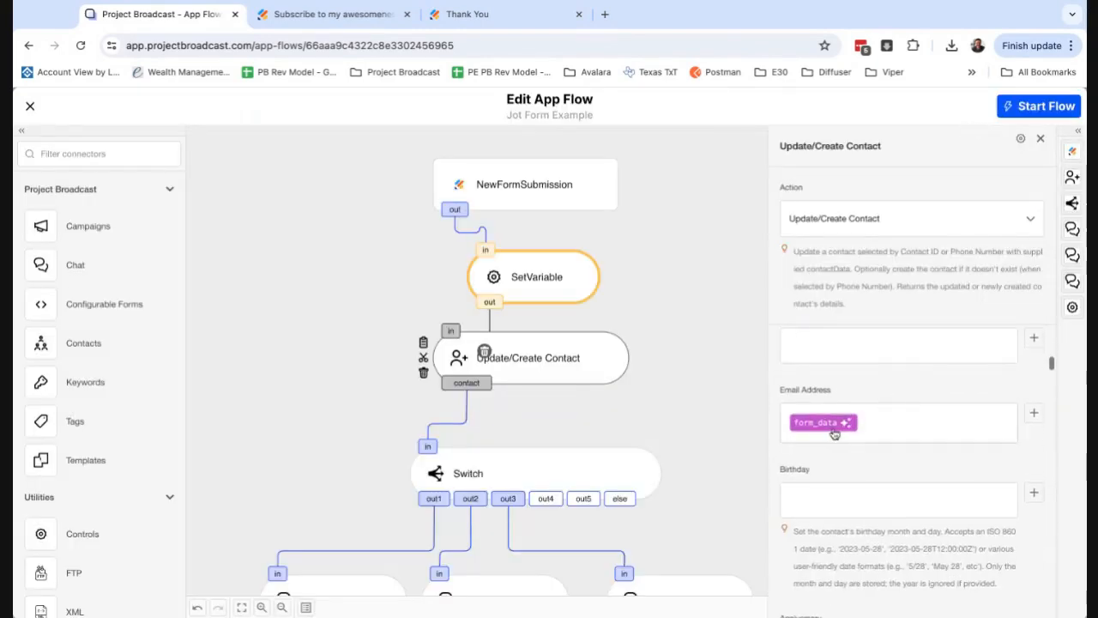
left_click(834, 426)
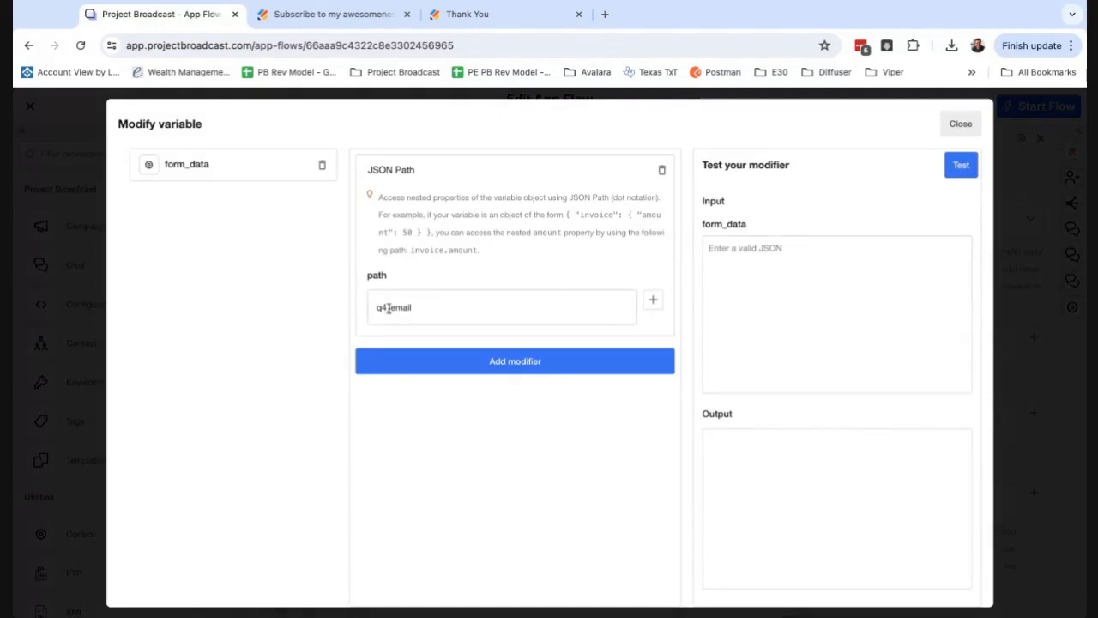
left_click(743, 313)
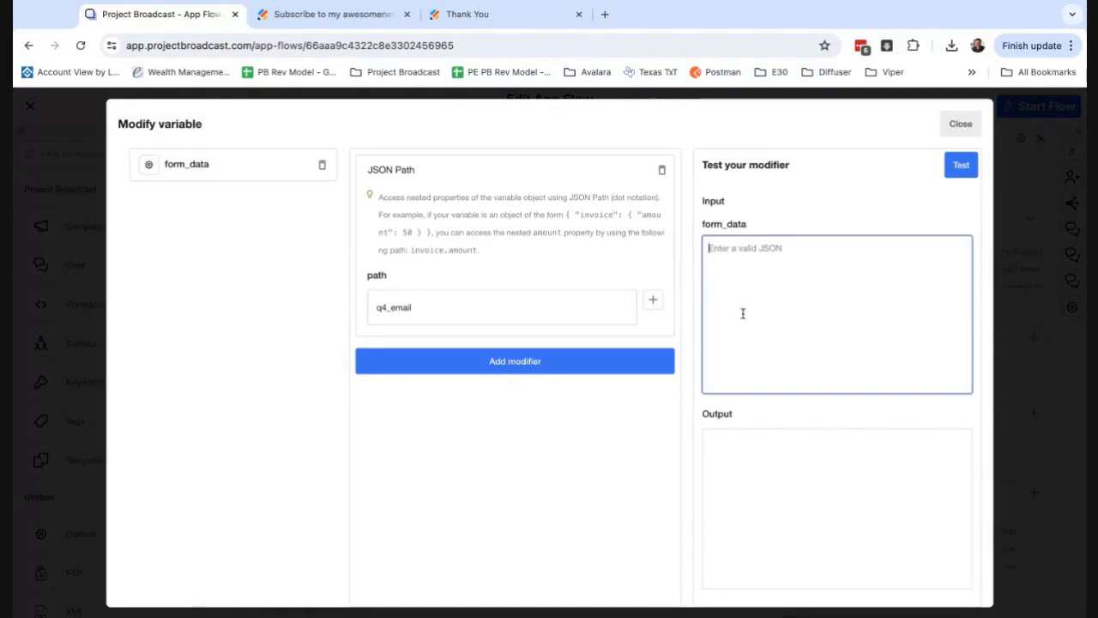
key("ctrl+v")
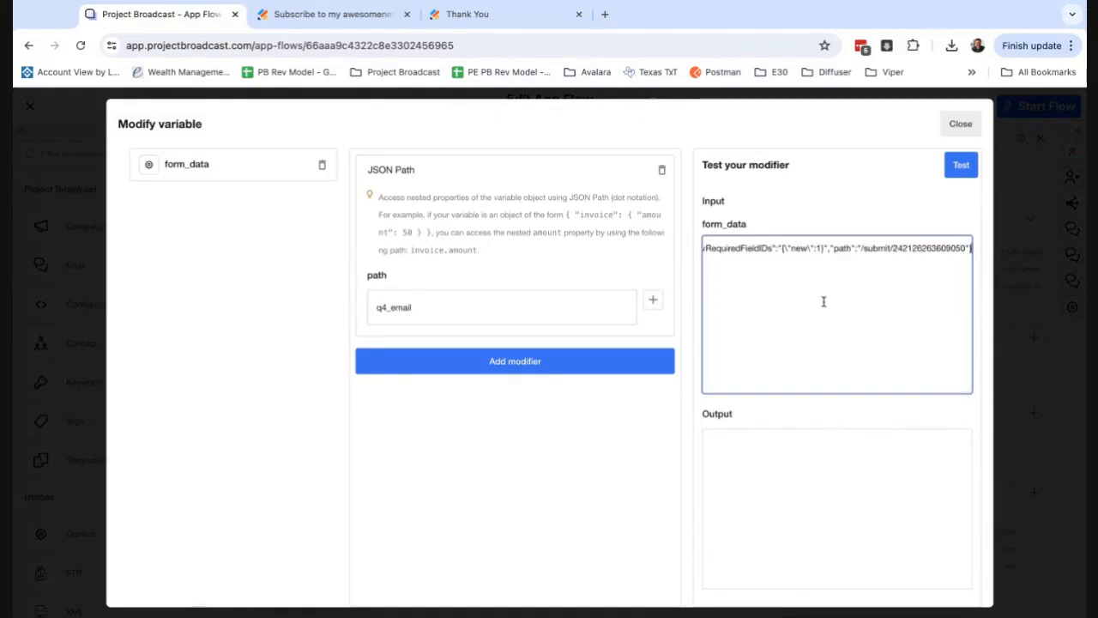
scroll(869, 247, "left", 5)
scroll(868, 246, "left", 8)
scroll(776, 258, "left", 2)
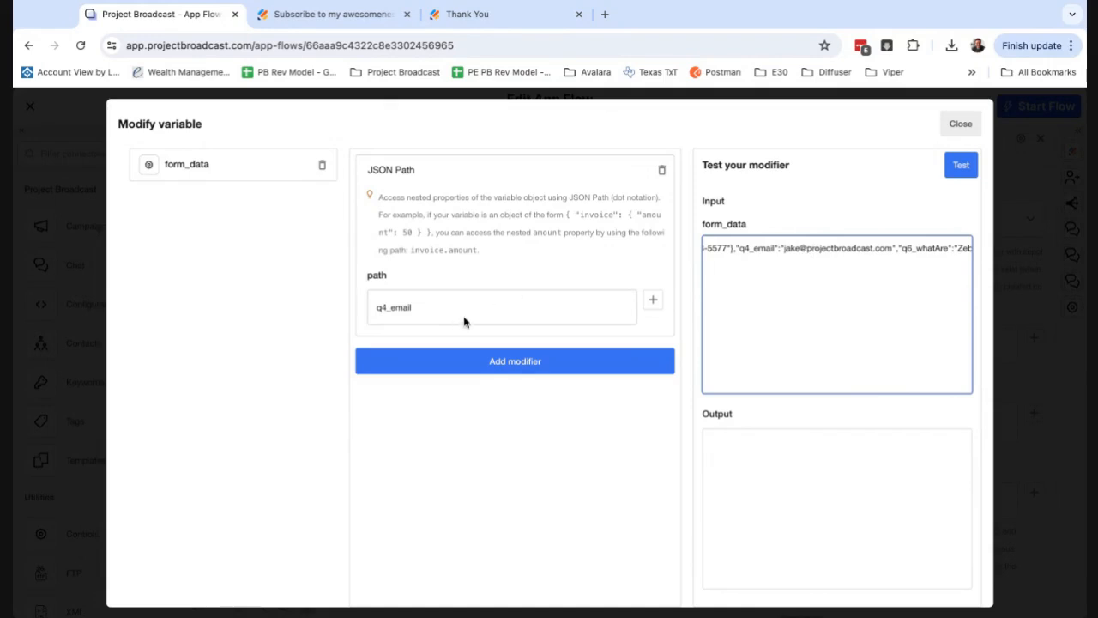
left_click(964, 169)
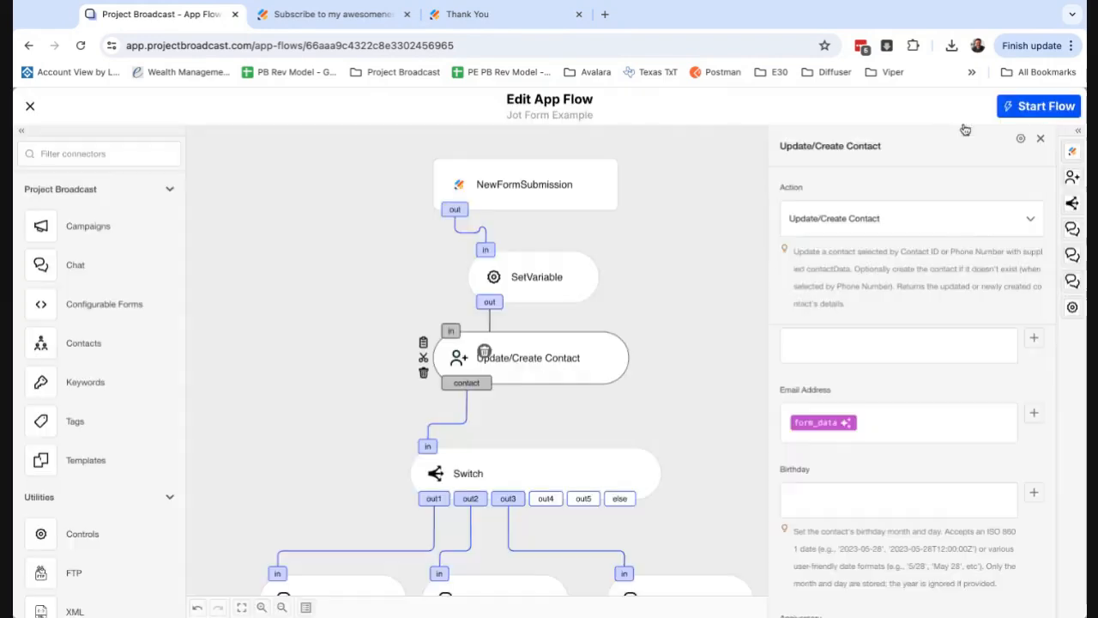
left_click(961, 126)
Review the remaining Update/Create Contact fields and SetVariable's value, name and type, then return to Update/Create Contact.
scroll(867, 463, "down", 10)
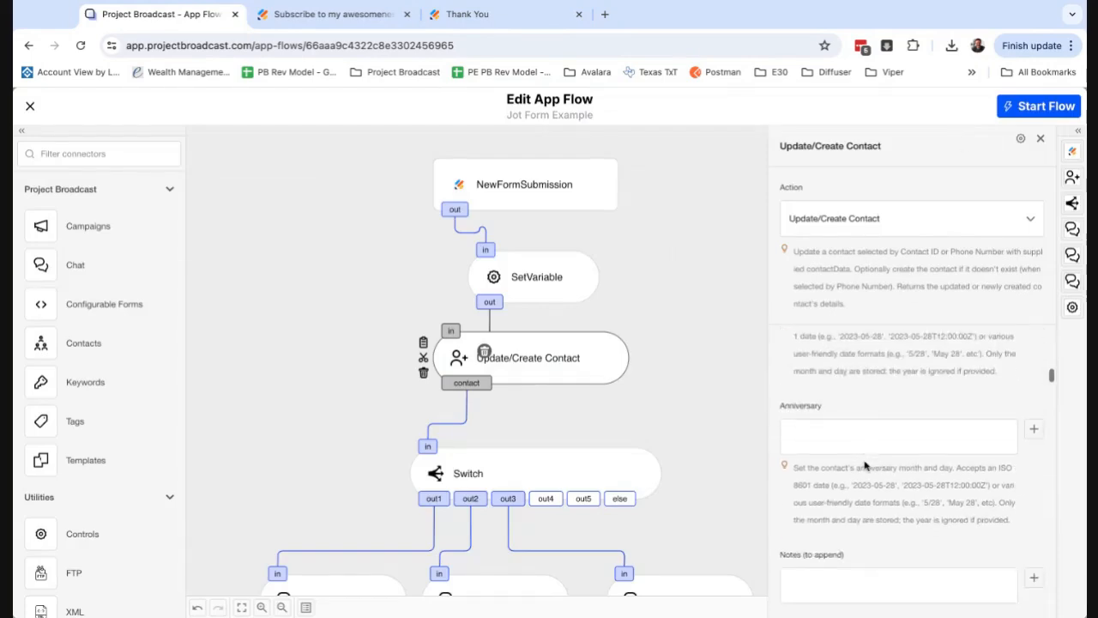
scroll(865, 465, "down", 4)
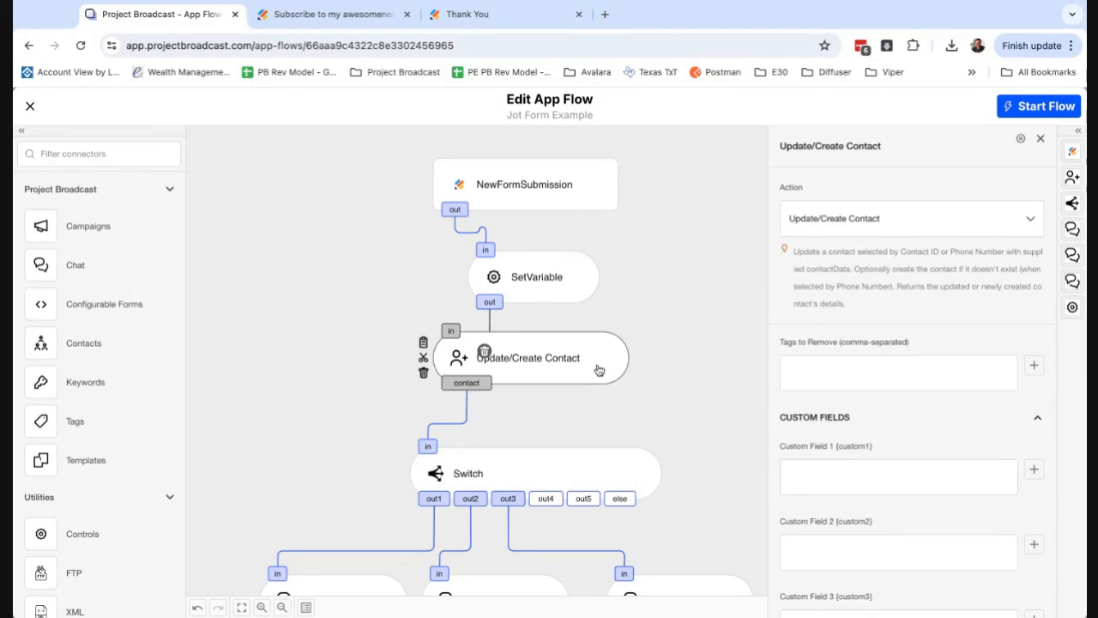
scroll(885, 449, "up", 15)
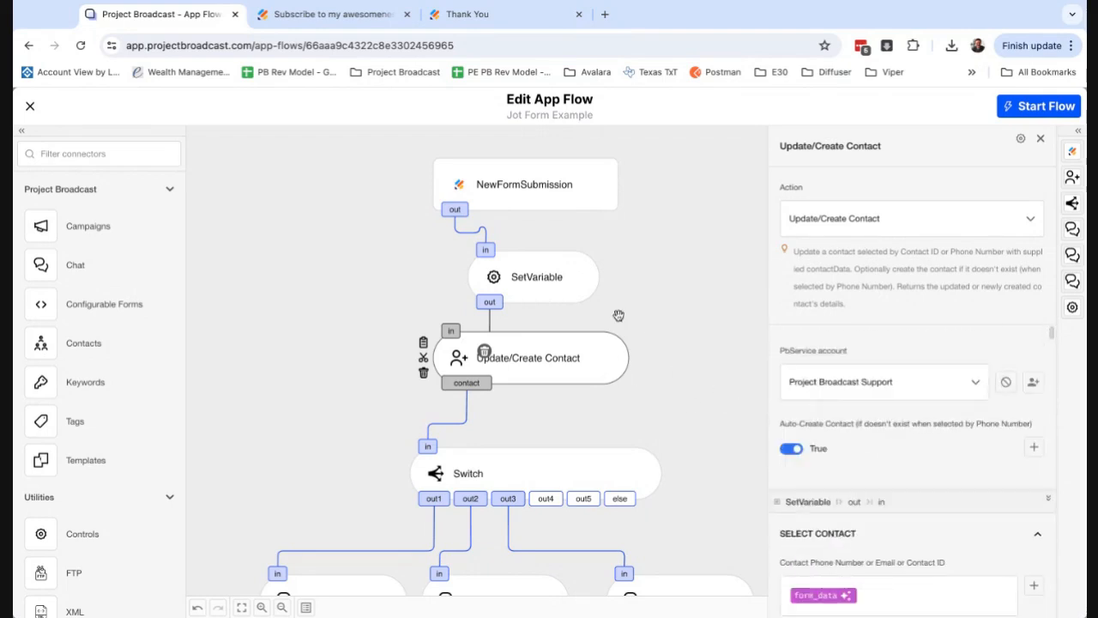
left_click(556, 283)
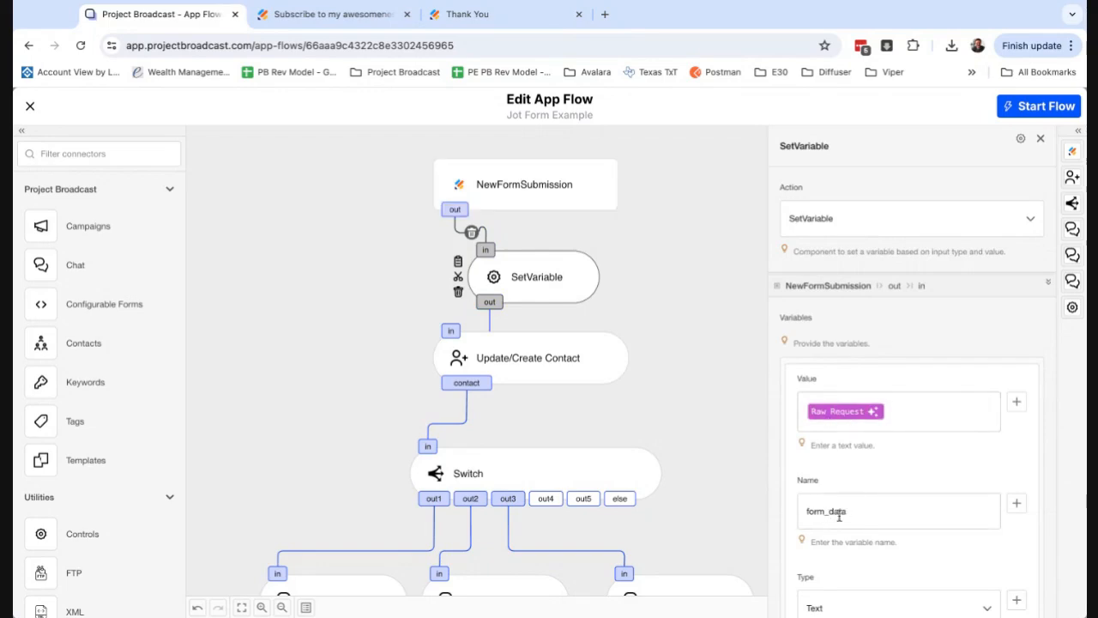
scroll(858, 537, "down", 3)
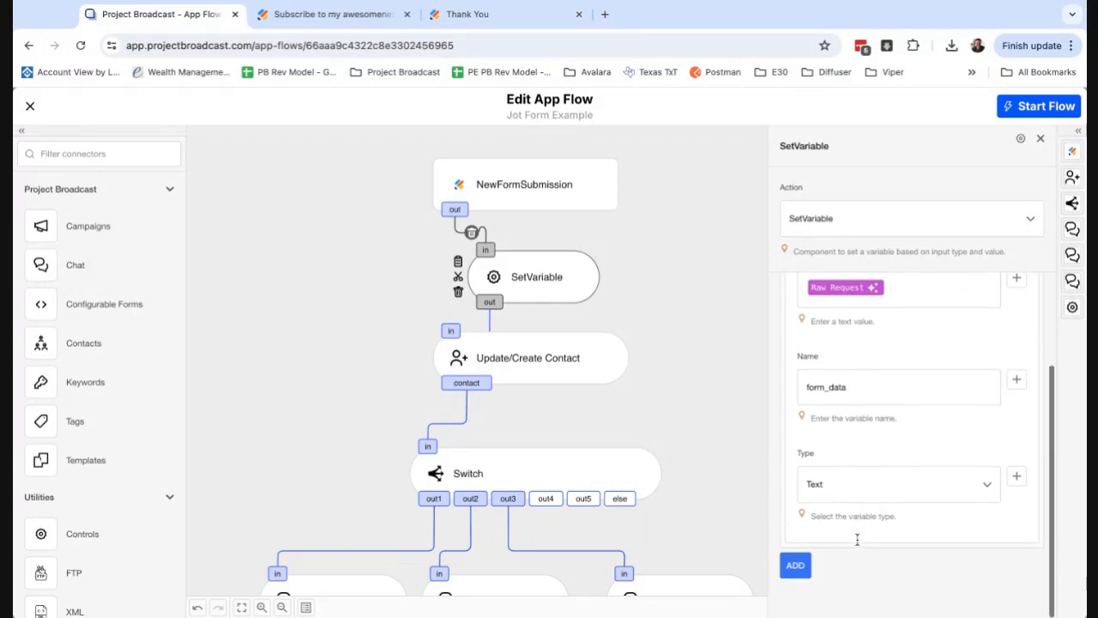
left_click(588, 382)
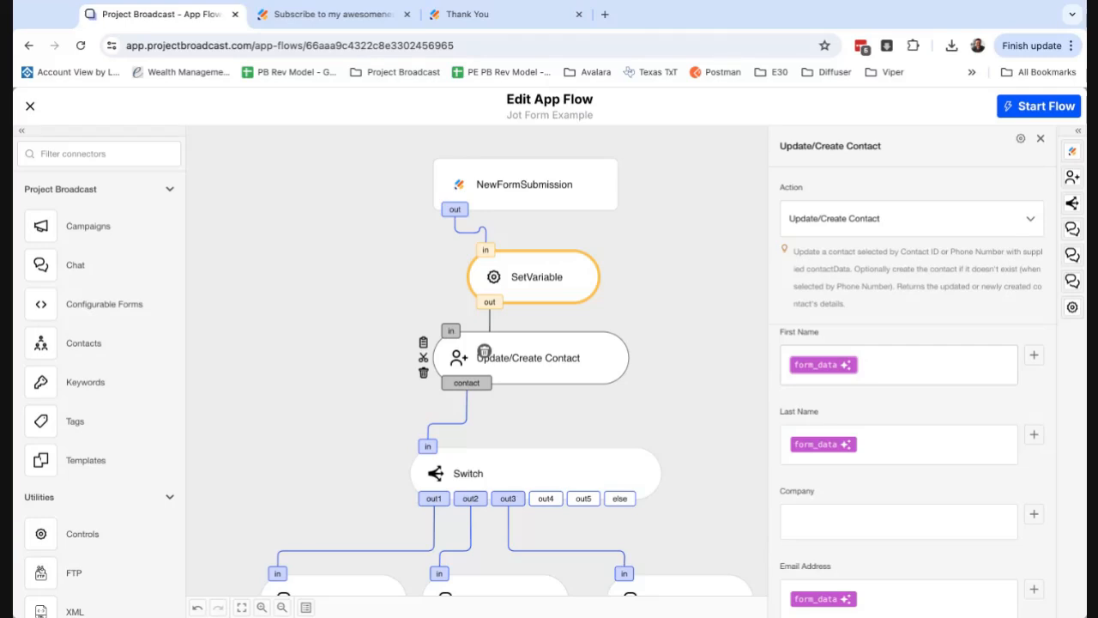
Close the Update/Create Contact settings and open the settings of the Switch component below it.
left_click(595, 417)
scroll(597, 417, "down", 2)
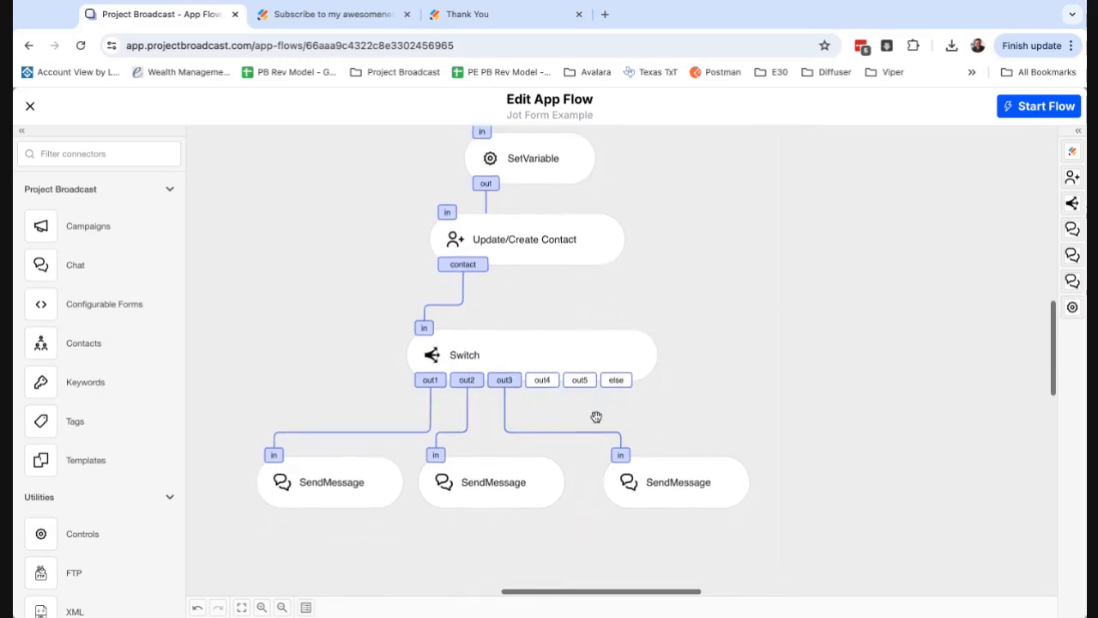
scroll(596, 417, "up", 1)
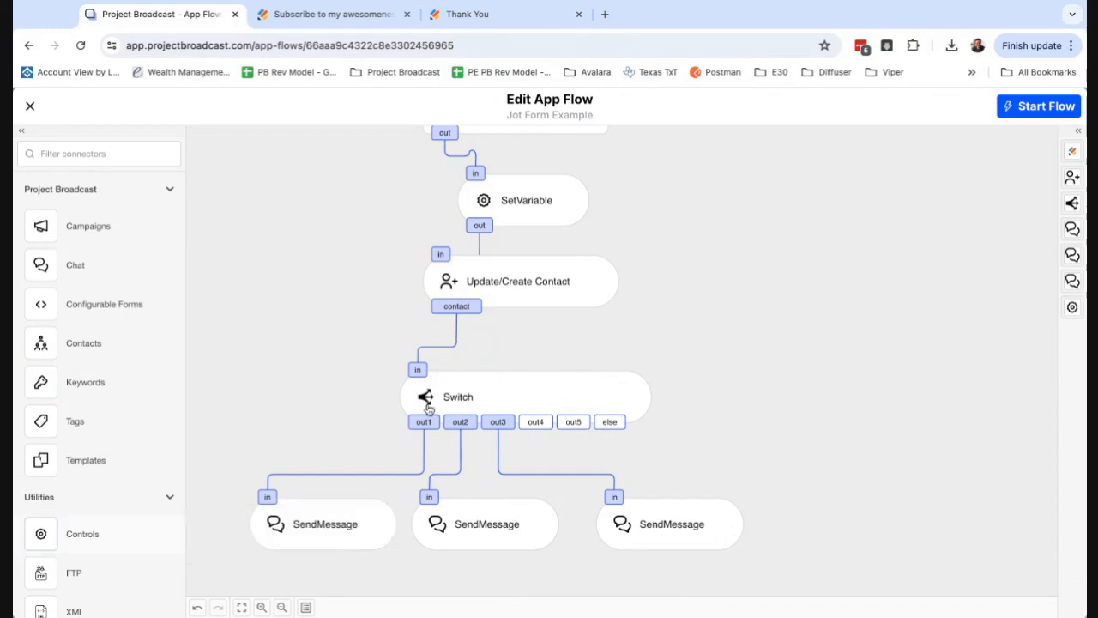
left_click(458, 398)
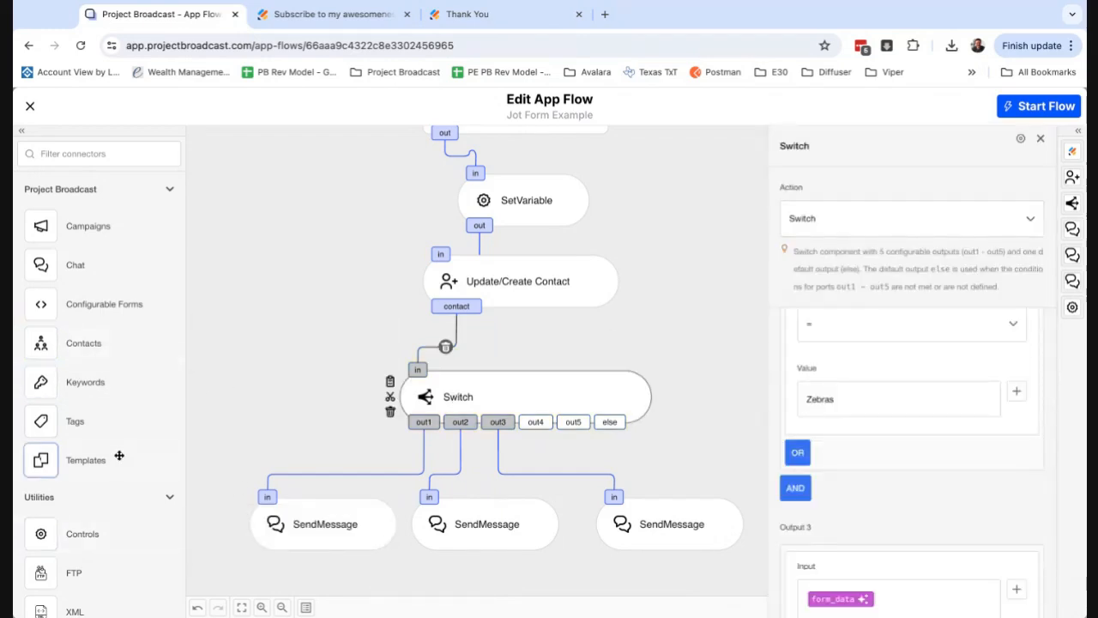
Add a Controls connector to the canvas, browse its available actions including Switch, and delete the connector.
mouse_move(83, 532)
left_mouse_down()
mouse_move(98, 522)
mouse_move(98, 492)
mouse_move(101, 525)
left_mouse_up()
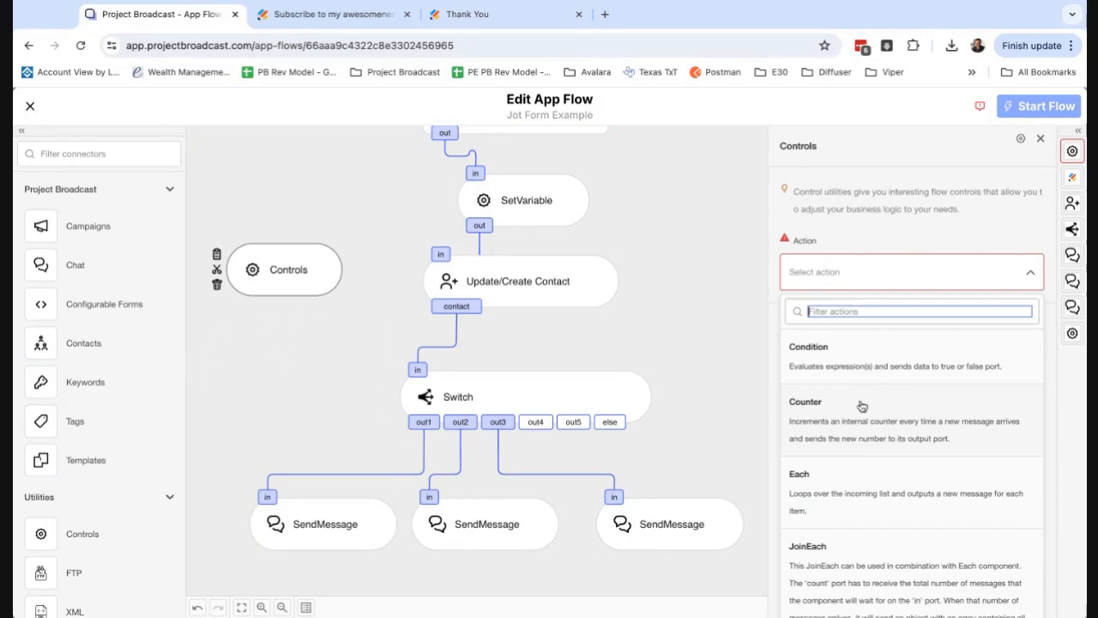
scroll(862, 393, "down", 5)
scroll(858, 466, "down", 3)
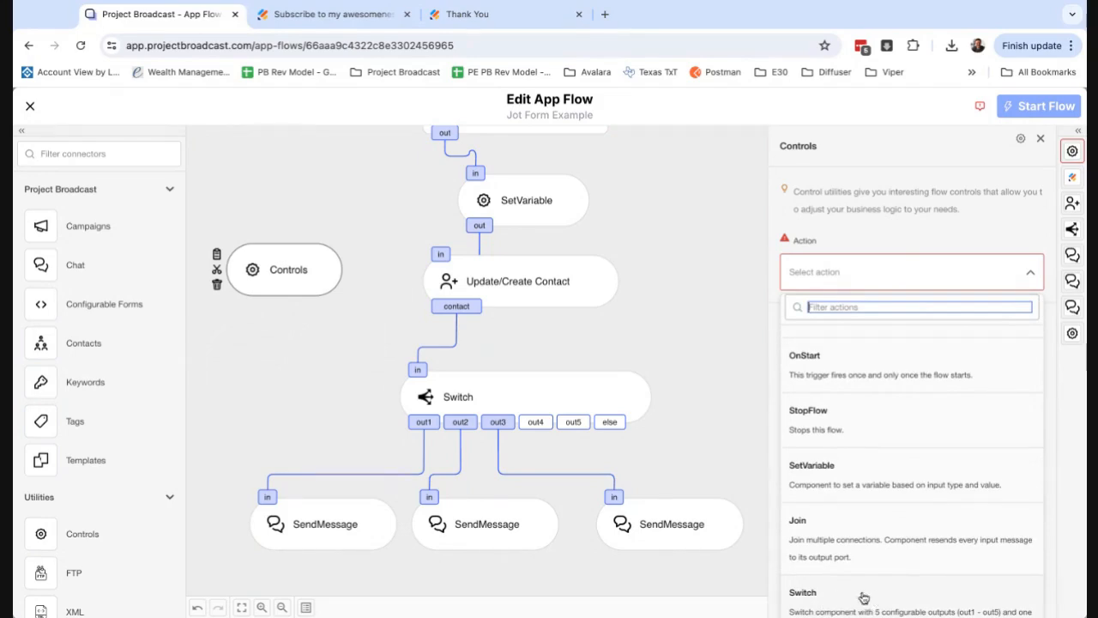
left_click(218, 290)
Open the Switch's Output 1 form_data modifier with path q6_whatAre and test it against the copied form JSON.
left_click(528, 395)
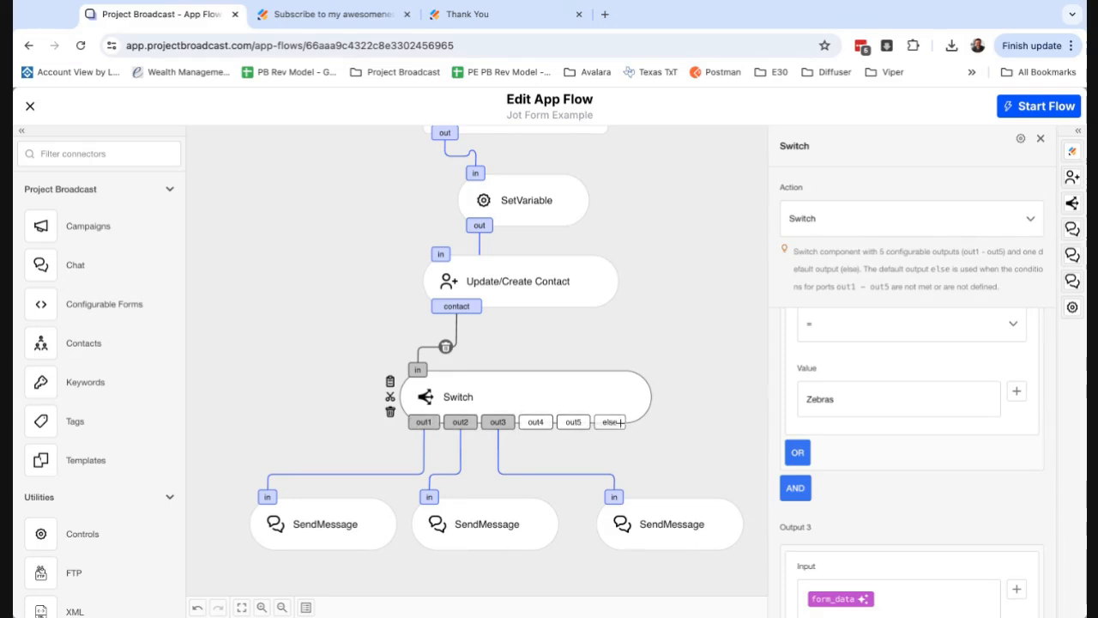
scroll(897, 432, "up", 3)
scroll(897, 432, "up", 5)
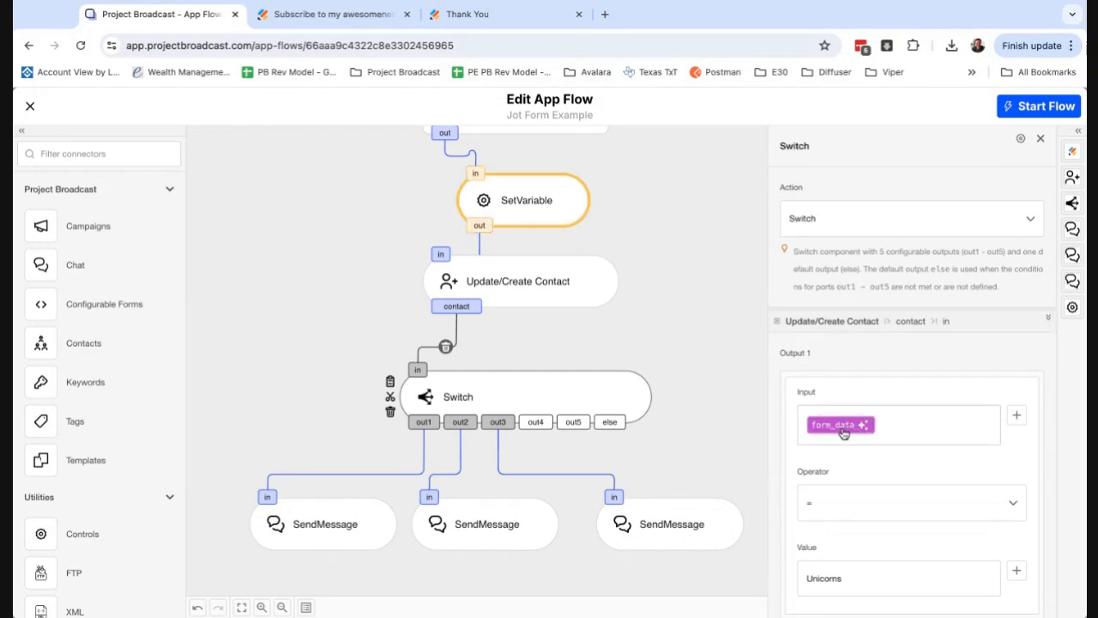
left_click(844, 425)
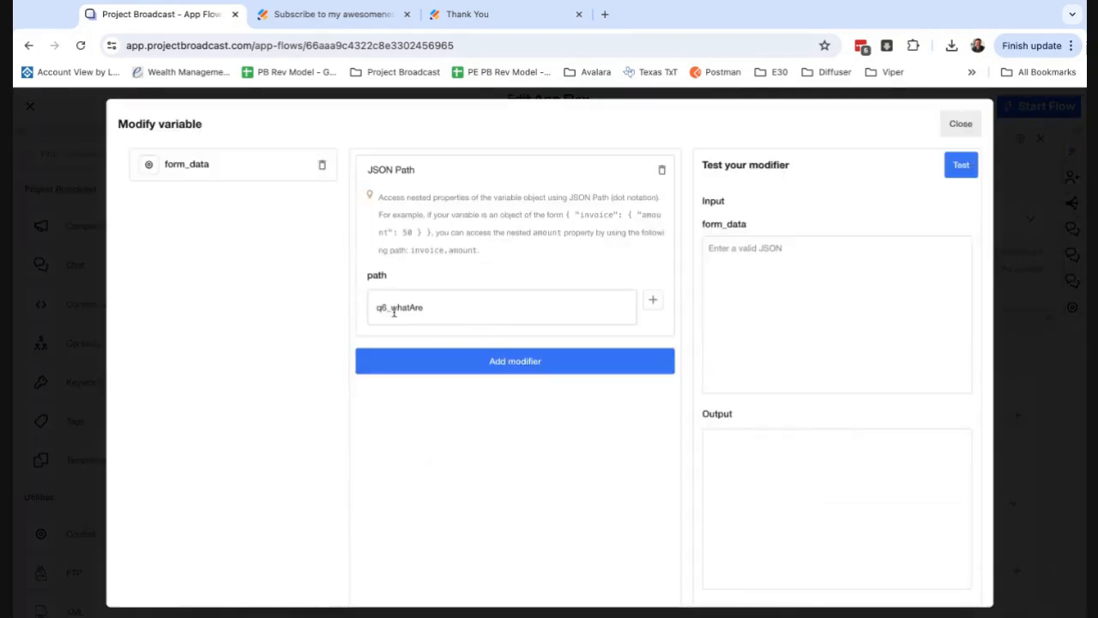
left_click(764, 301)
key("ctrl+v")
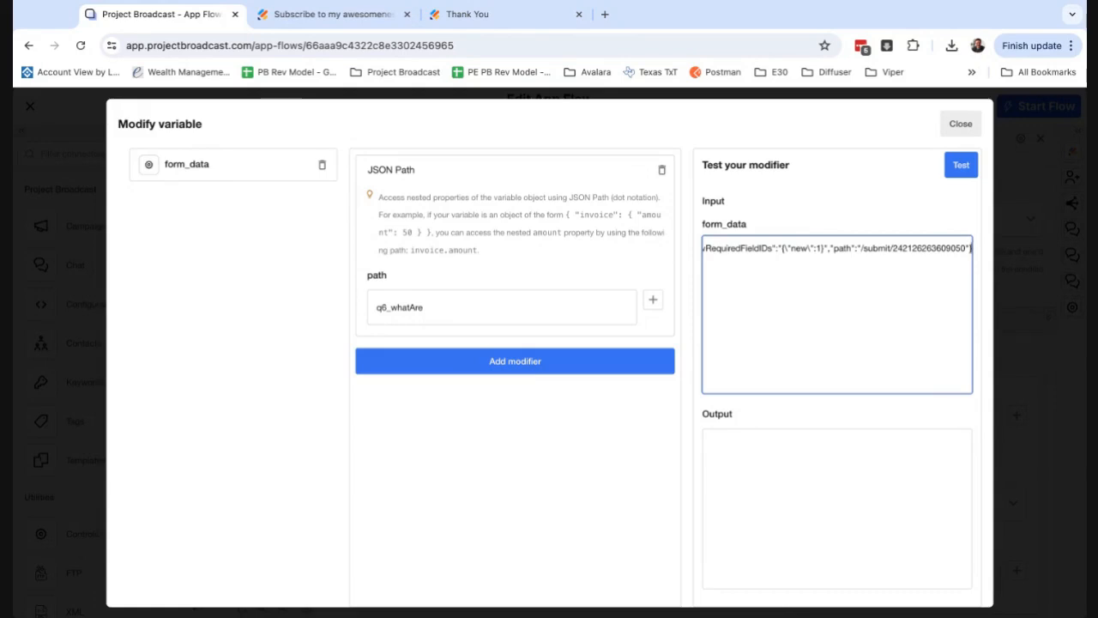
left_click(962, 165)
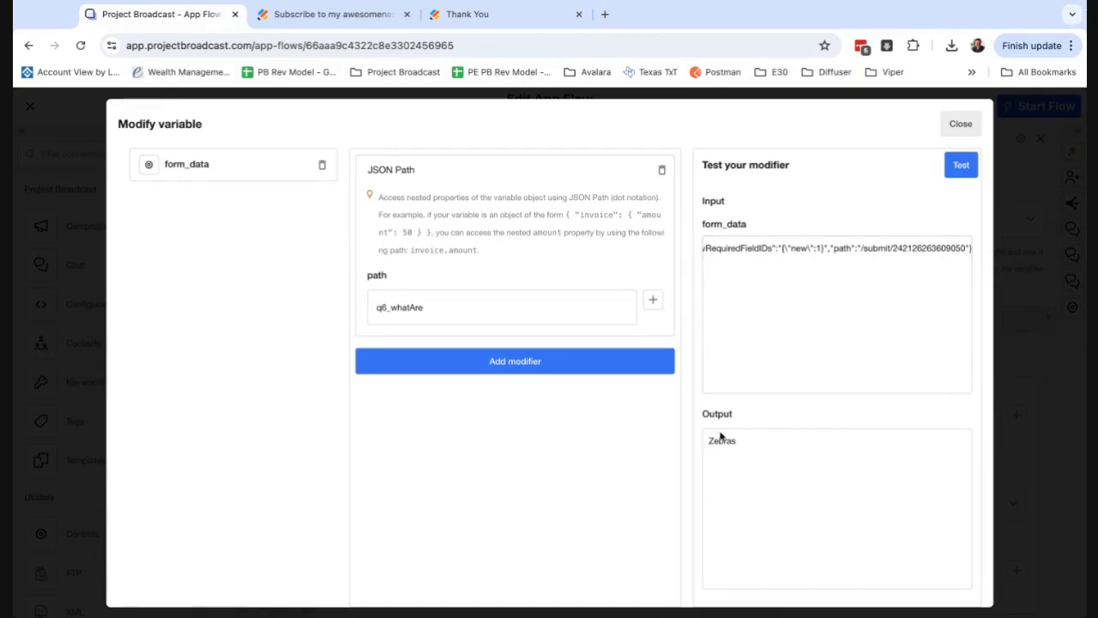
Check the "What are you interested in??" question in the Jotform builder, then return to the app flow and close the variable modifier.
left_click(334, 14)
left_click(451, 152)
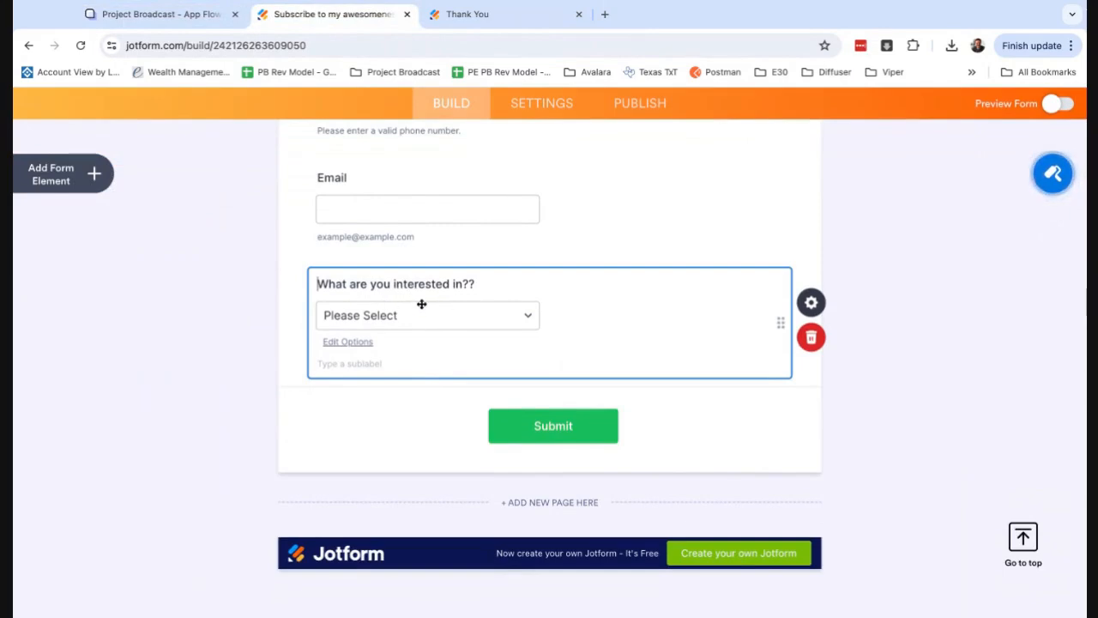
left_click(182, 25)
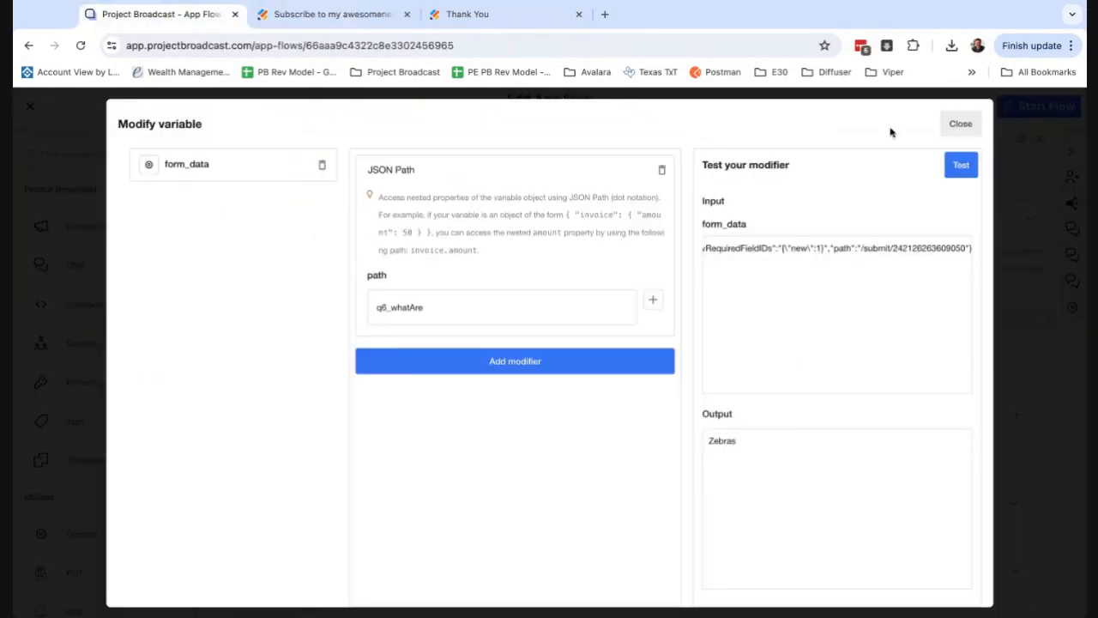
left_click(965, 126)
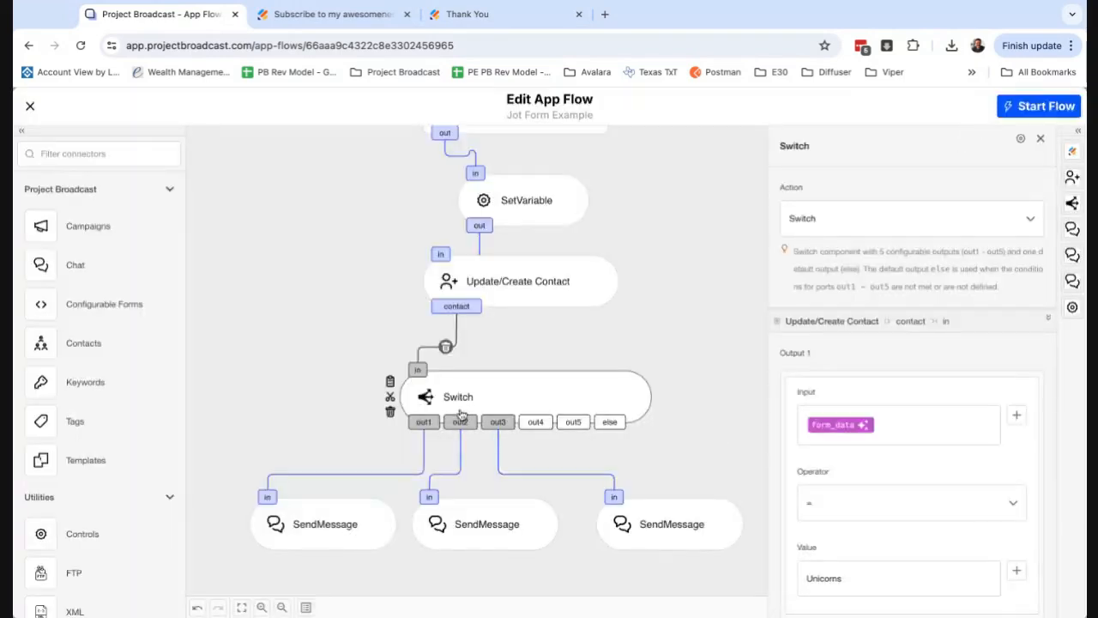
Review the Switch's input, operator and value conditions for Outputs 1 to 3, then close its settings.
scroll(856, 502, "down", 3)
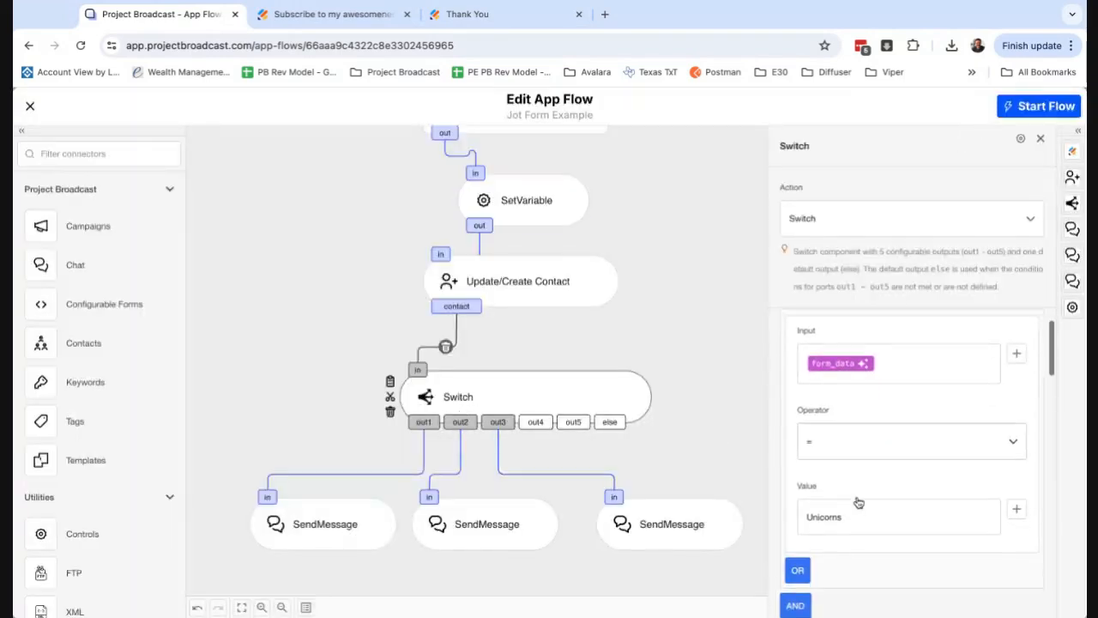
scroll(848, 528, "down", 2)
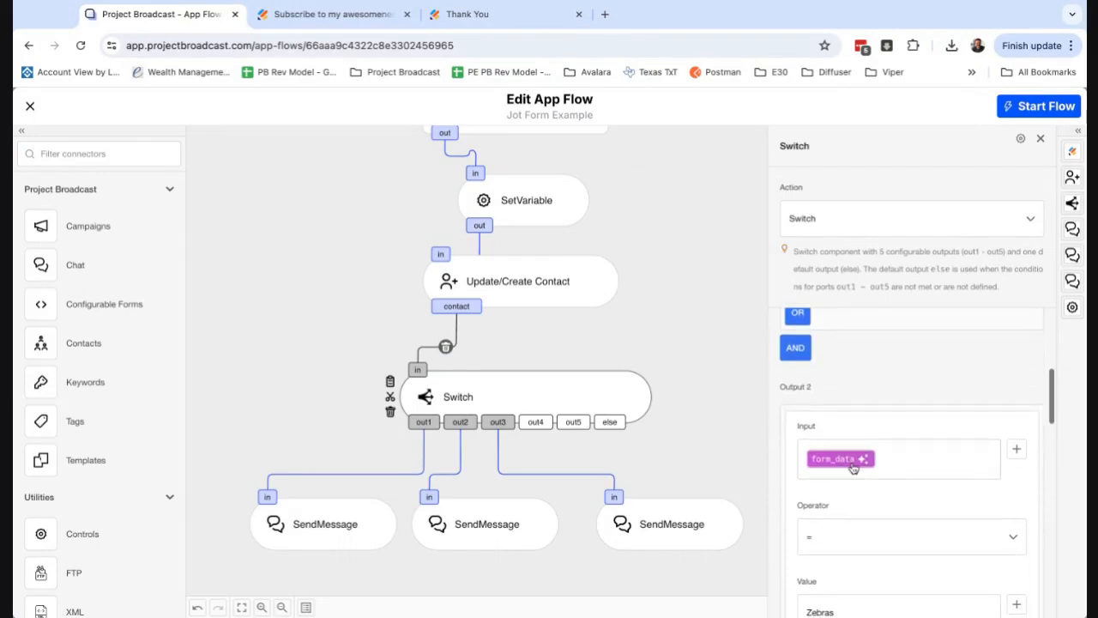
scroll(863, 525, "down", 2)
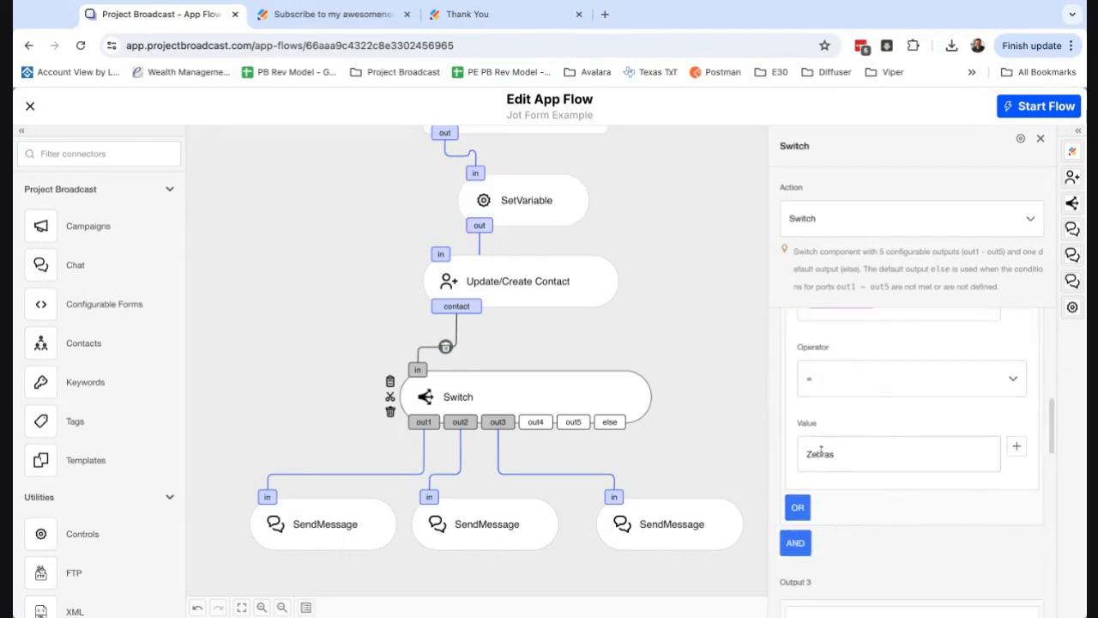
scroll(883, 527, "down", 3)
scroll(873, 486, "down", 3)
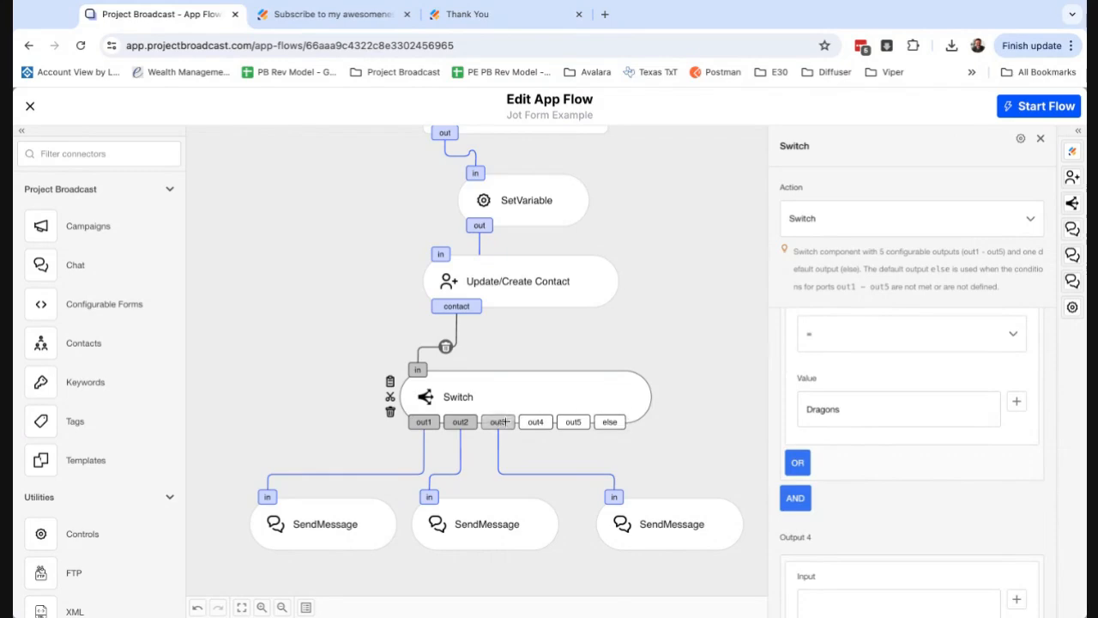
scroll(813, 482, "down", 2)
scroll(814, 482, "up", 5)
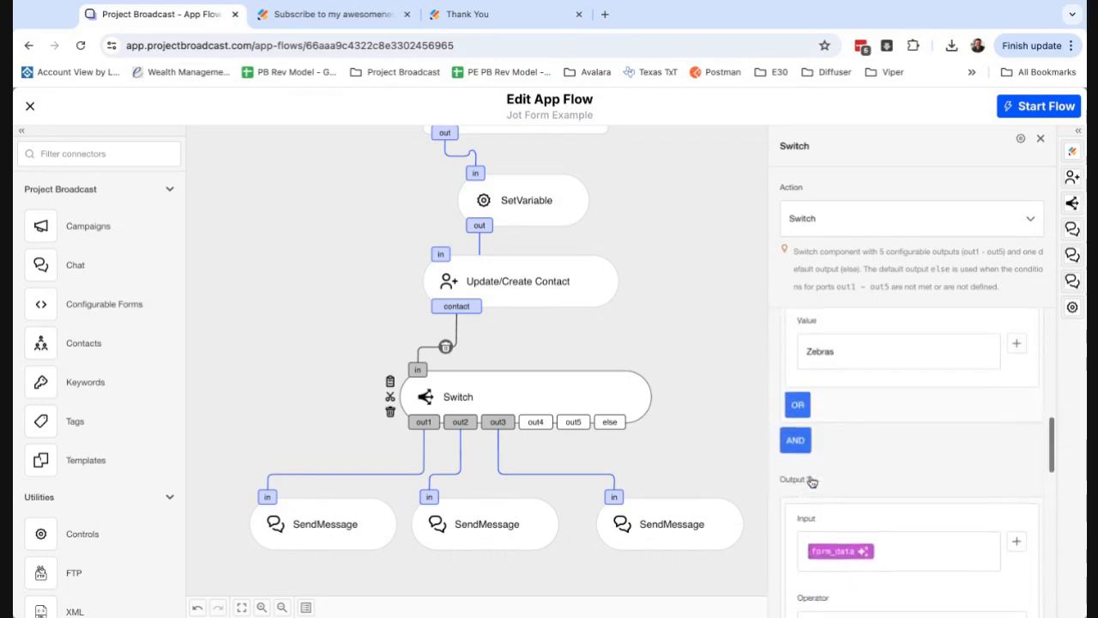
scroll(846, 444, "up", 3)
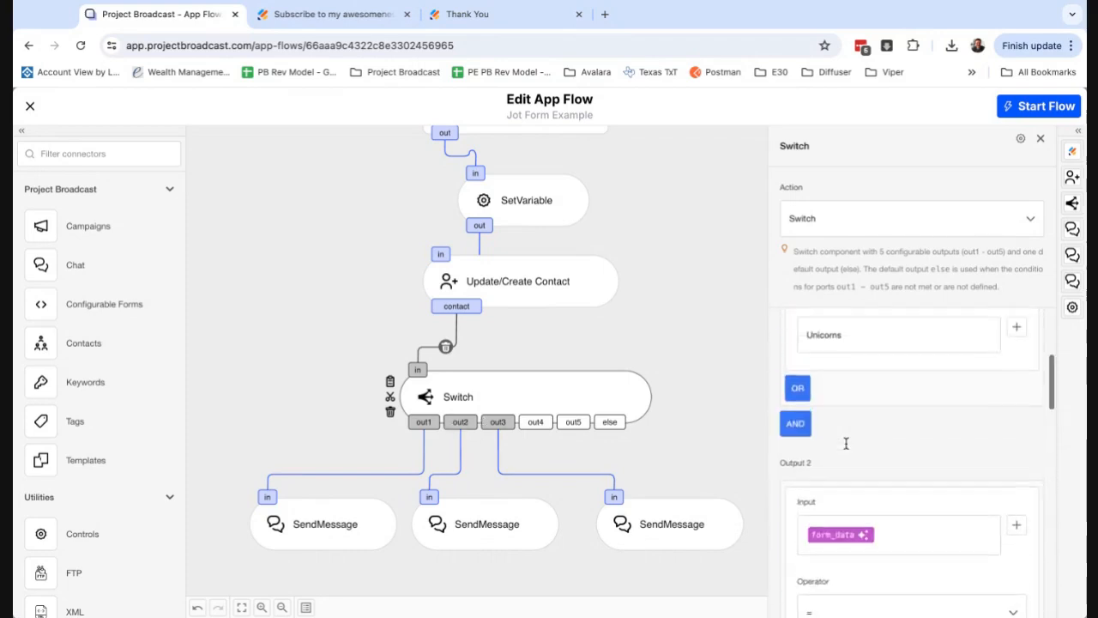
scroll(846, 444, "up", 1)
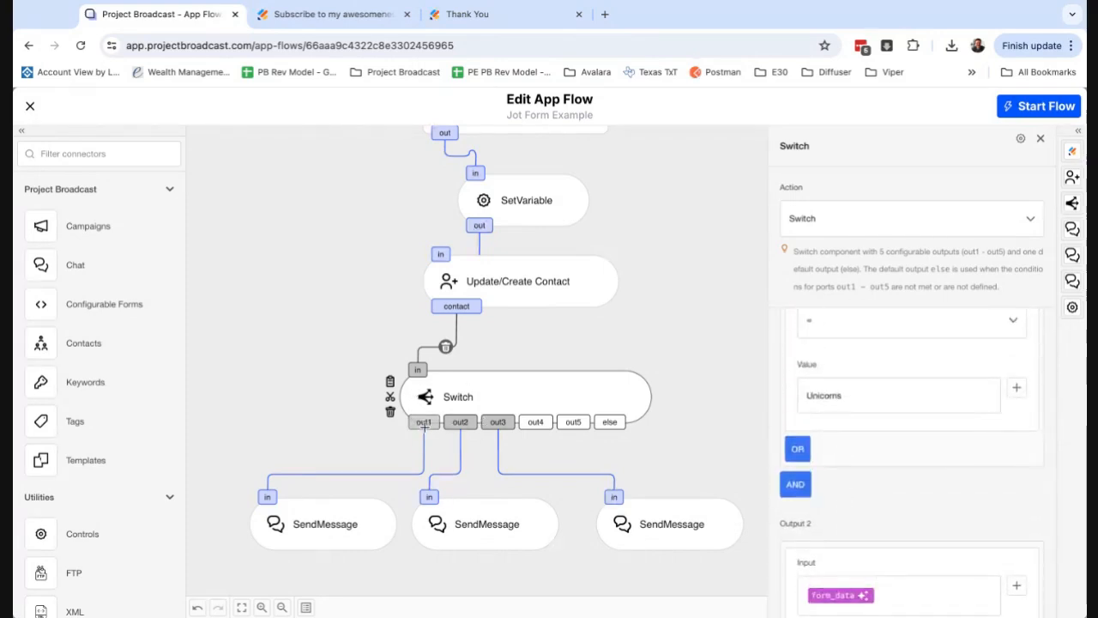
left_click(360, 444)
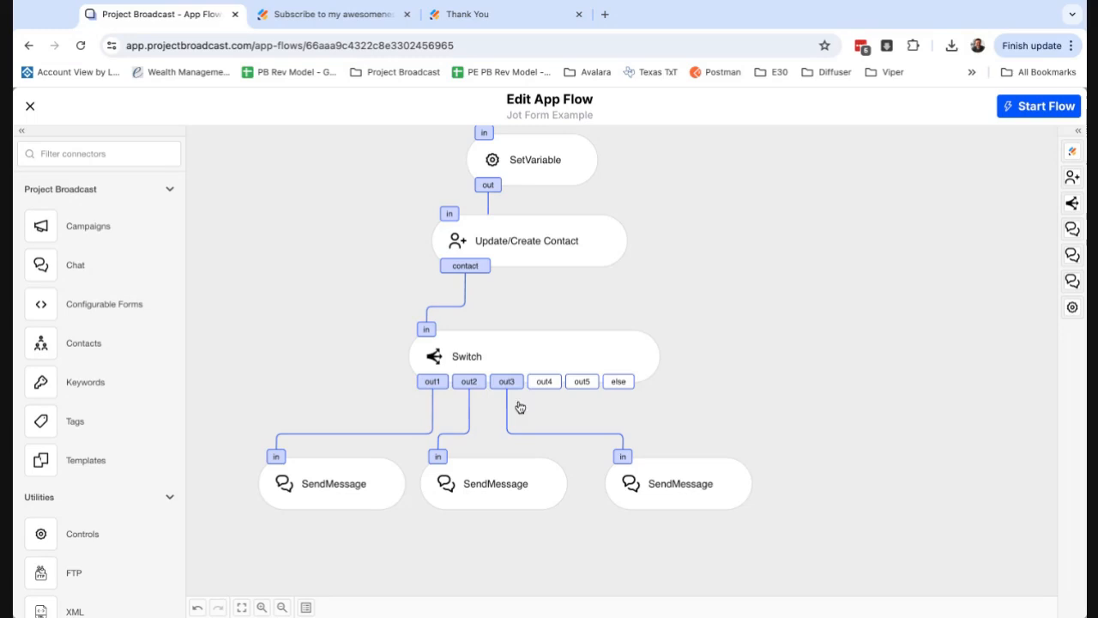
In the SendMessage on out1, clear the contact field and insert the contactId variable from Update/Create Contact.
left_click(345, 487)
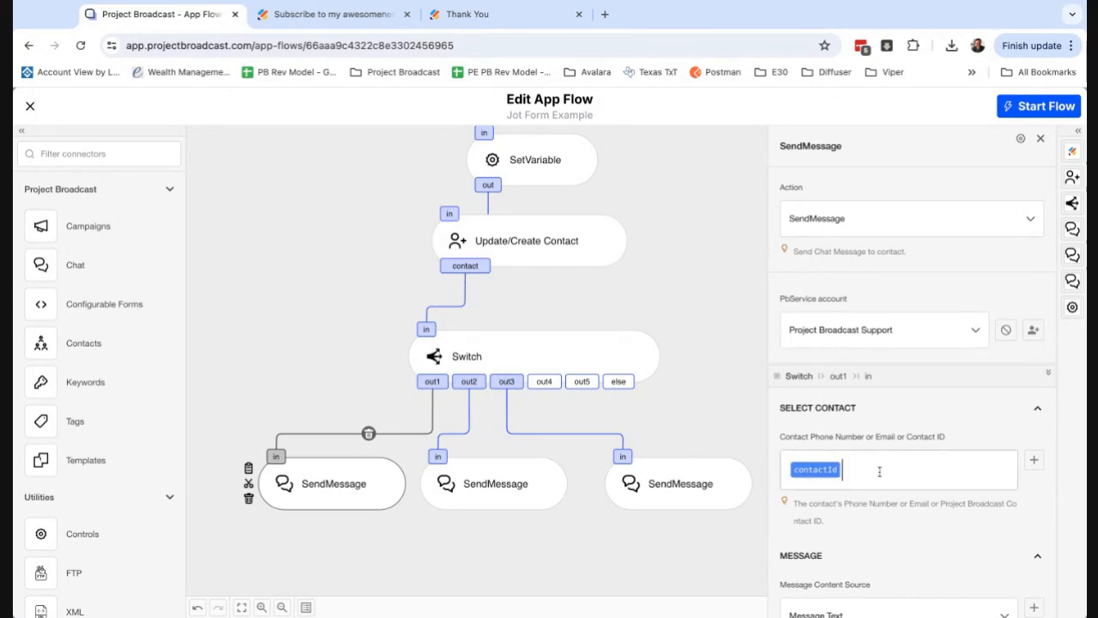
key("BackSpace")
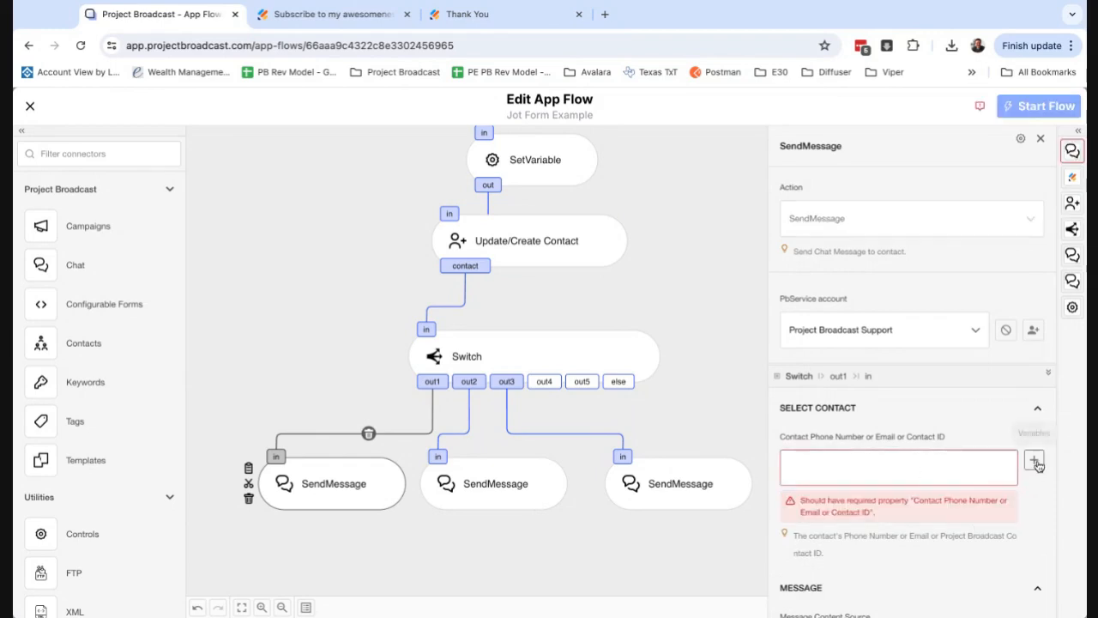
left_click(1036, 463)
scroll(717, 498, "down", 8)
scroll(717, 497, "down", 6)
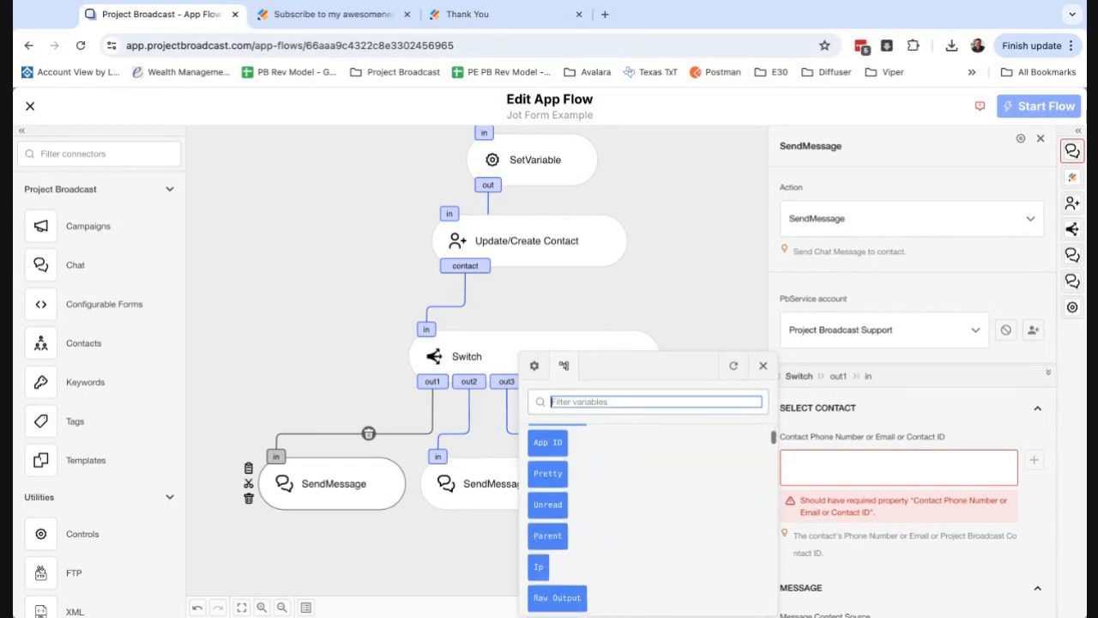
left_click_drag(554, 489, 691, 489)
scroll(685, 523, "down", 1)
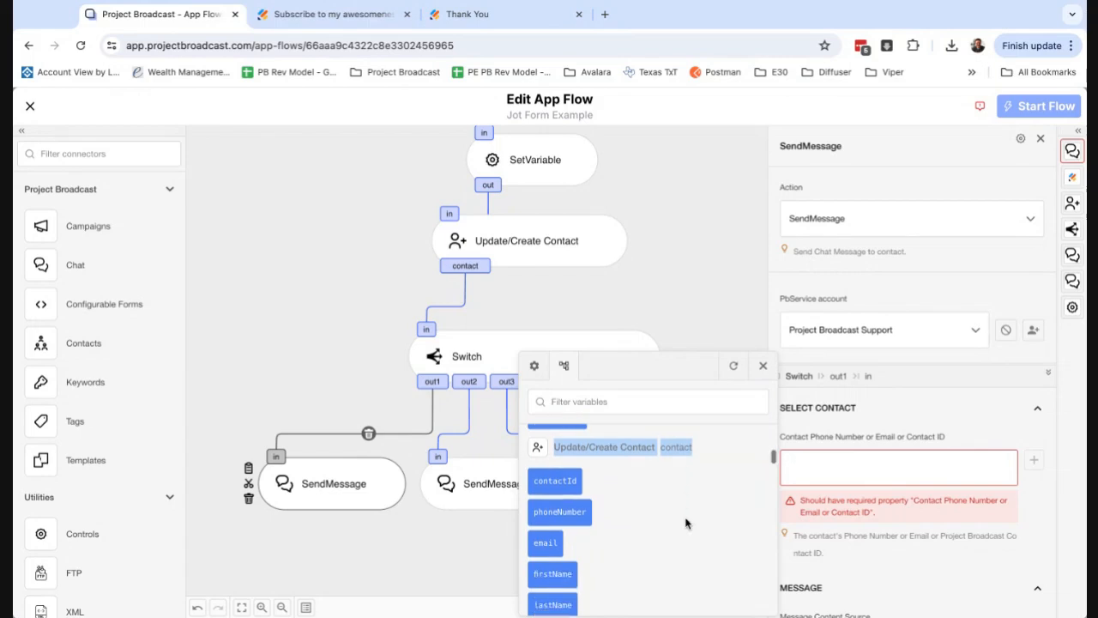
left_click(558, 484)
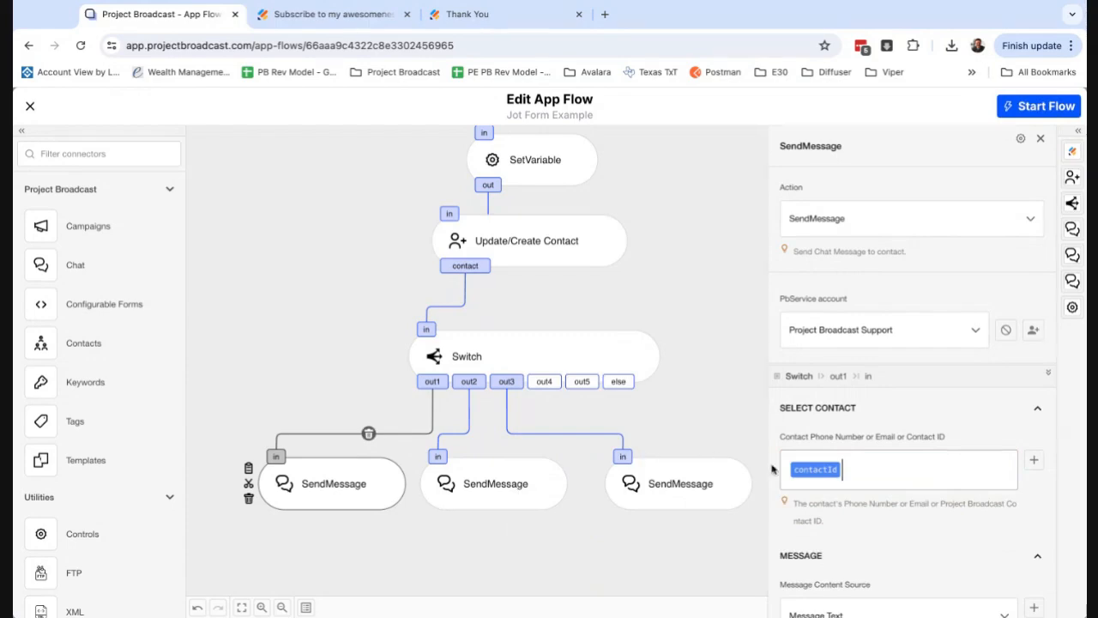
Review the out1 SendMessage's text and content source options, then the message texts of the SendMessage components on out2 and out3.
scroll(834, 546, "down", 4)
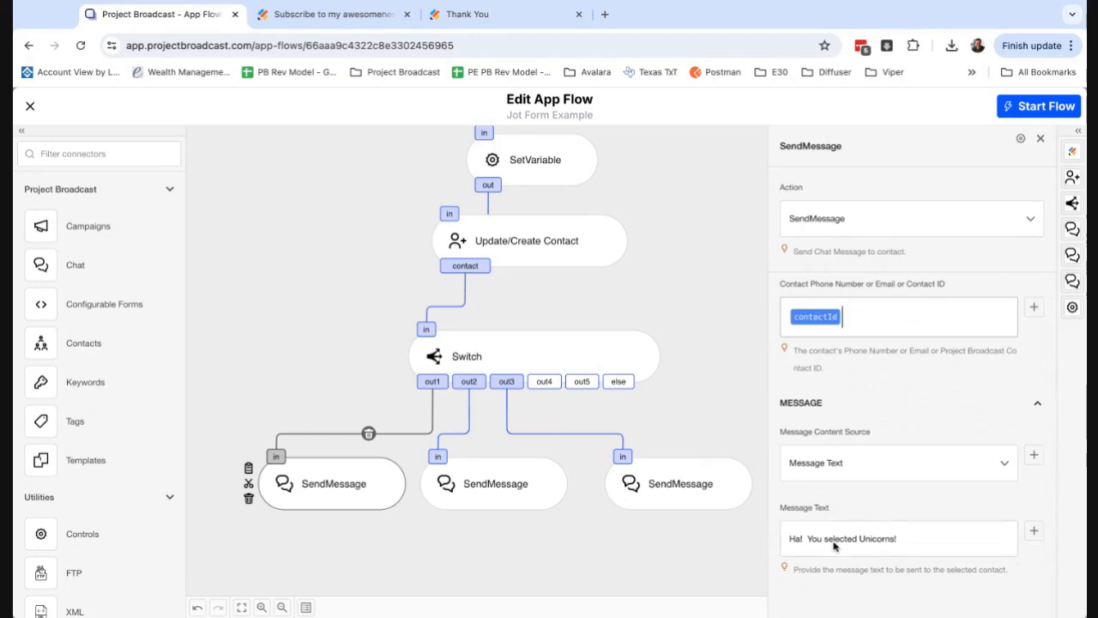
triple_click(787, 539)
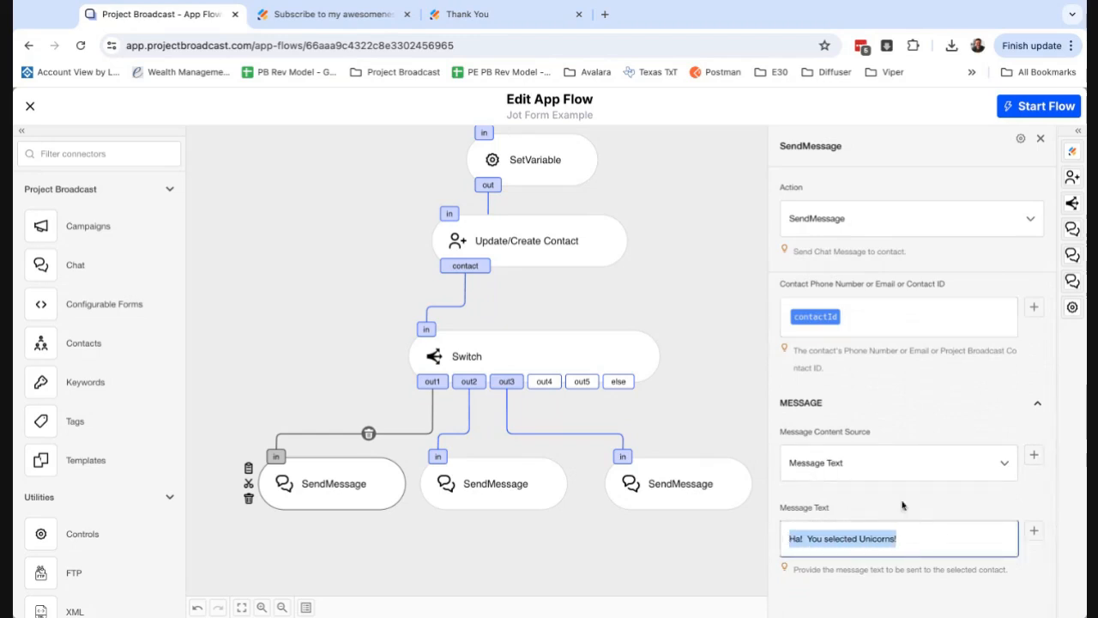
left_click(866, 470)
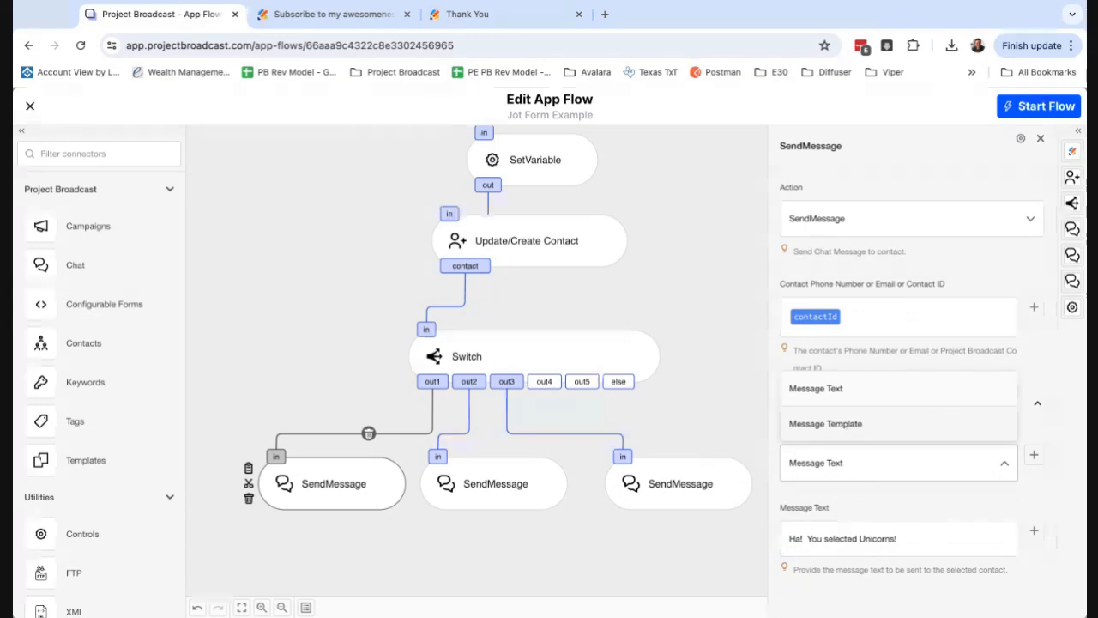
left_click(853, 497)
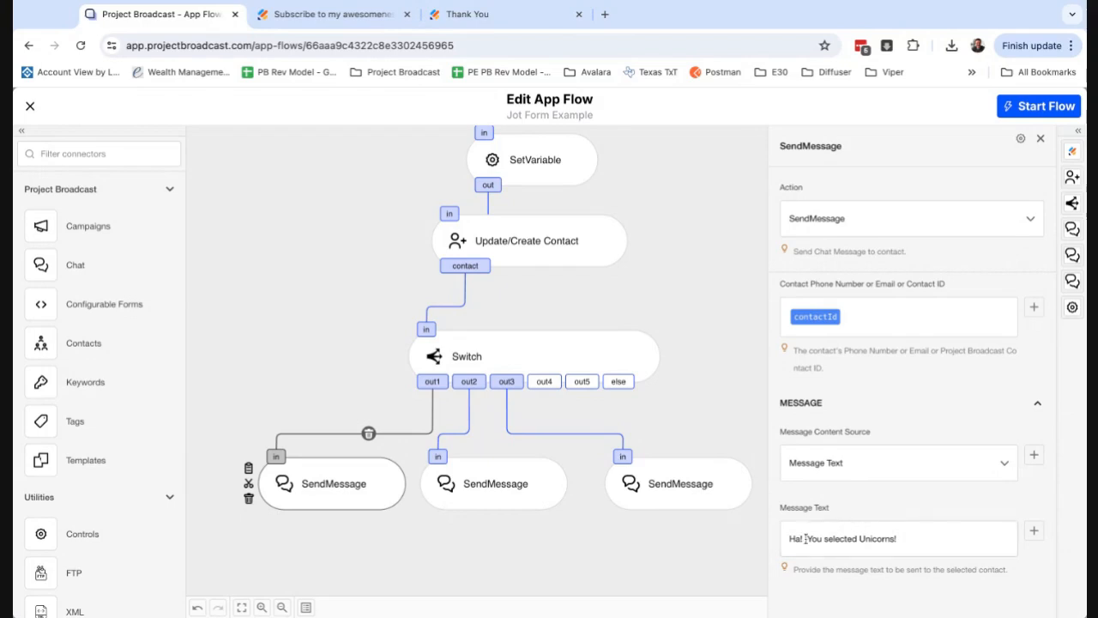
left_click(472, 489)
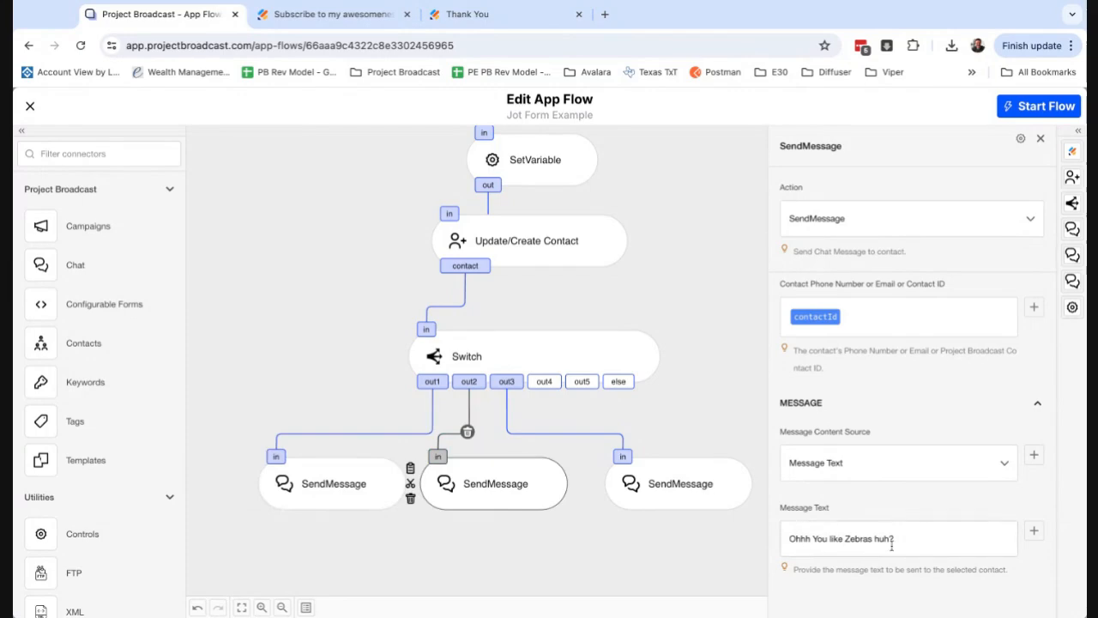
left_click(703, 497)
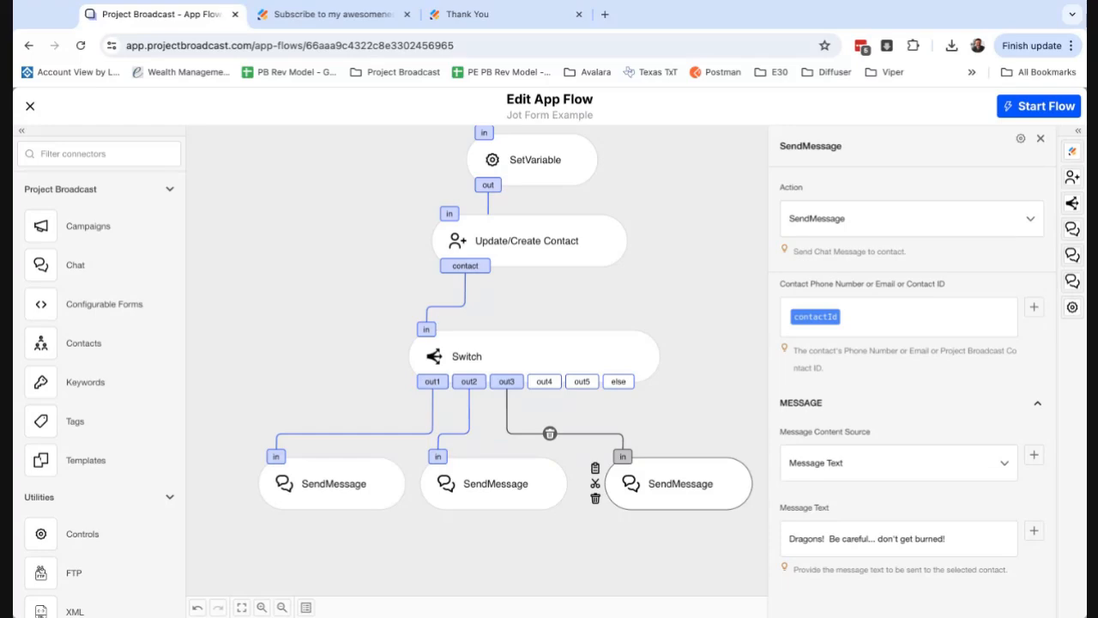
Enter "Filled Out Interest Form on" as the Notes (to append) text of the Update/Create Contact component.
left_click(594, 263)
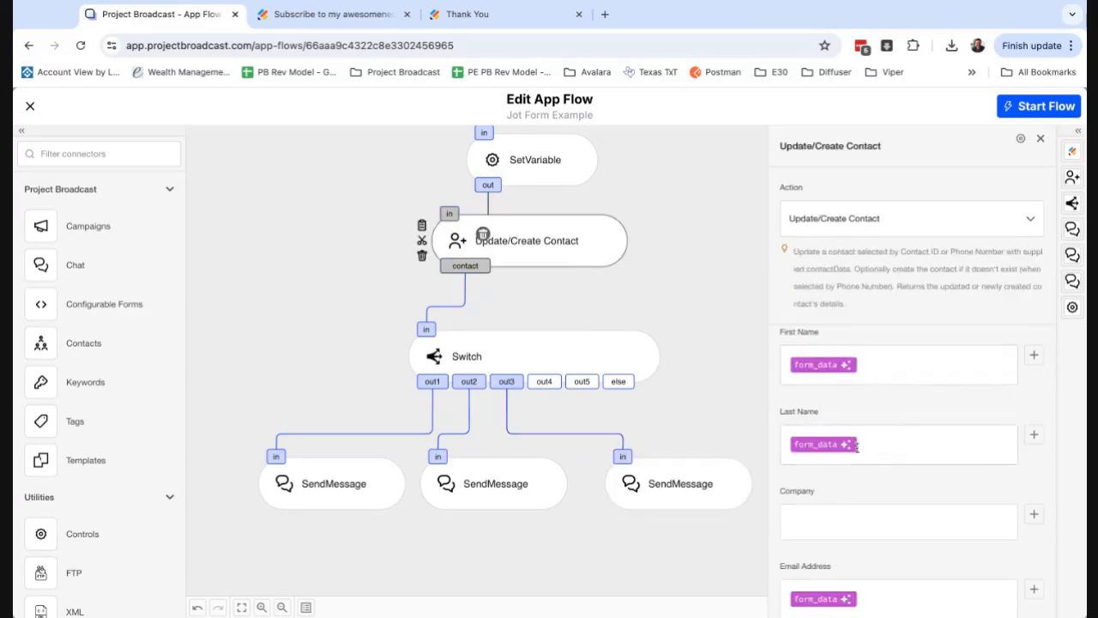
scroll(884, 447, "up", 3)
scroll(888, 444, "up", 1)
scroll(888, 443, "down", 3)
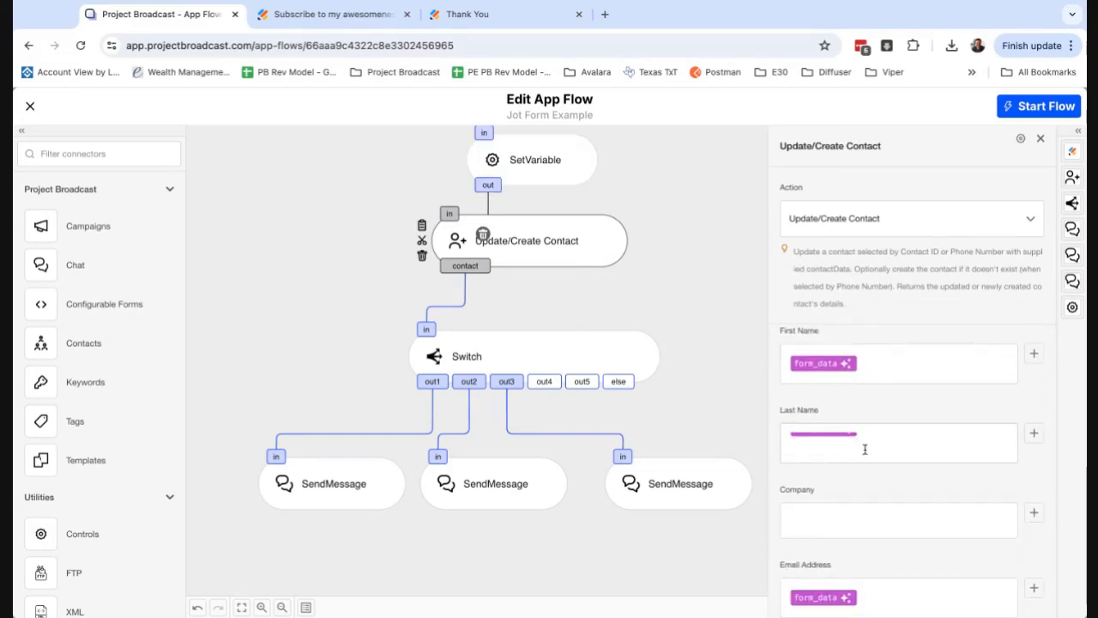
scroll(860, 515, "down", 2)
scroll(918, 526, "down", 5)
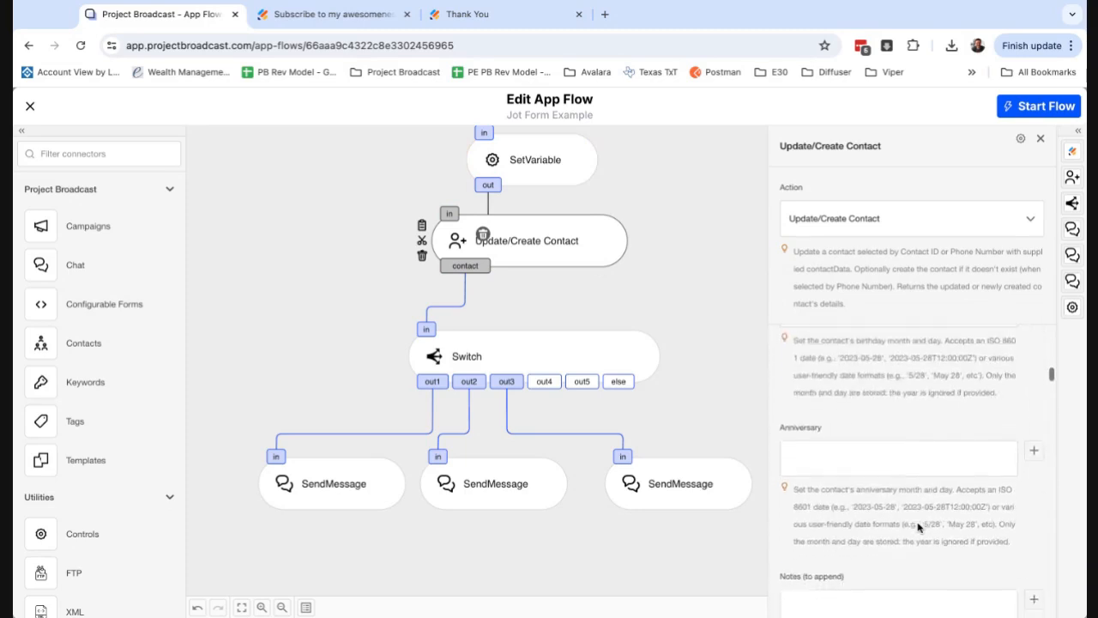
scroll(918, 527, "up", 1)
left_click(840, 411)
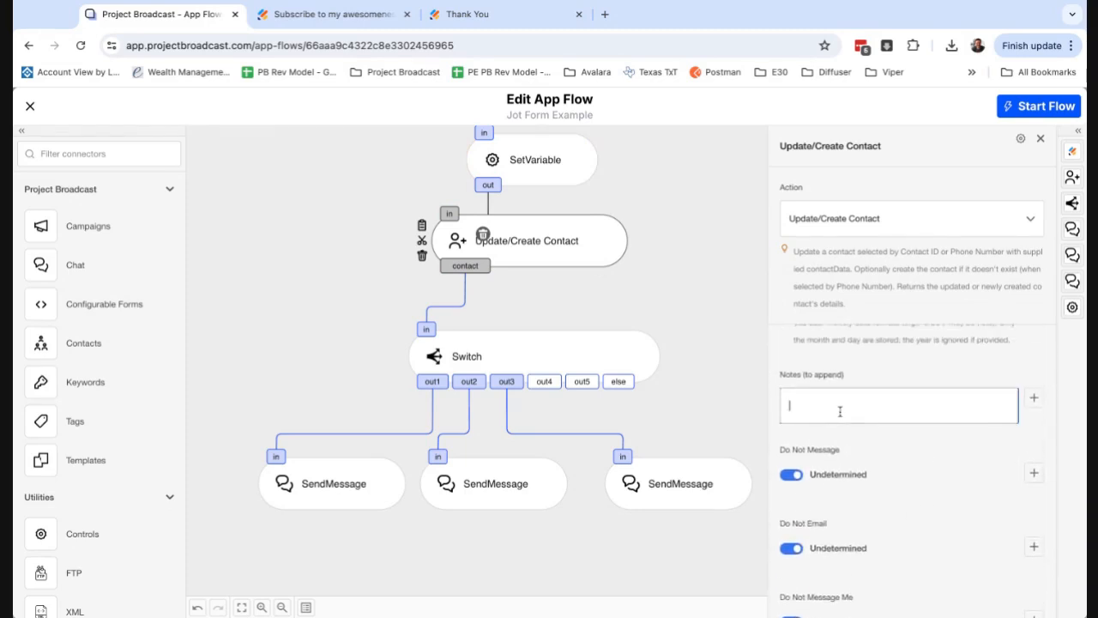
type("Filled OUt")
key("BackSpace")
key("BackSpace")
type("ut Interest Form on")
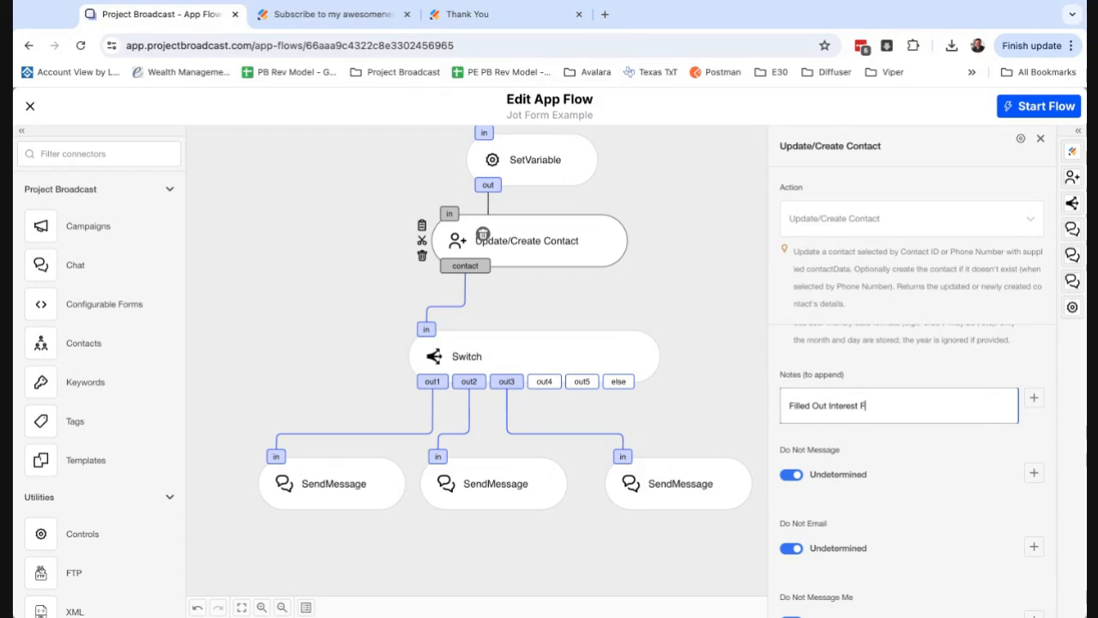
Append the Timestamp (Unix) flow variable to the end of the Notes (to append) text.
left_click(1035, 398)
left_click(536, 290)
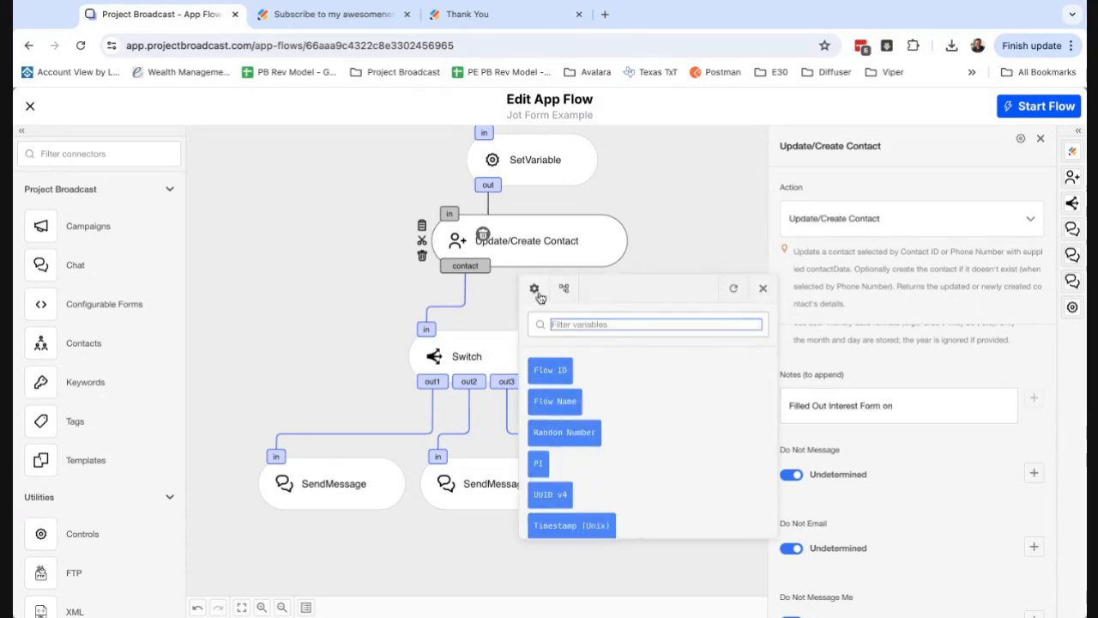
left_click(588, 525)
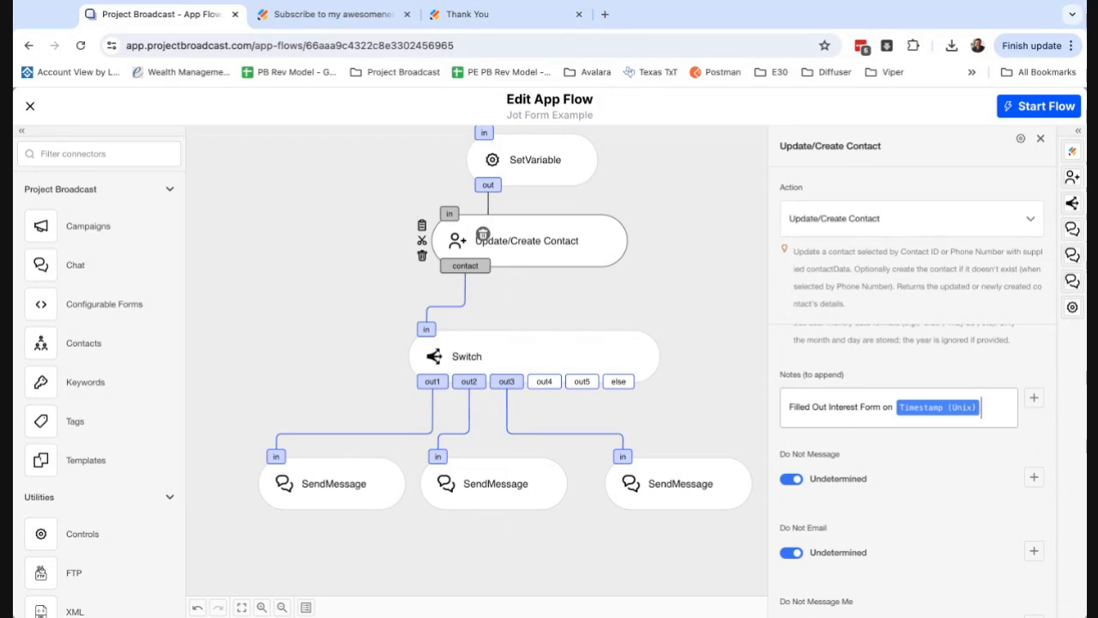
scroll(914, 463, "up", 3)
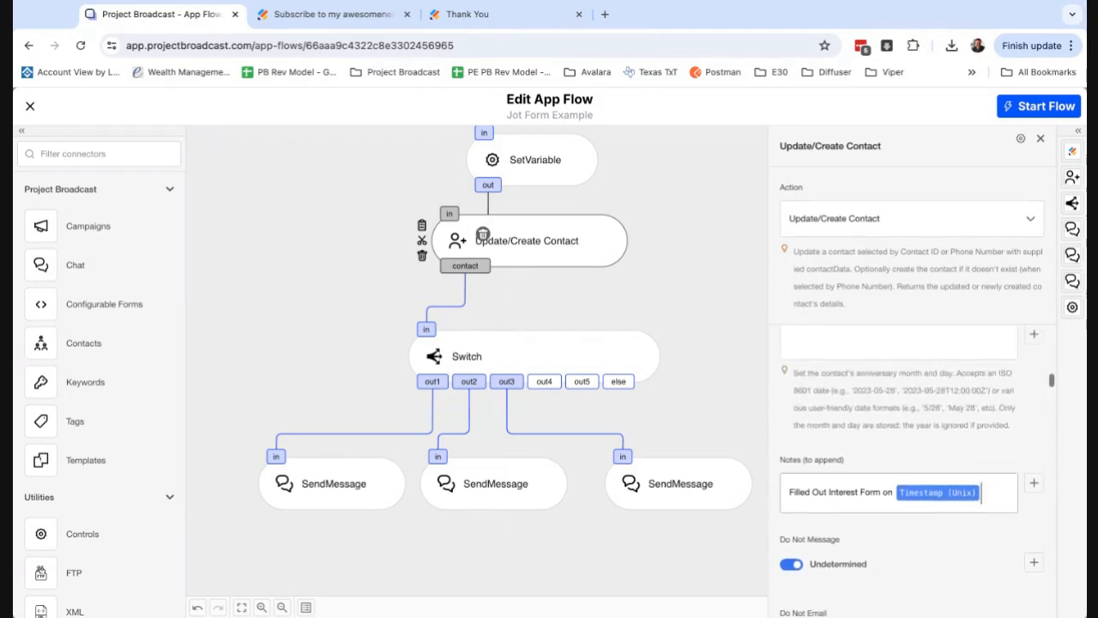
Insert the form_data variable from SetVariable into the Tags to Add field of the Update/Create Contact component.
scroll(914, 472, "up", 1)
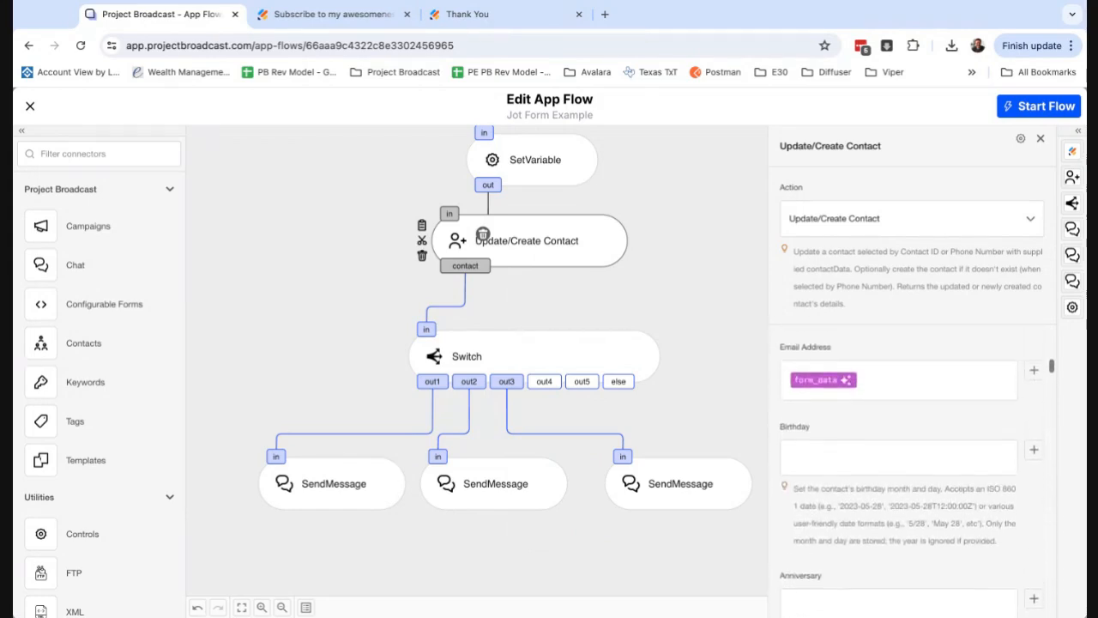
scroll(914, 472, "down", 4)
scroll(850, 459, "down", 3)
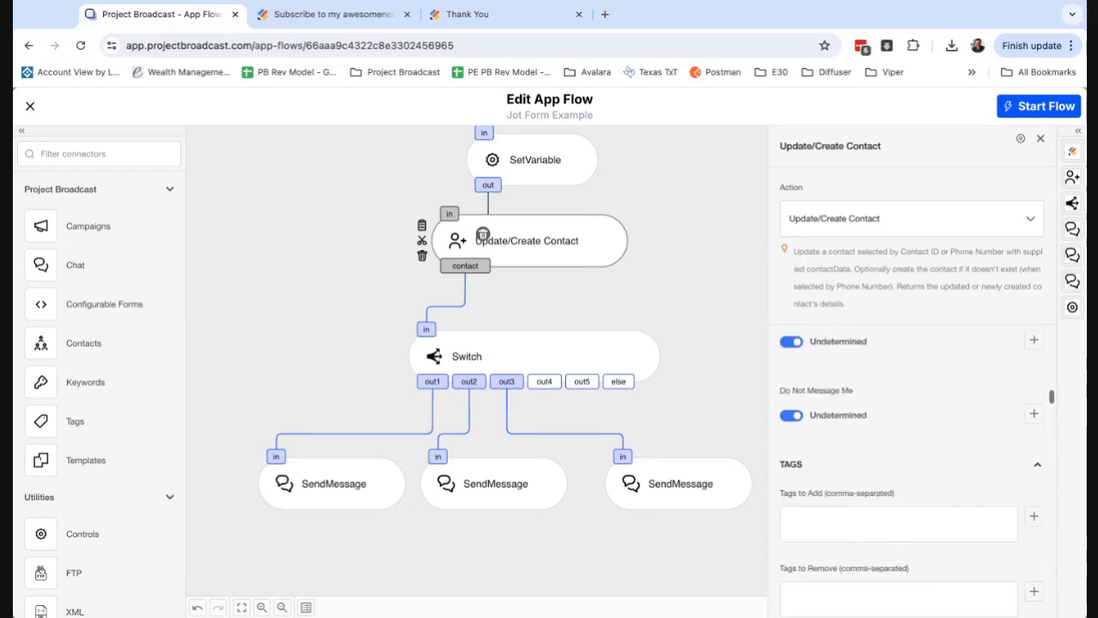
left_click(850, 459)
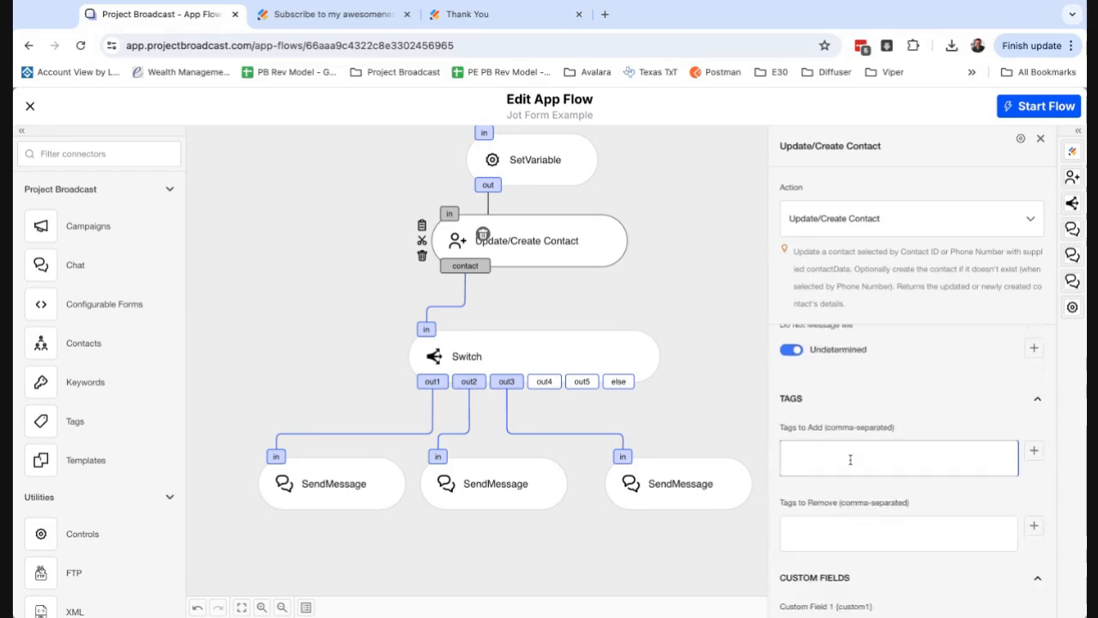
left_click(1034, 441)
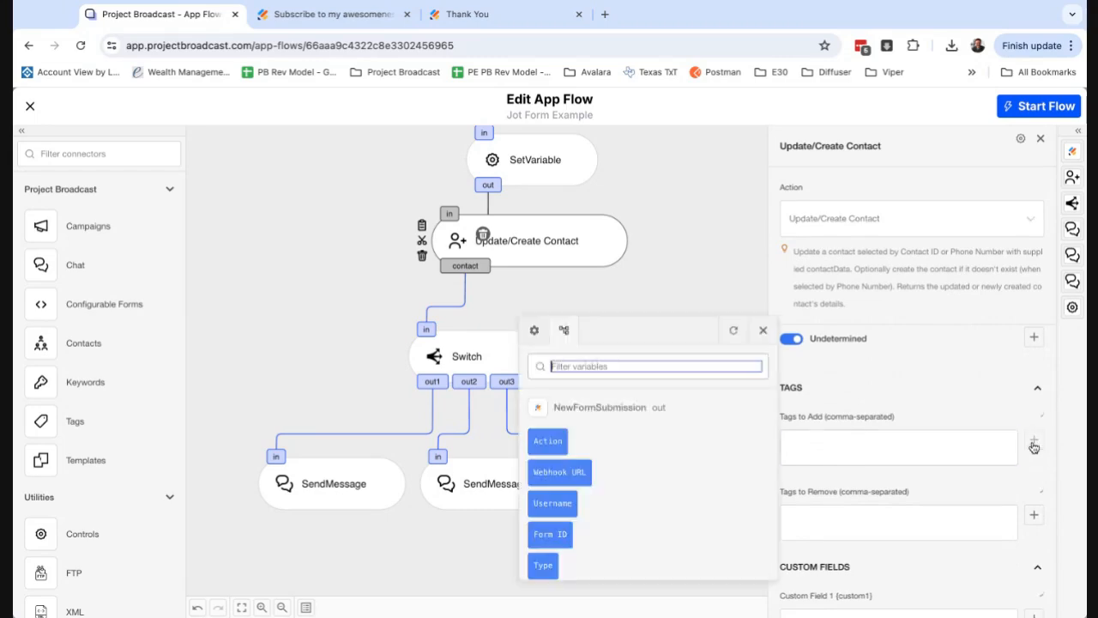
scroll(648, 439, "down", 4)
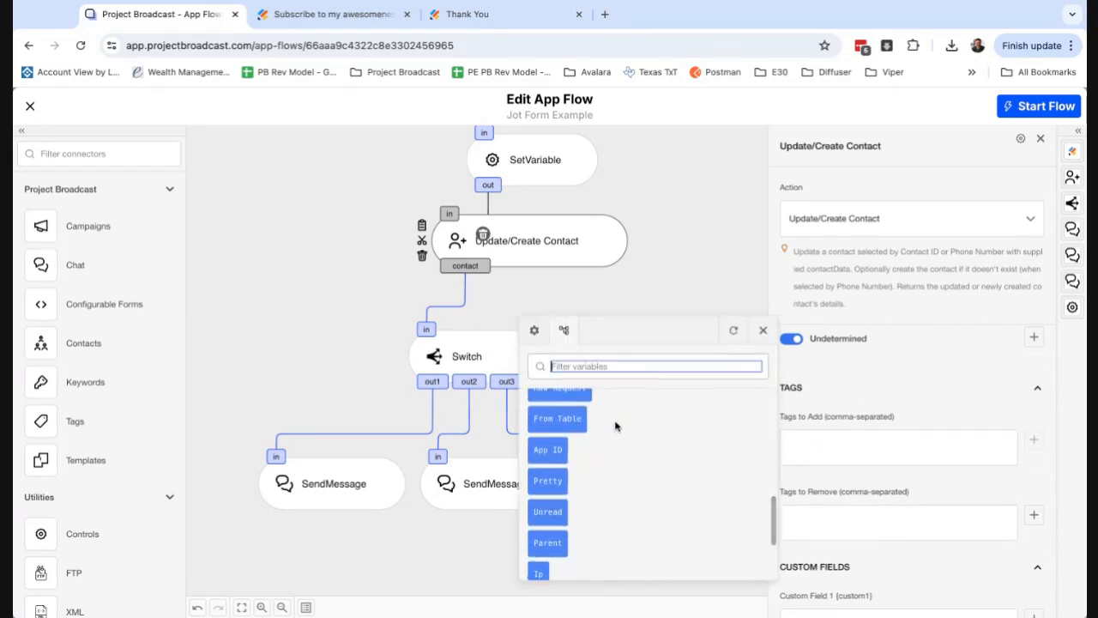
type("form")
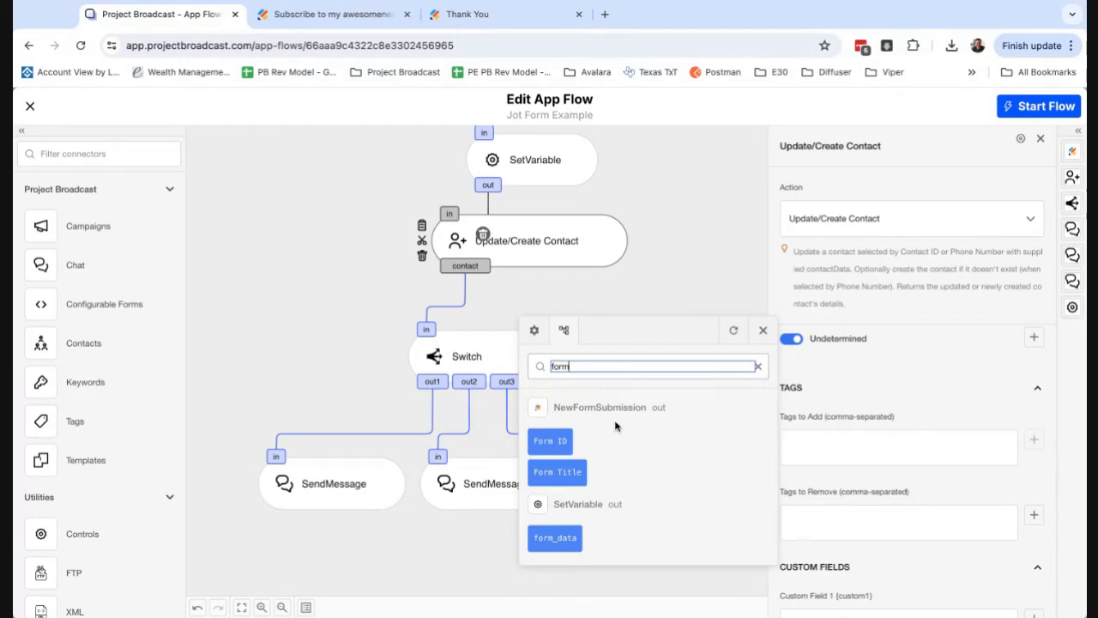
left_click(564, 547)
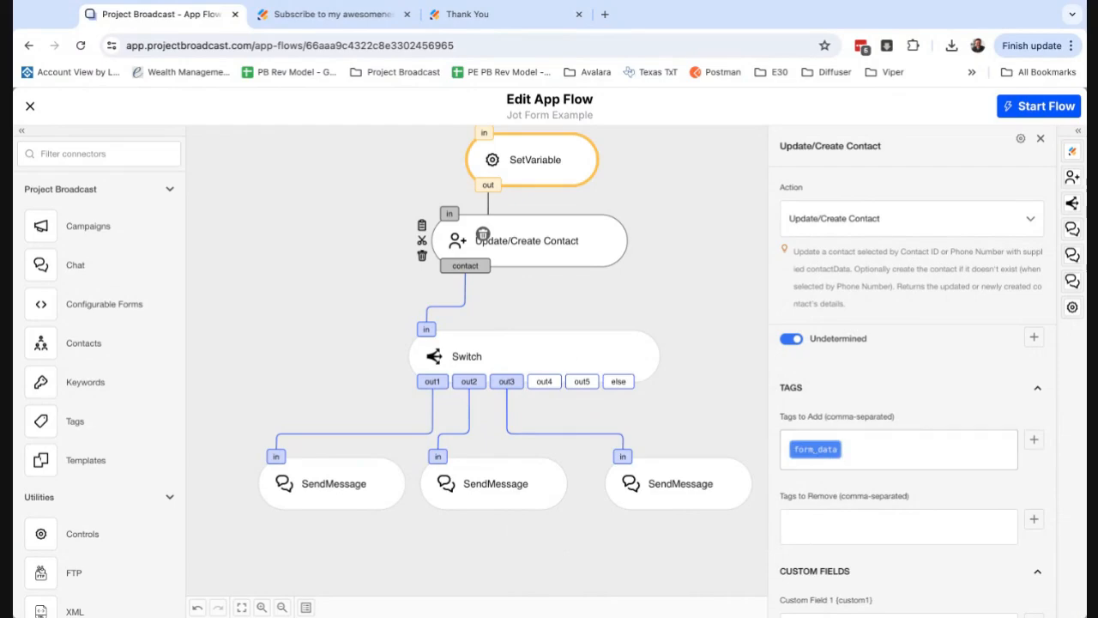
Open the modifier editor for the form_data tag variable, paste the sample submission JSON as test input and locate the interest question's key.
left_click(815, 449)
left_click(790, 352)
key("super+v")
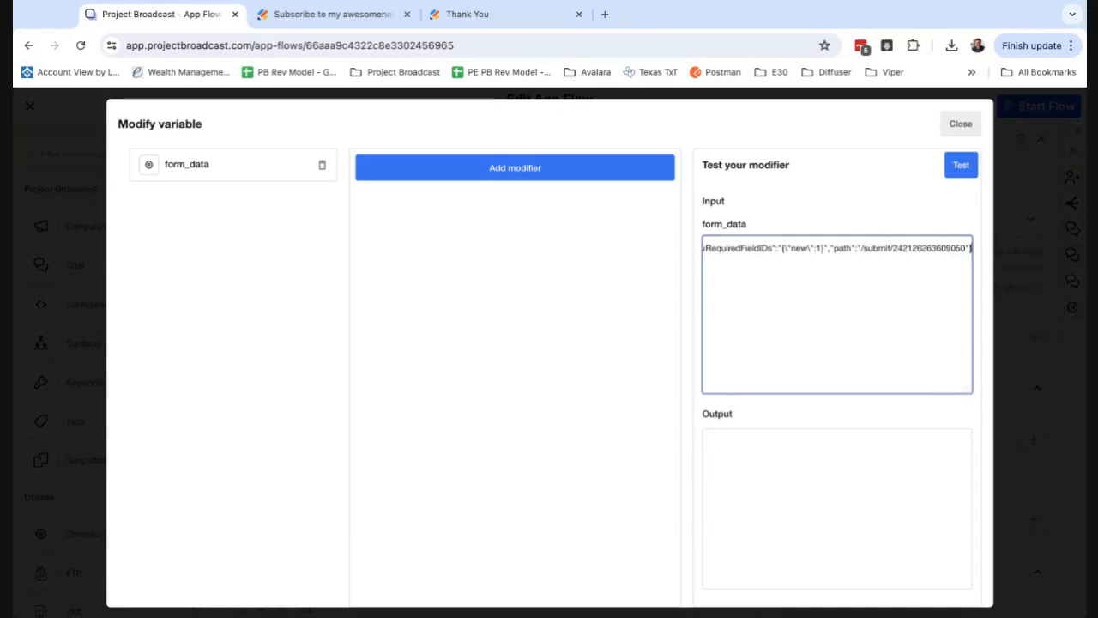
scroll(808, 274, "left", 10)
scroll(807, 274, "left", 10)
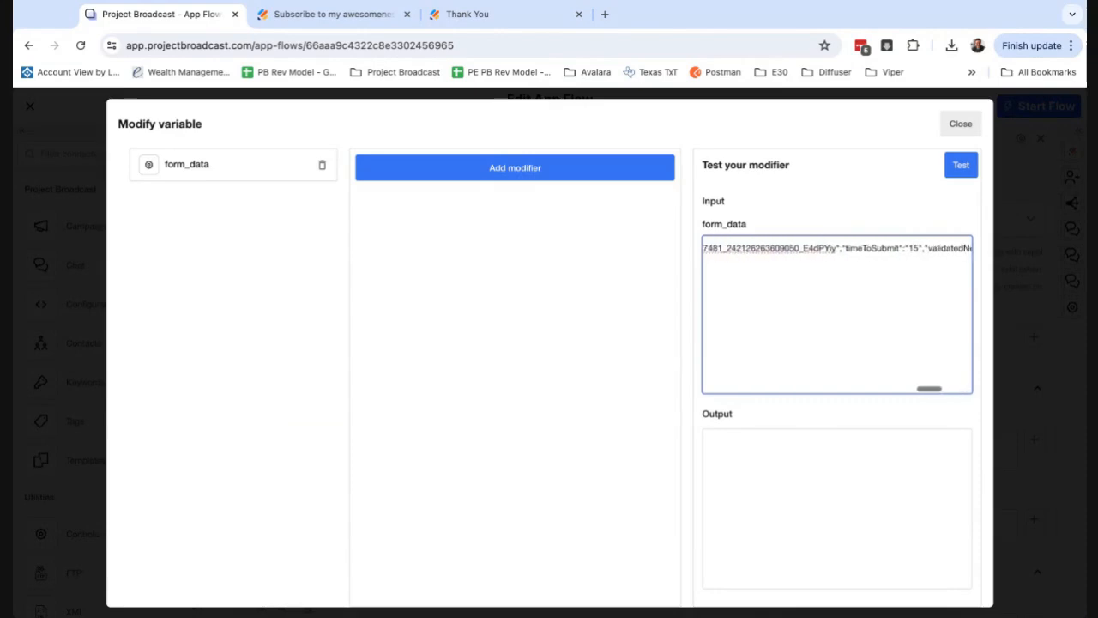
scroll(807, 273, "left", 3)
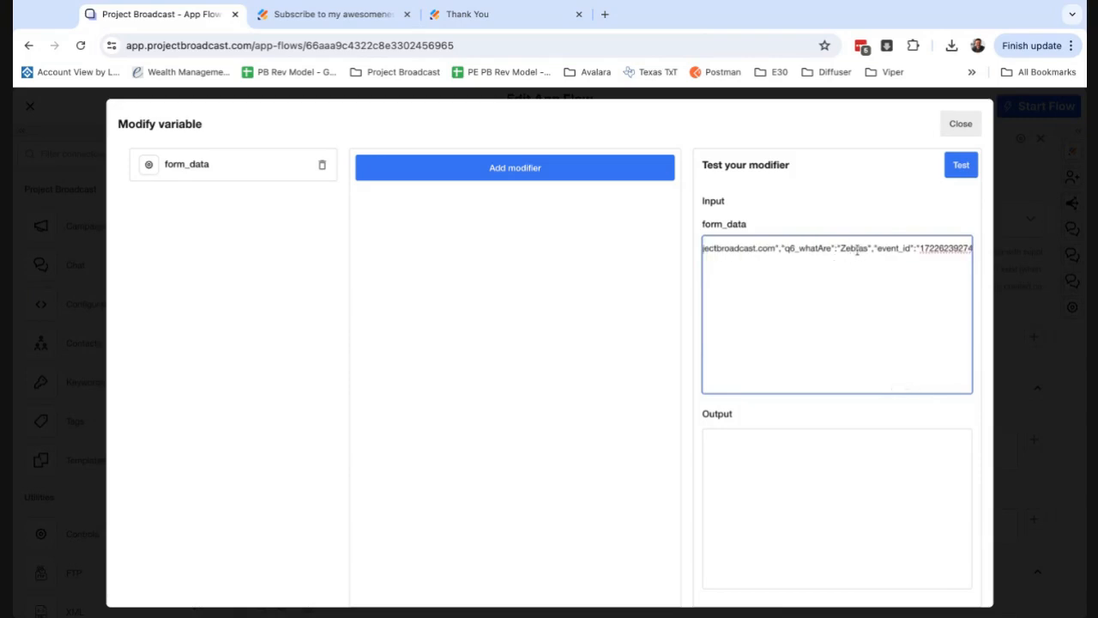
double_click(808, 248)
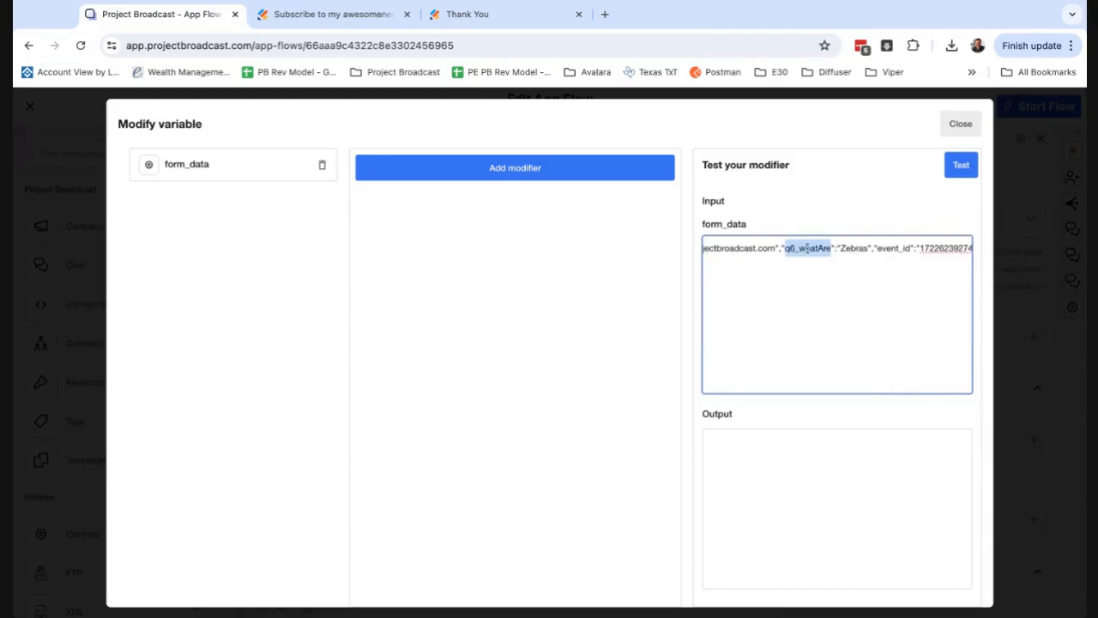
Add a JSON Path modifier to form_data with the path q6_whatAre.
left_click(566, 172)
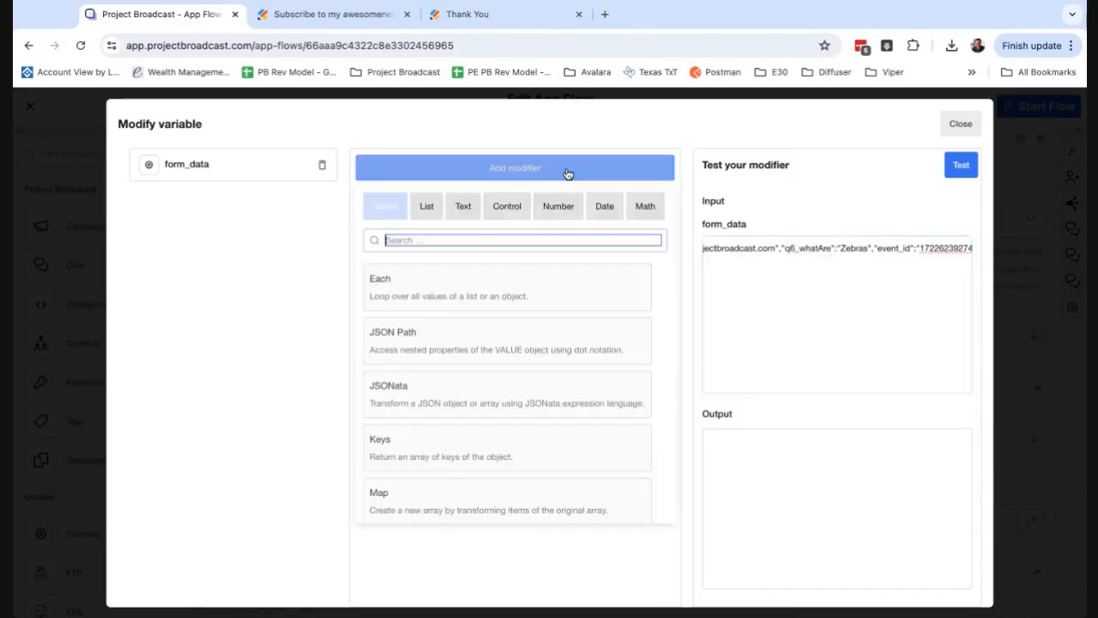
left_click(431, 344)
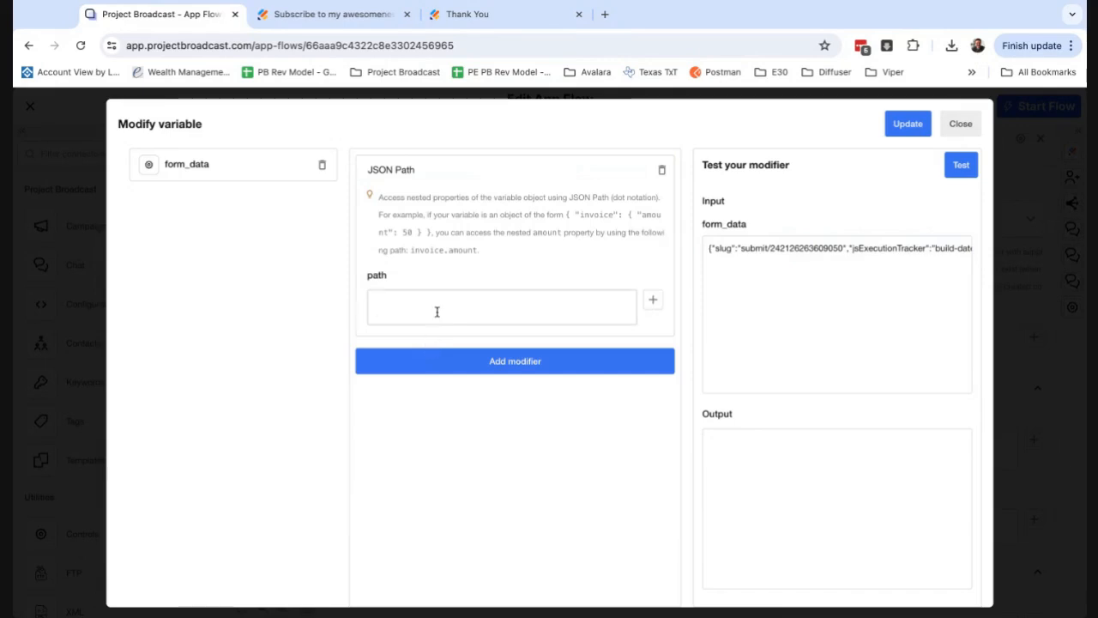
type("q")
type("6_")
type("wahtI")
key("BackSpace")
key("BackSpace")
key("BackSpace")
key("BackSpace")
type("har")
type("Are")
Test the JSON Path modifier against the sample submission and apply it to the Tags to Add variable.
scroll(876, 282, "right", 1)
scroll(876, 282, "right", 10)
scroll(837, 318, "right", 5)
scroll(838, 318, "right", 3)
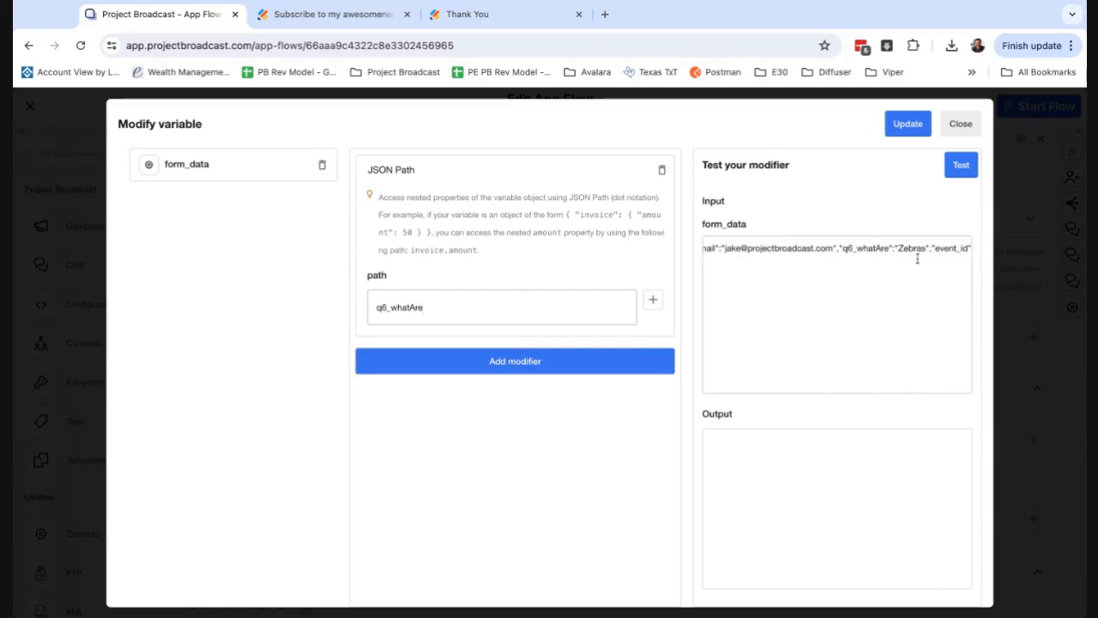
left_click(969, 178)
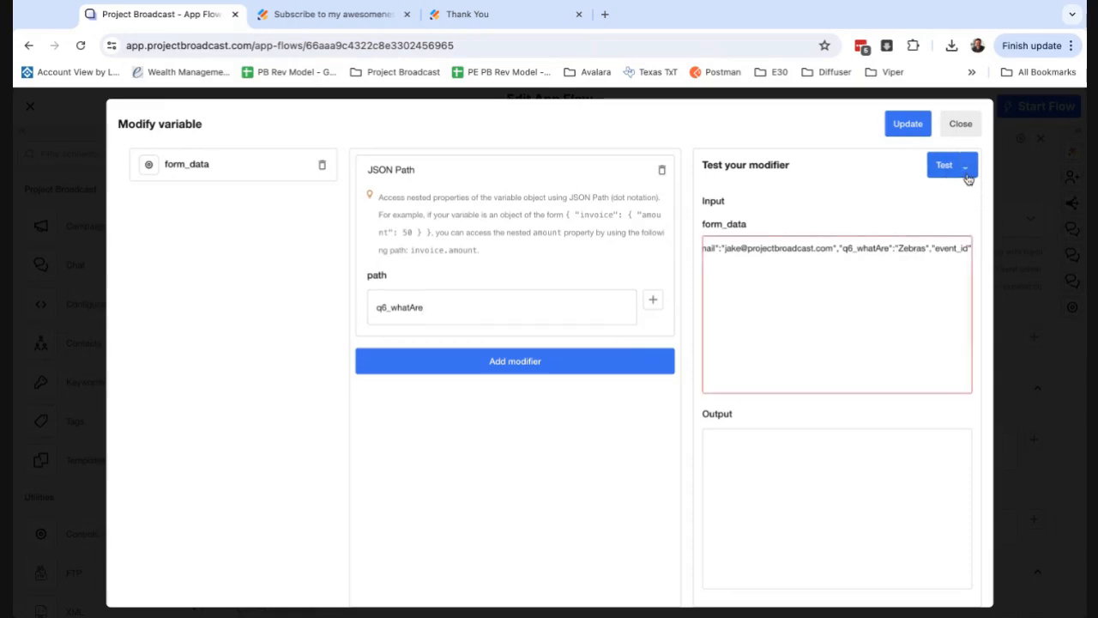
left_click(910, 127)
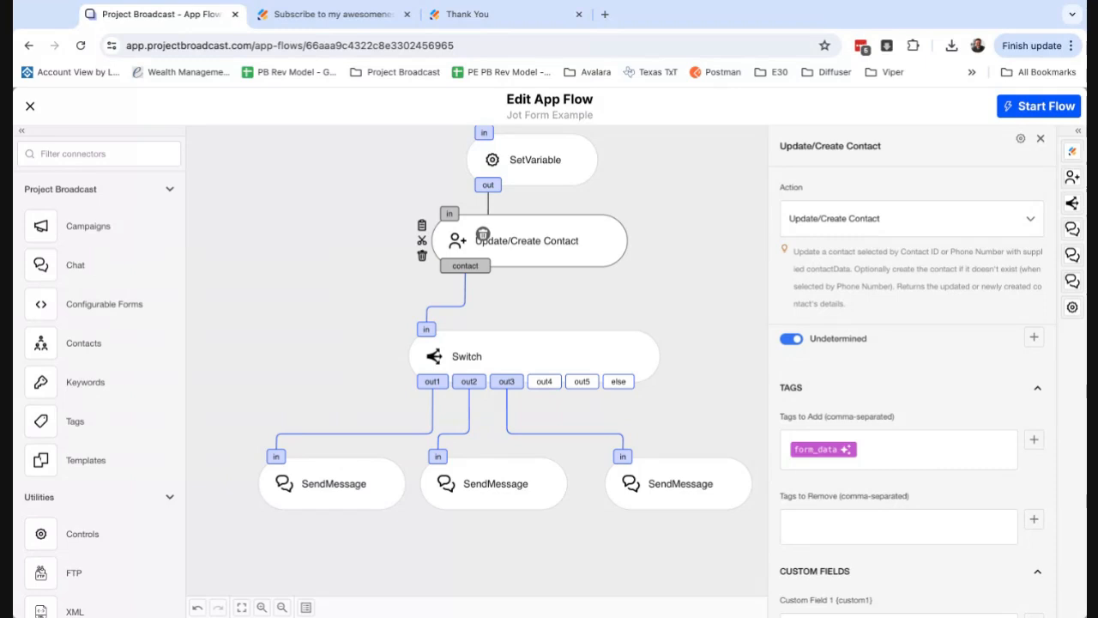
Check the answer options of the "What are you interested in??" question in the Jotform builder, returning to the app flow.
left_click(286, 14)
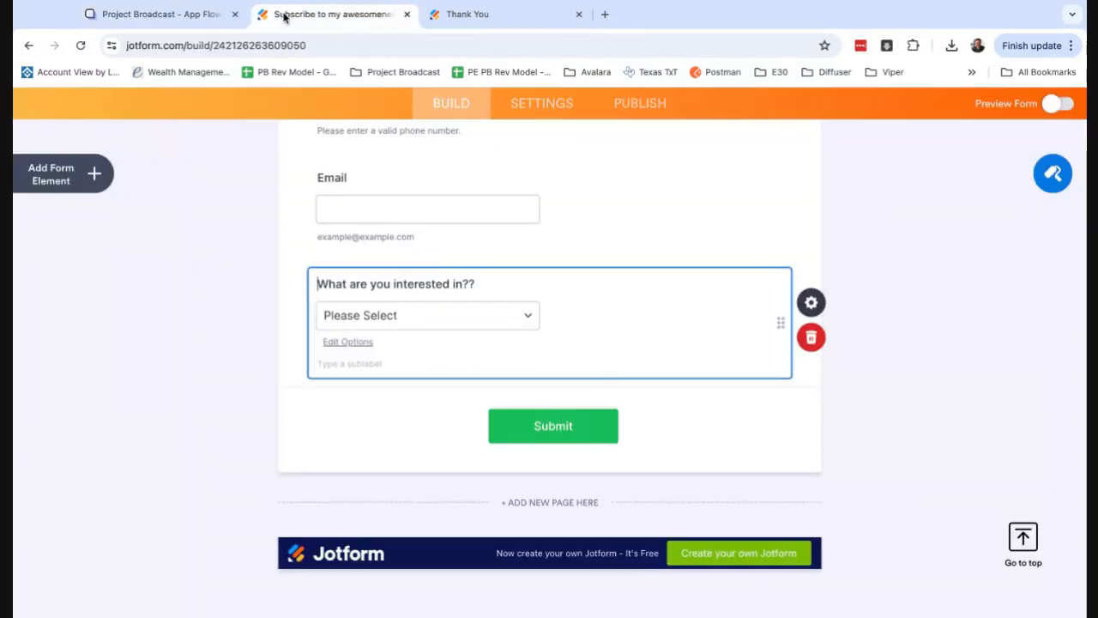
left_click(413, 321)
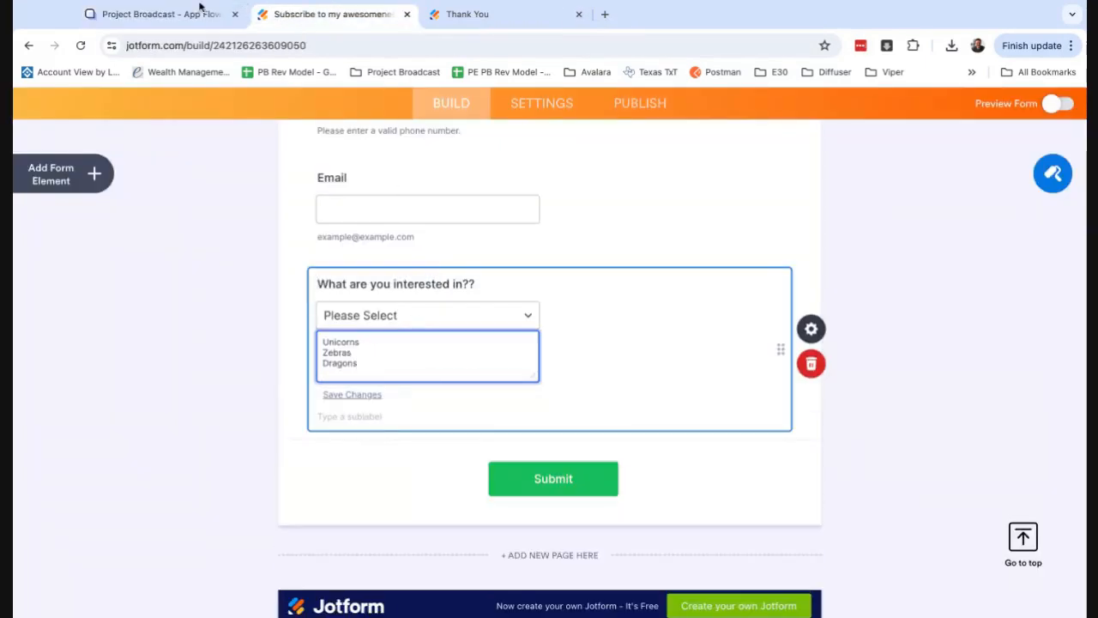
left_click(243, 4)
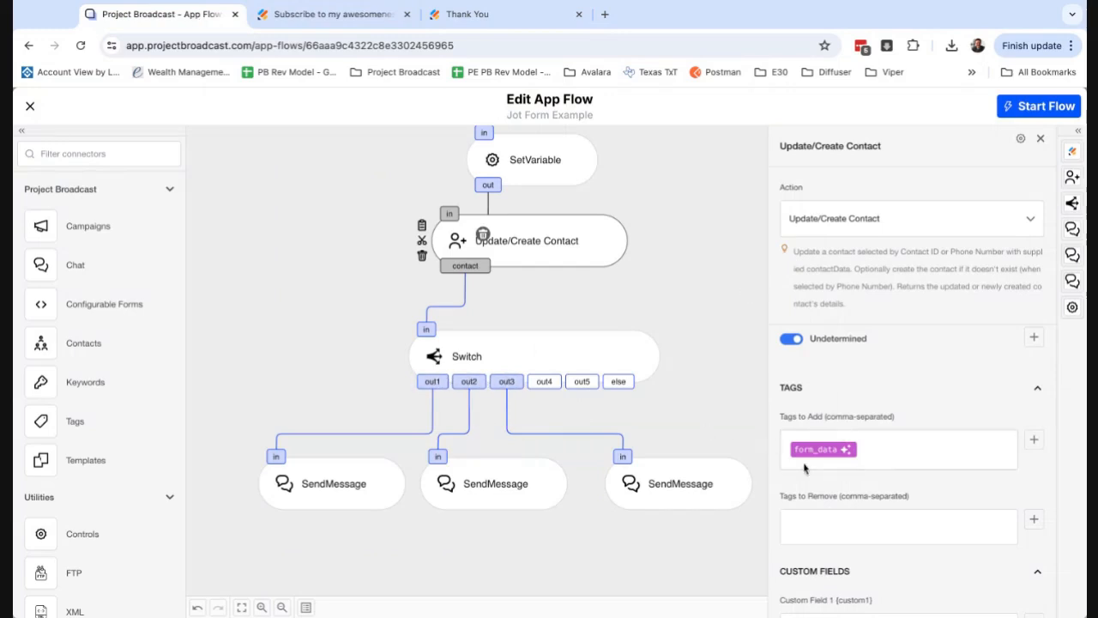
Start the Jot Form Example flow and clear its log entries.
scroll(887, 478, "down", 1)
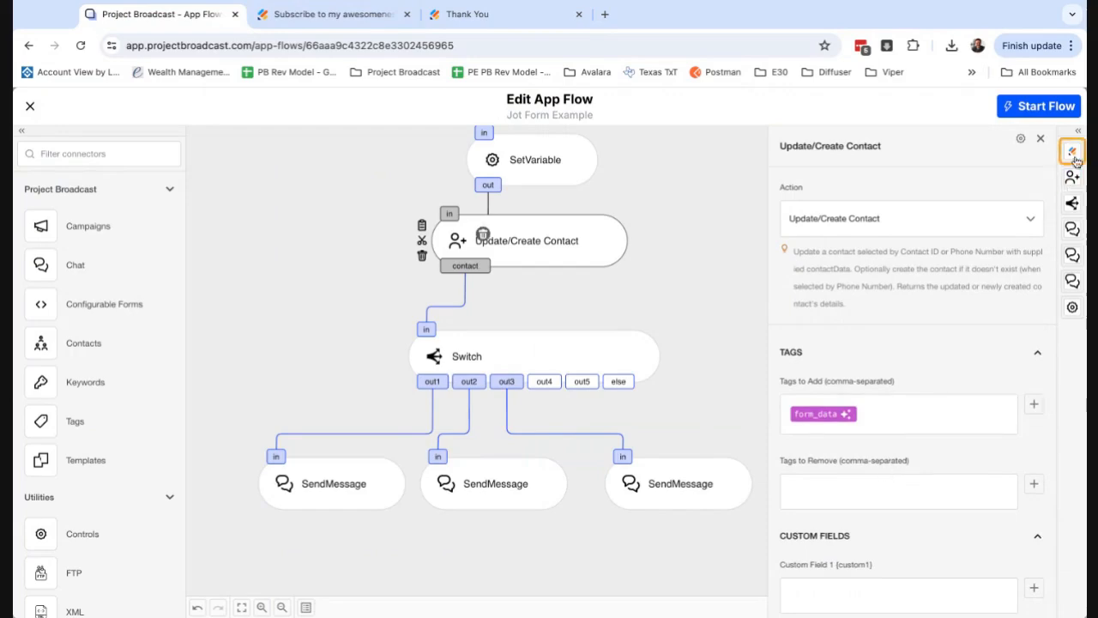
left_click(1052, 109)
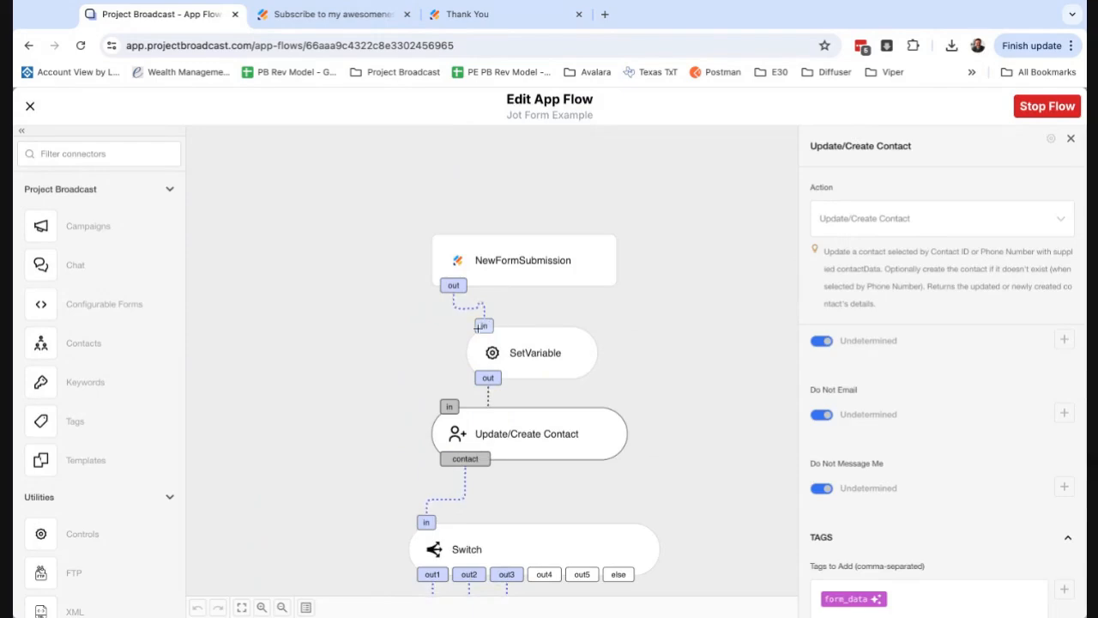
left_click(306, 607)
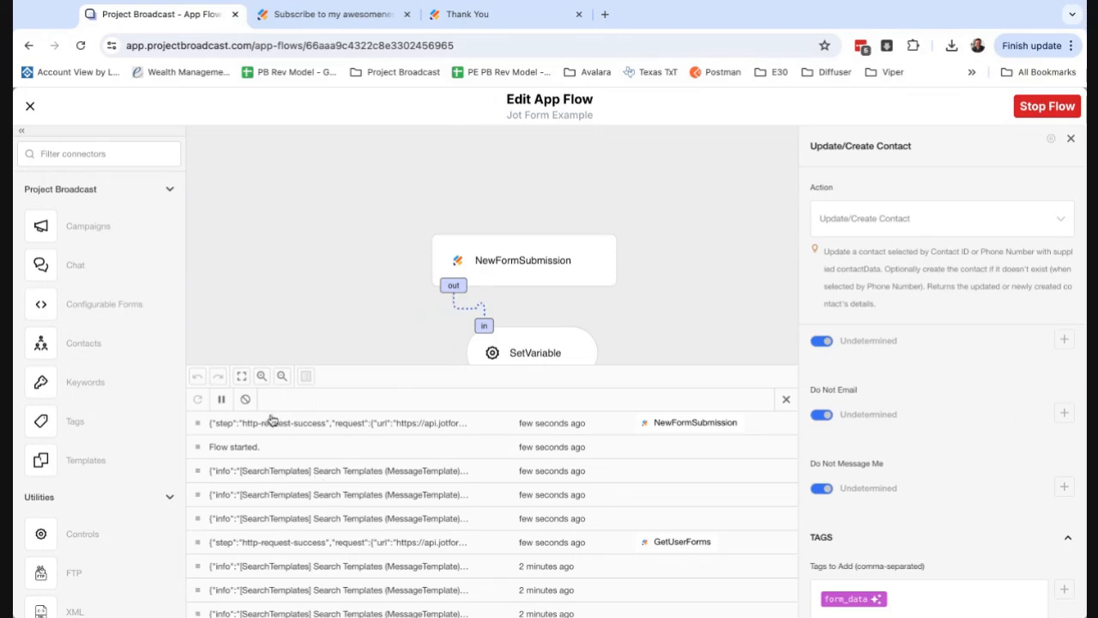
left_click(246, 401)
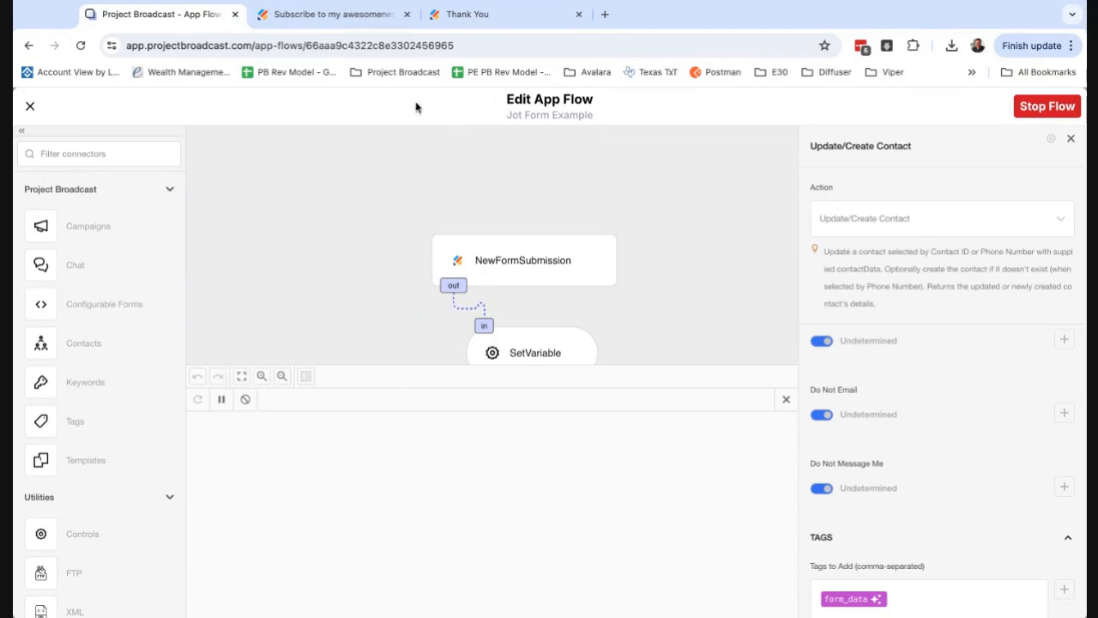
Reload the public Jotform submission page and enter the contact's first name, last name and phone number.
left_click(483, 19)
left_click(460, 52)
key("Return")
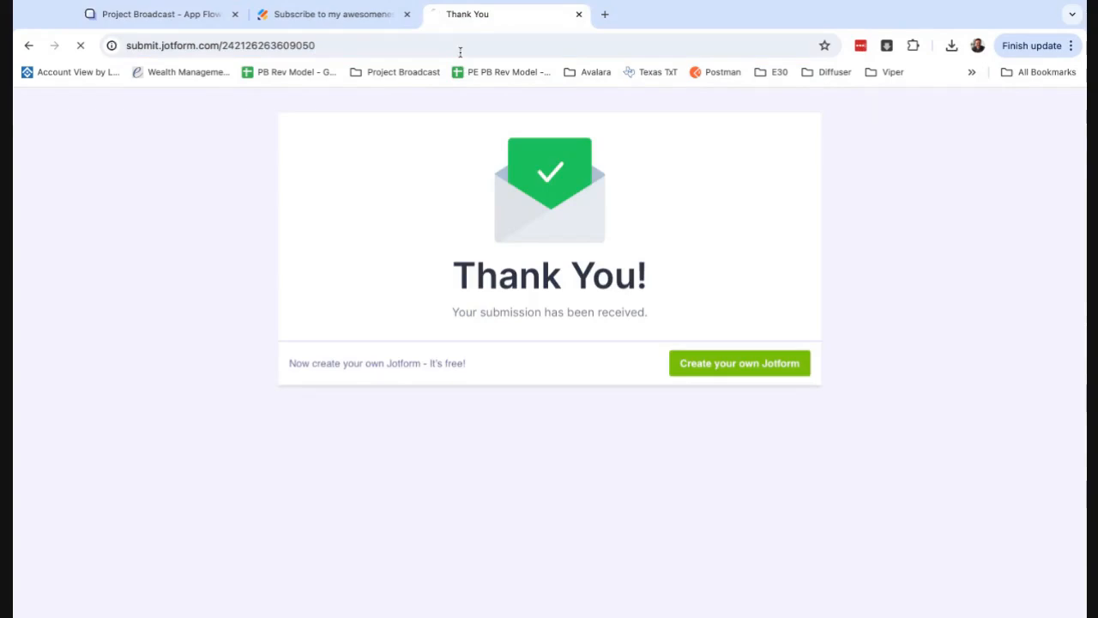
left_click(402, 415)
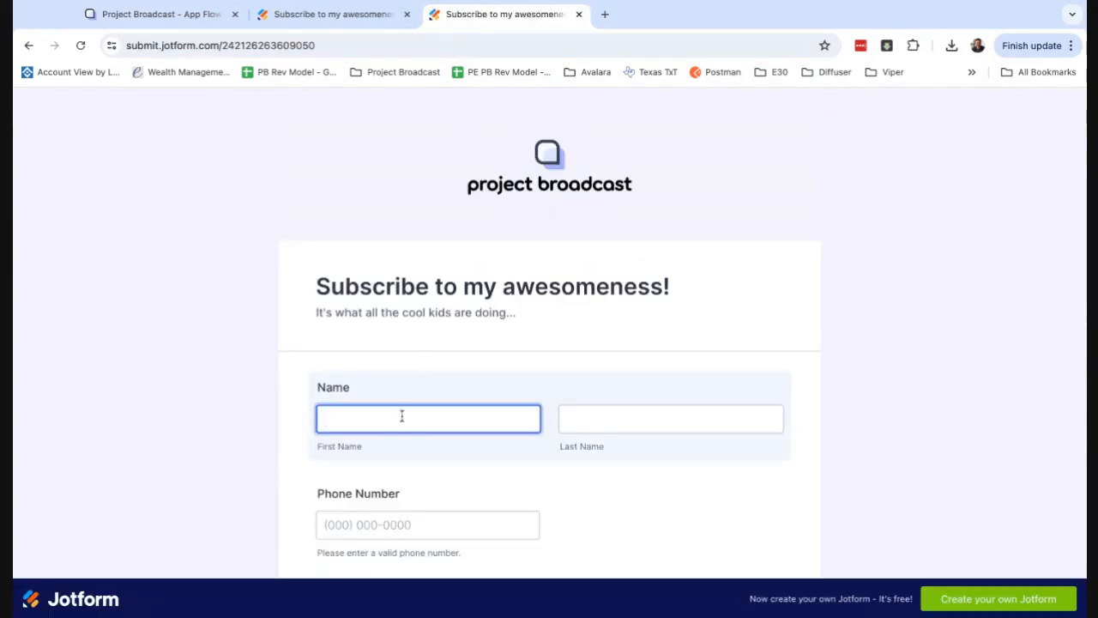
key("Tab")
key("Tab")
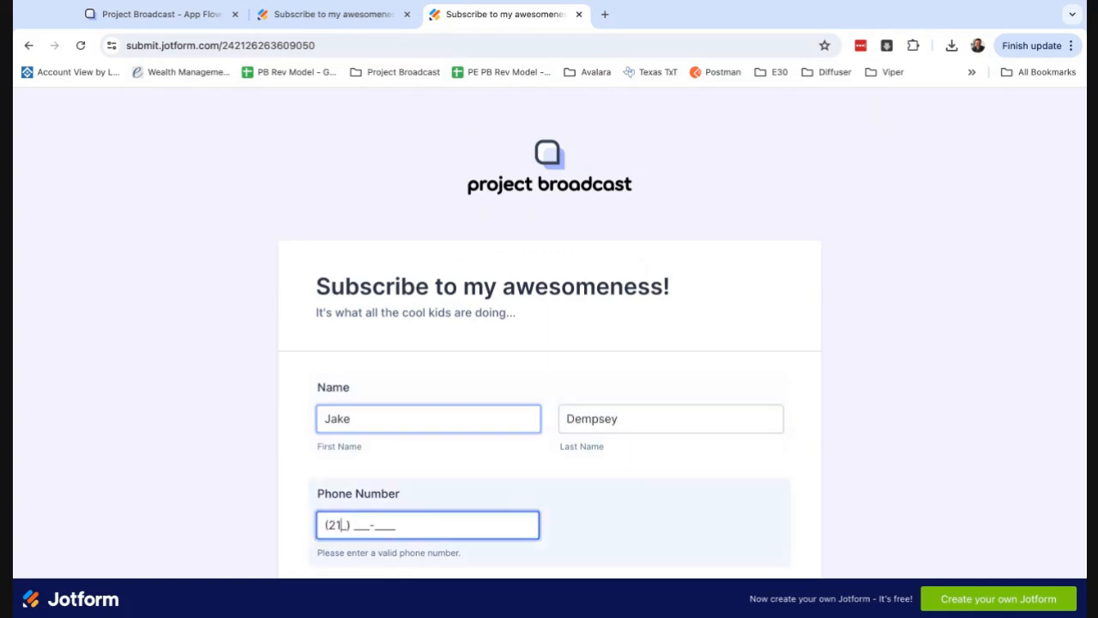
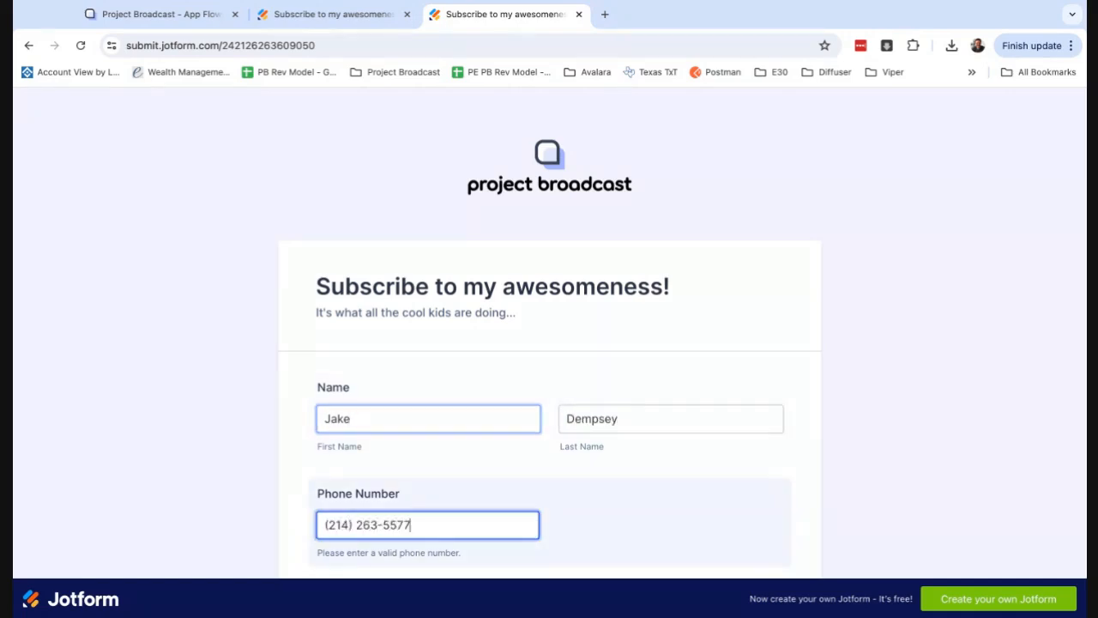
Enter the contact's e-mail address in the form.
key("Tab")
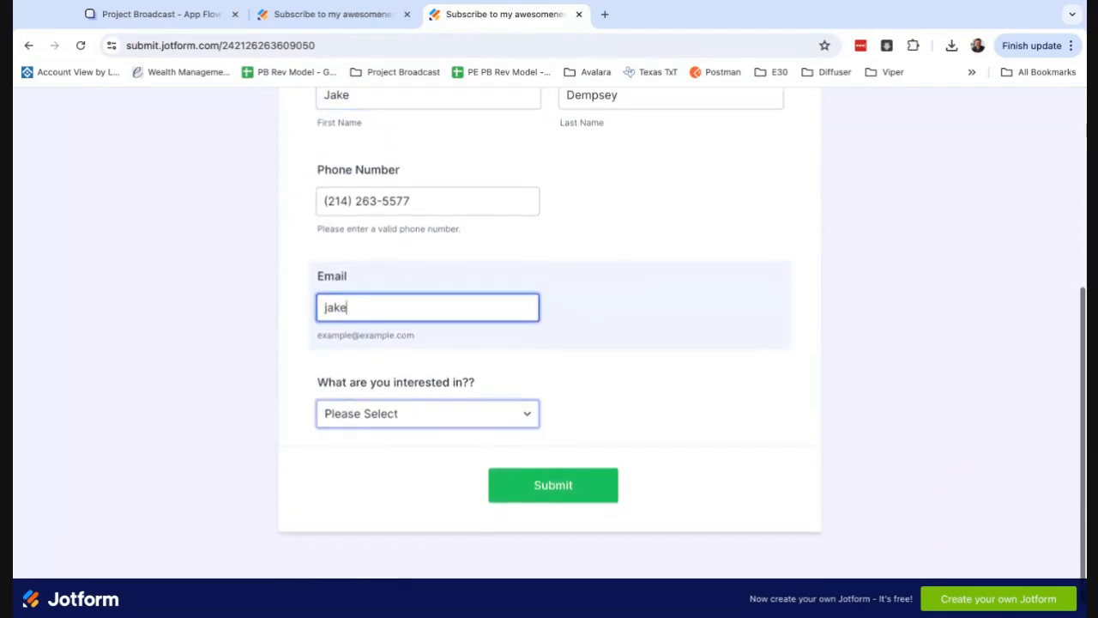
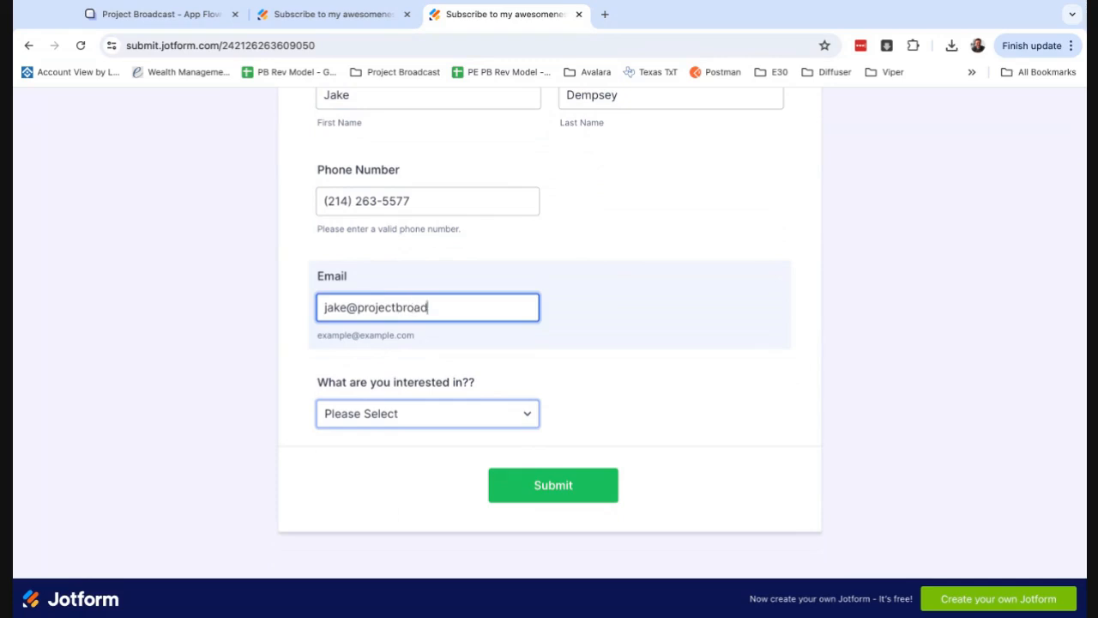
Choose Dragons as the interest and submit the form.
left_click(394, 497)
left_click(404, 418)
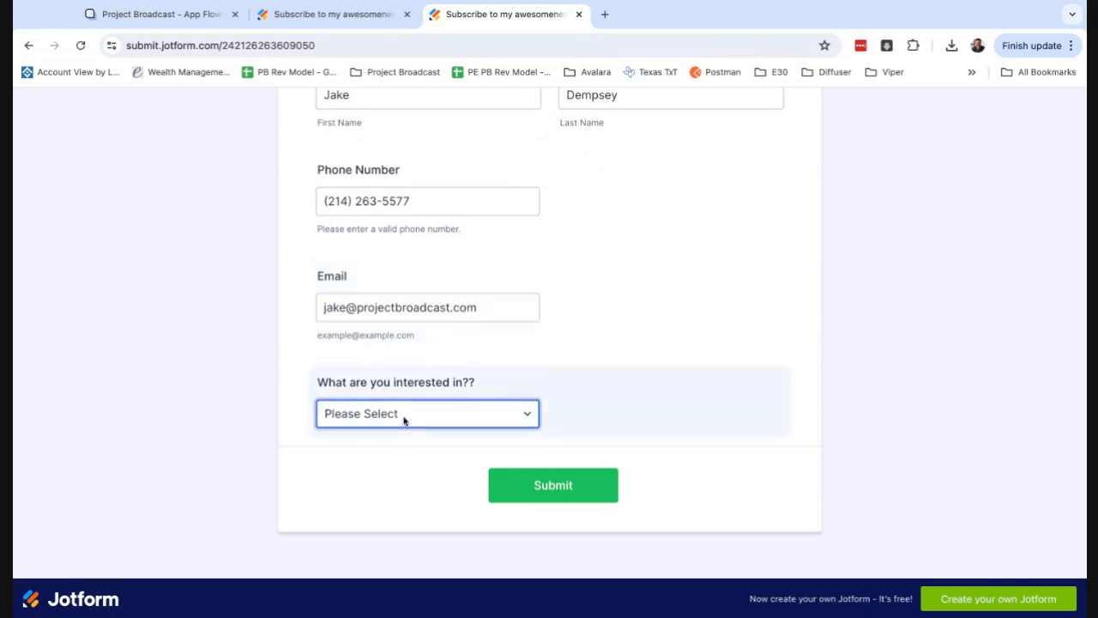
left_click(449, 471)
left_click(539, 488)
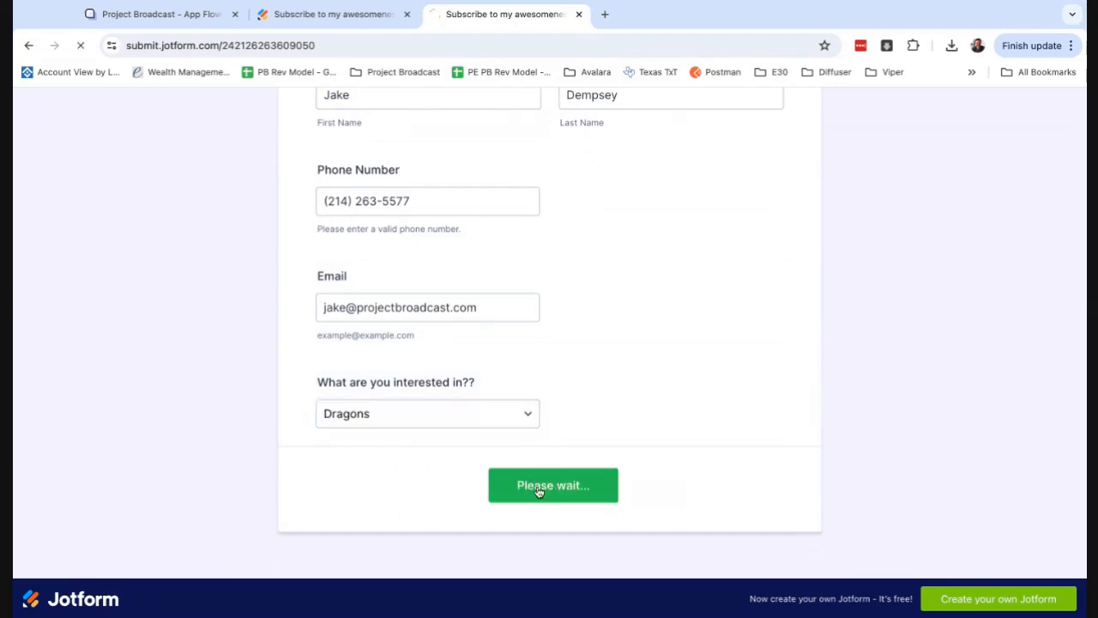
Return to the app flow's log and open the Update/Create Contact output entry to examine the contact's notes and tags.
left_click(187, 16)
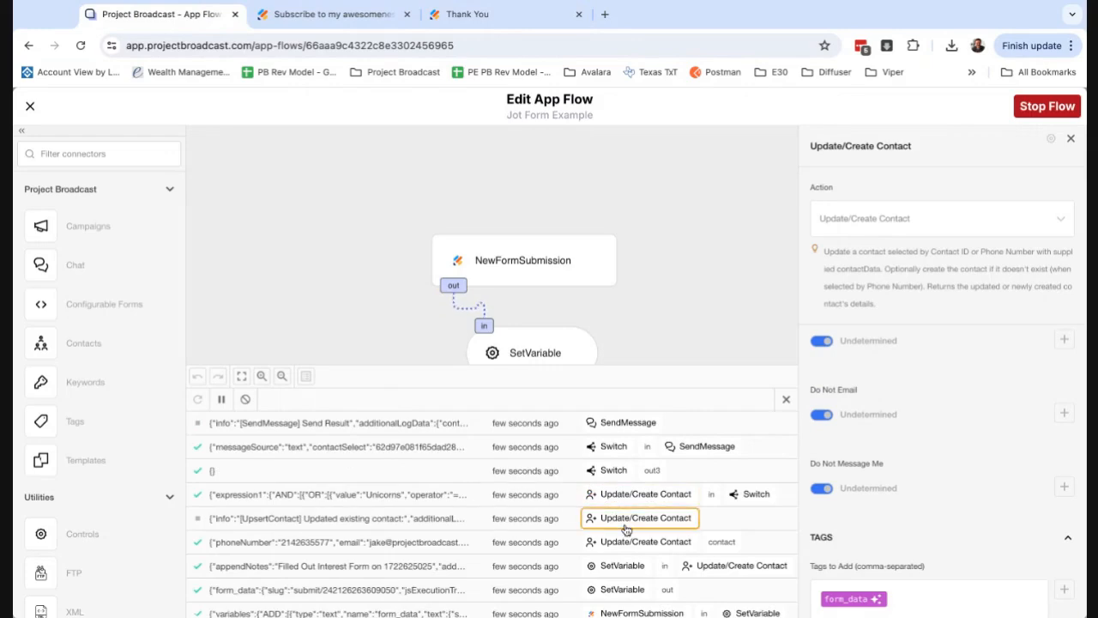
scroll(626, 531, "down", 2)
scroll(627, 530, "down", 2)
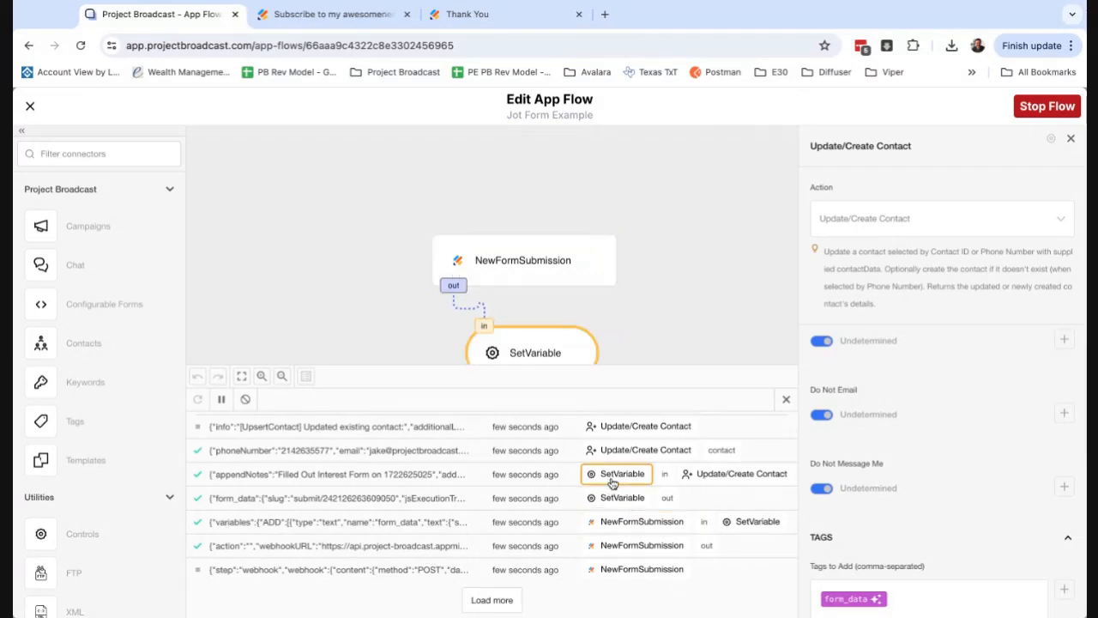
scroll(612, 483, "up", 1)
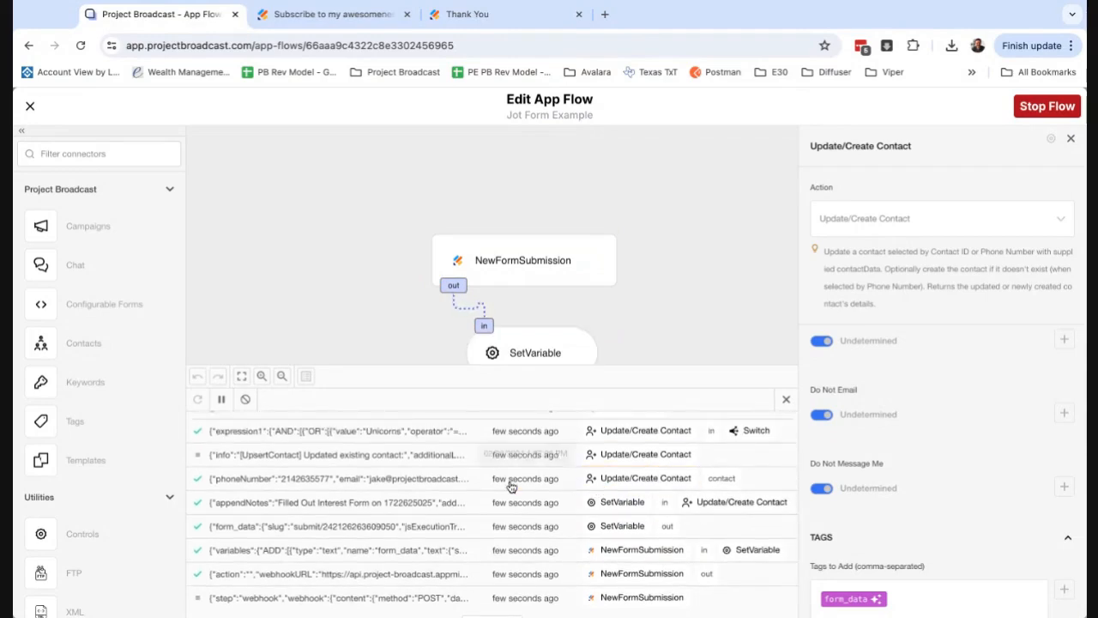
left_click(446, 484)
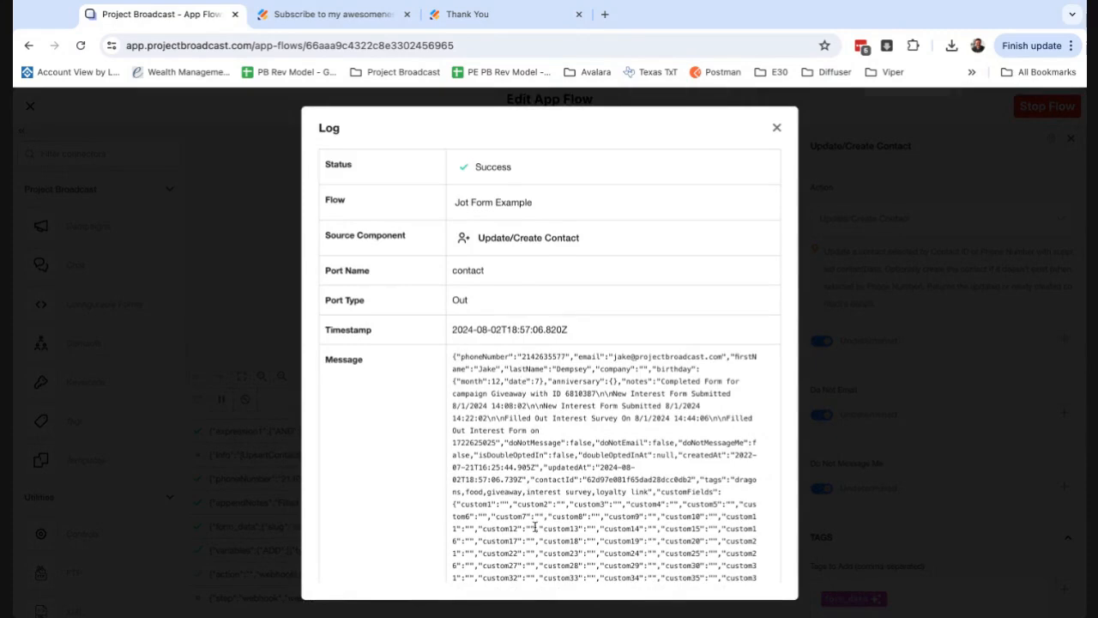
Check the contact's e-mail address and tags in the Update/Create Contact log entry, and open the SendMessage component's settings from the log.
double_click(546, 356)
double_click(635, 357)
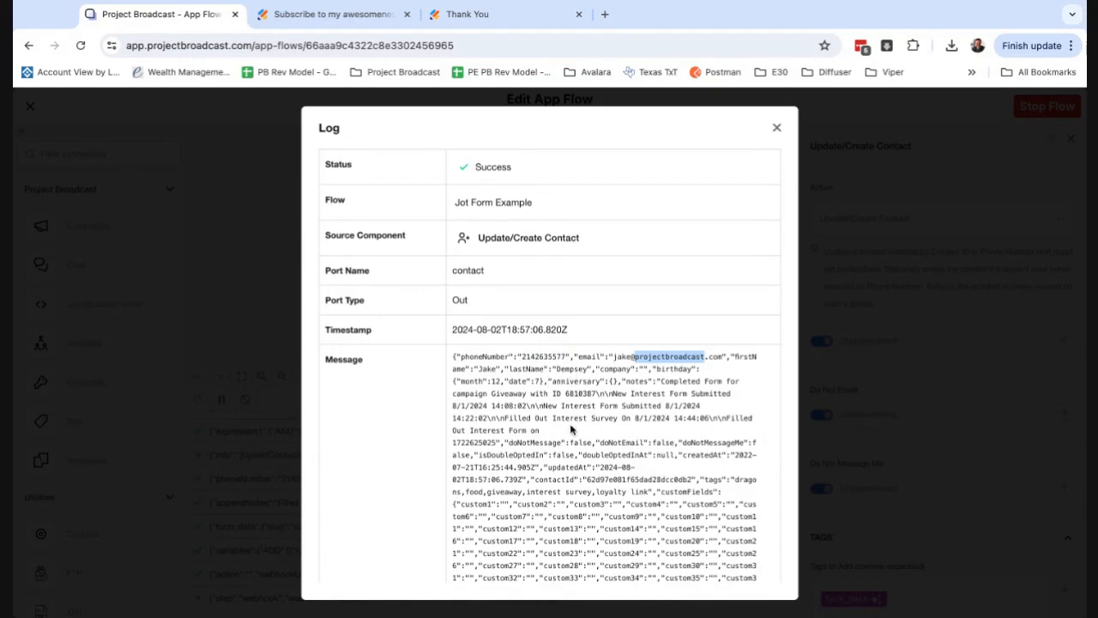
scroll(570, 429, "down", 2)
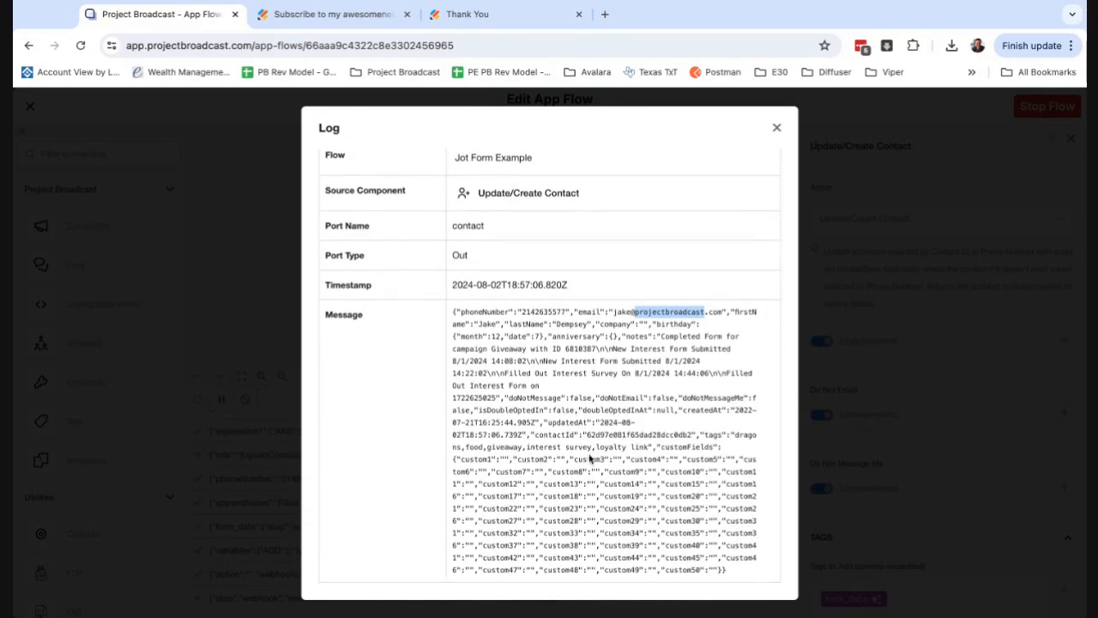
double_click(714, 435)
left_click_drag(736, 436, 488, 459)
double_click(735, 436)
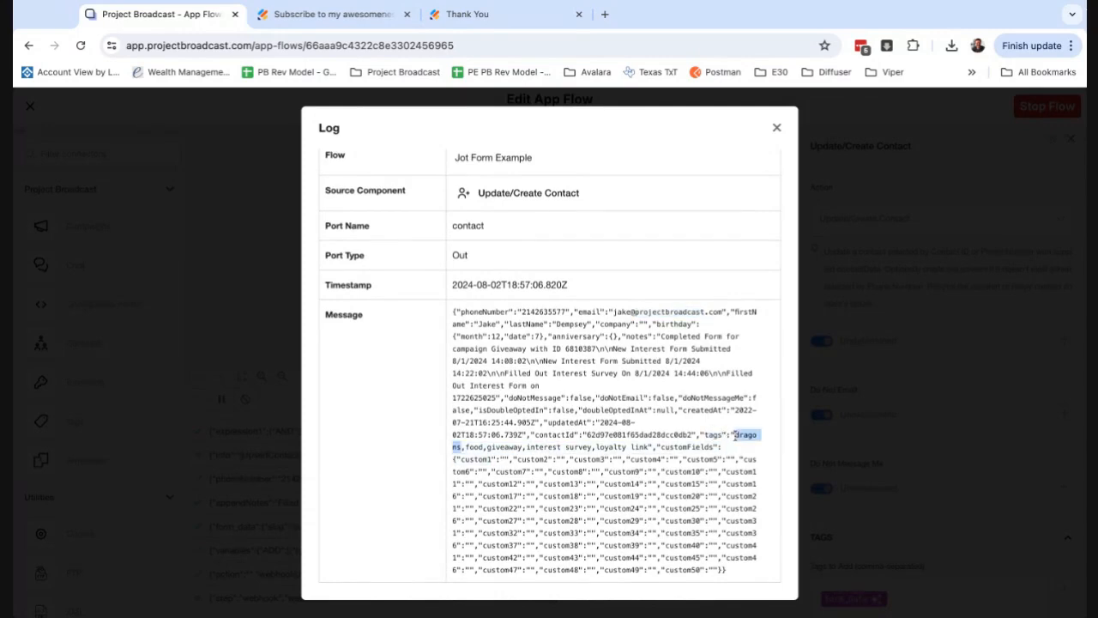
left_click(778, 129)
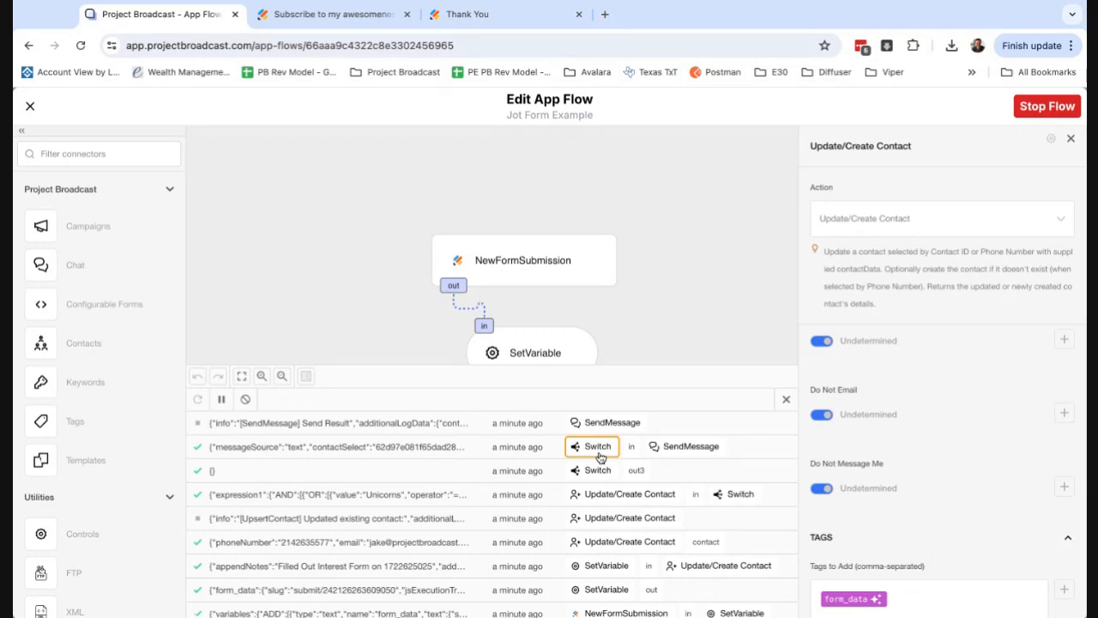
left_click(586, 429)
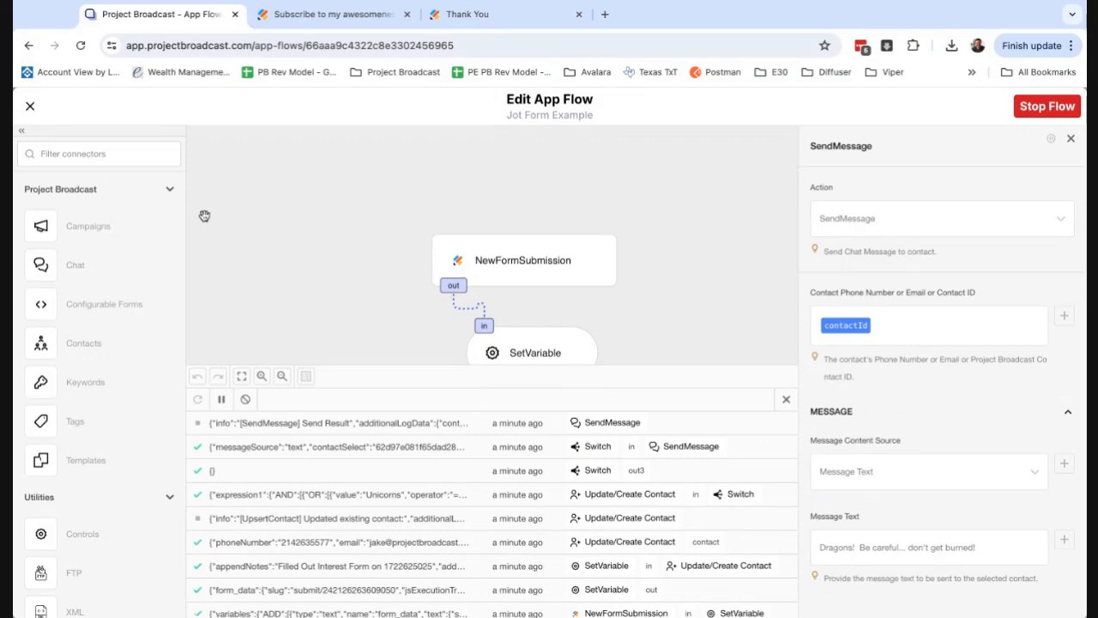
Leave the flow editor, search the audience contacts for the submitted phone number and open the matching contact record.
left_click(30, 107)
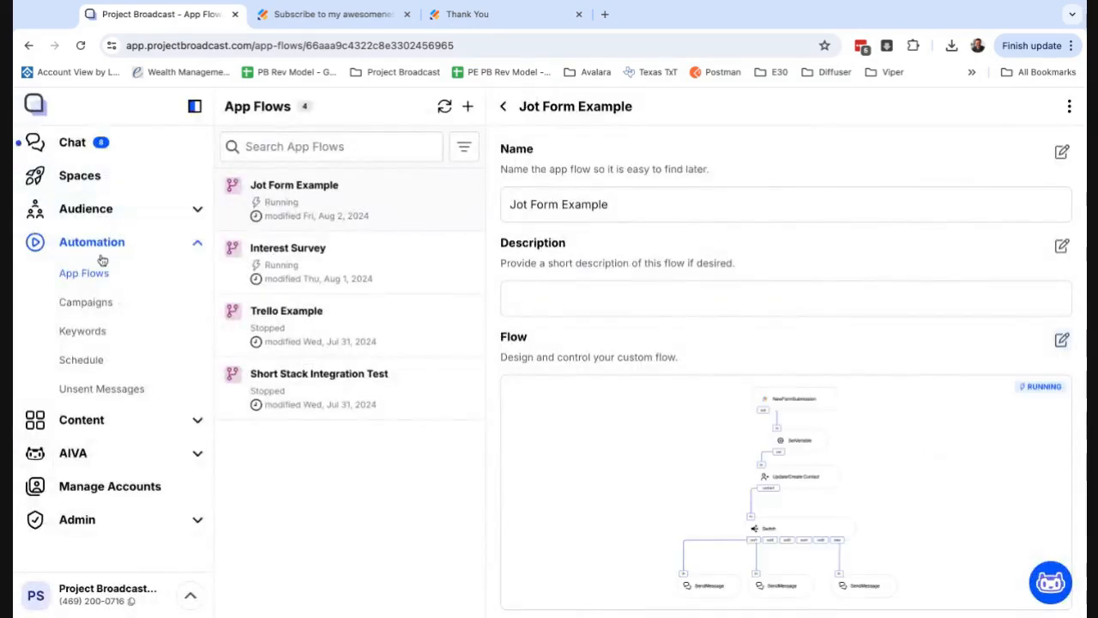
left_click(104, 211)
left_click(96, 243)
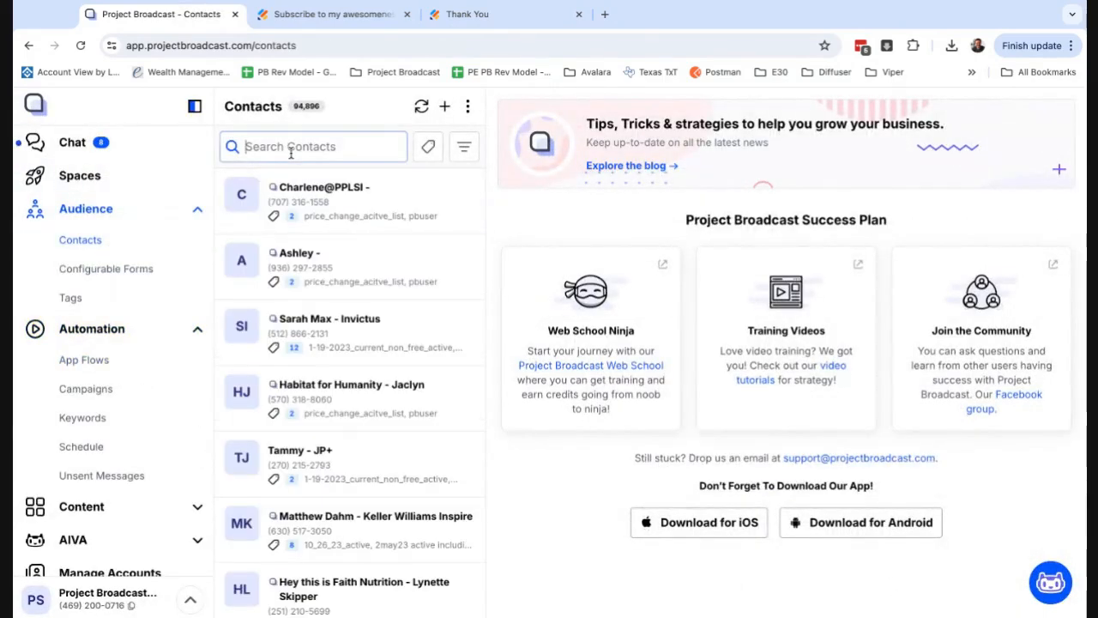
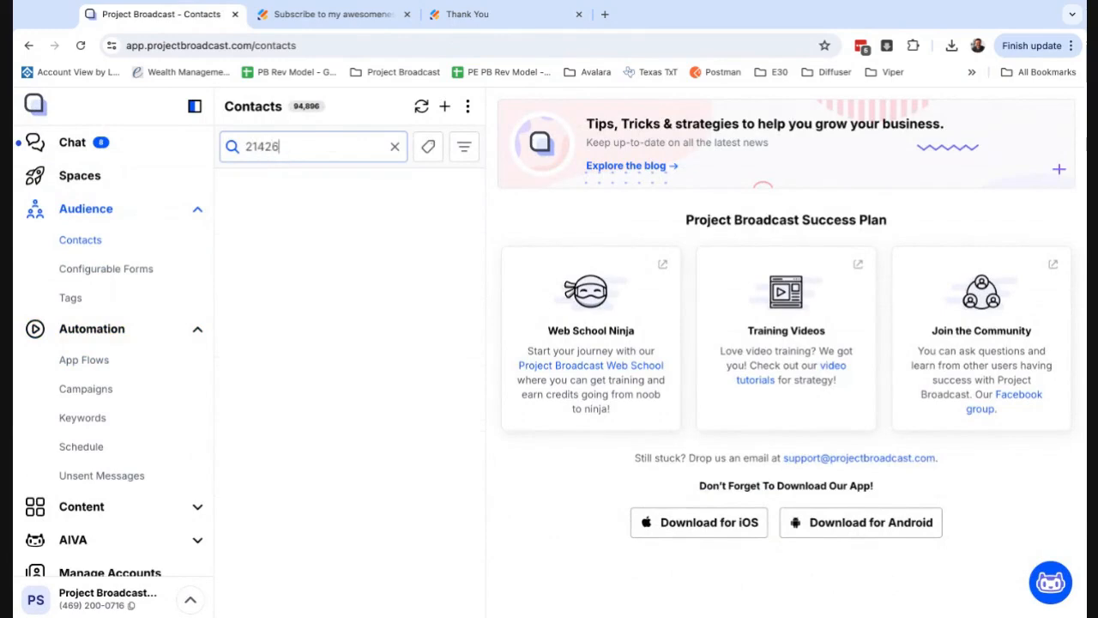
left_click(383, 220)
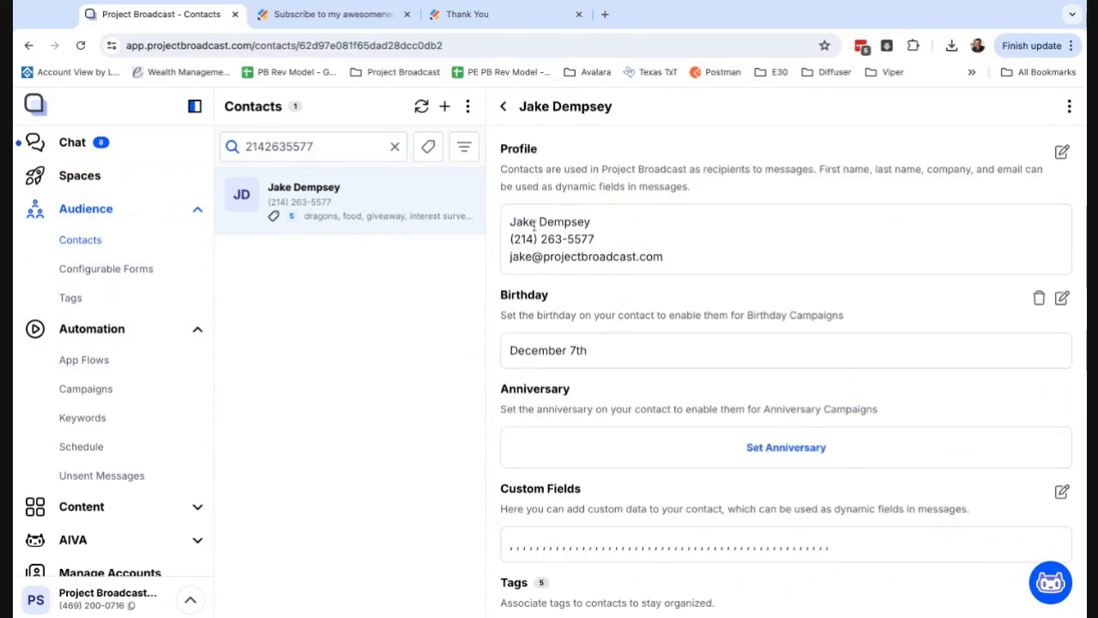
Examine the contact's profile details, the dragons tag and the form submission entries in the notes.
left_click_drag(537, 228, 614, 257)
scroll(618, 348, "down", 2)
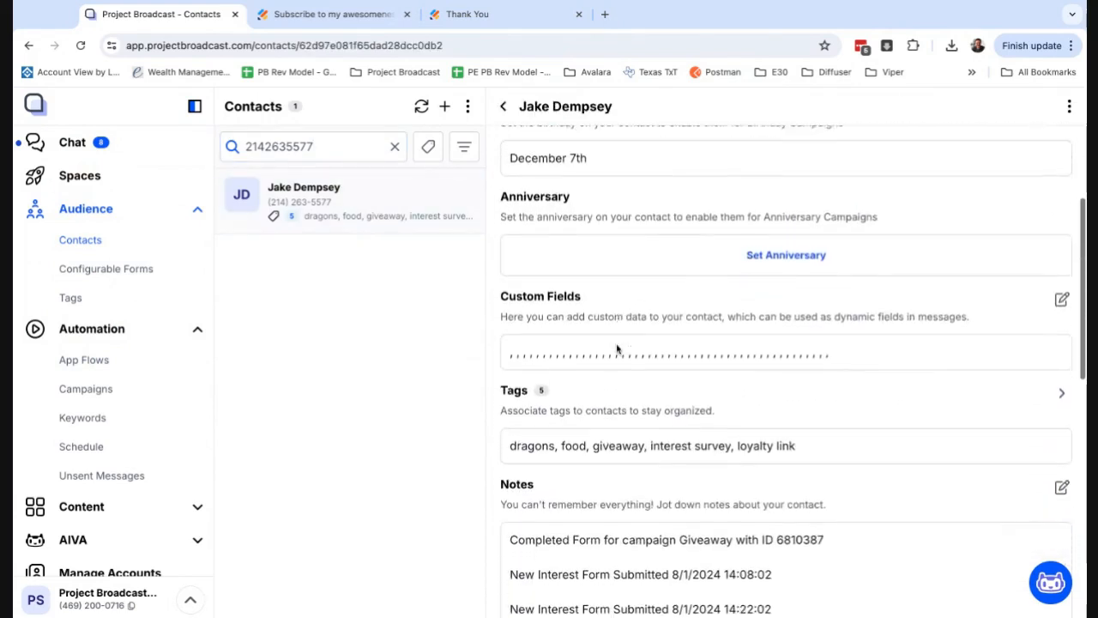
scroll(618, 348, "down", 1)
double_click(534, 378)
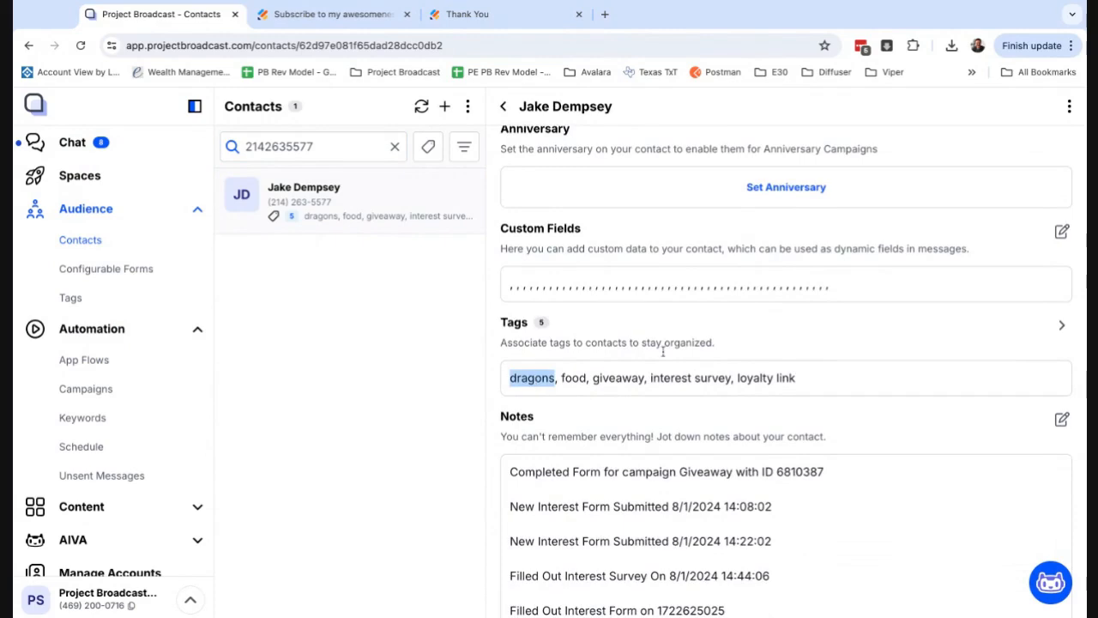
scroll(653, 380, "down", 3)
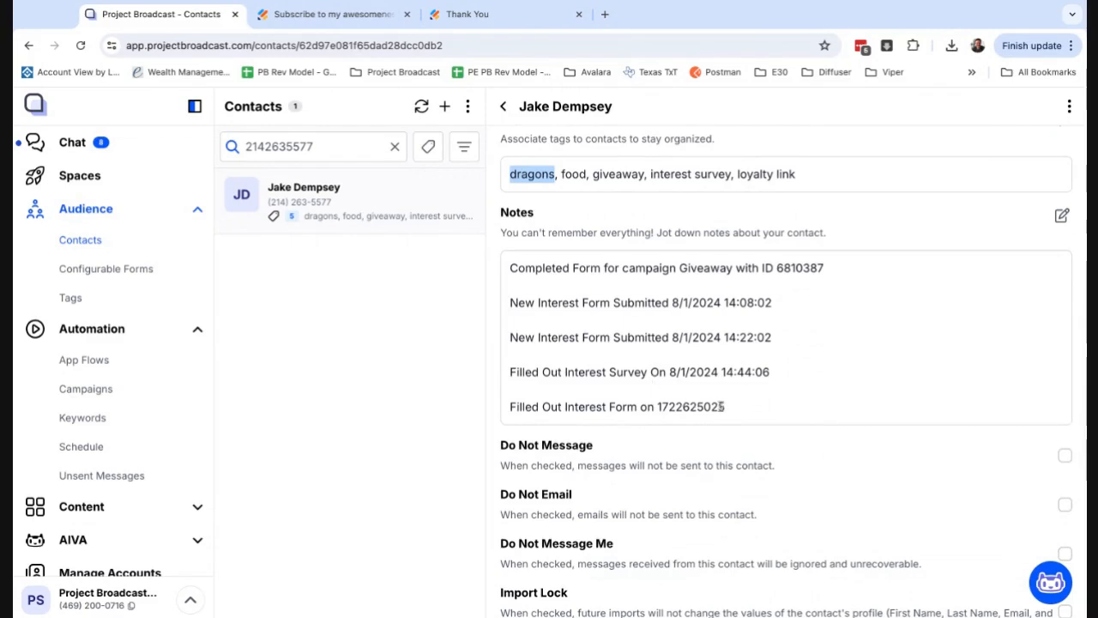
left_click_drag(726, 407, 510, 407)
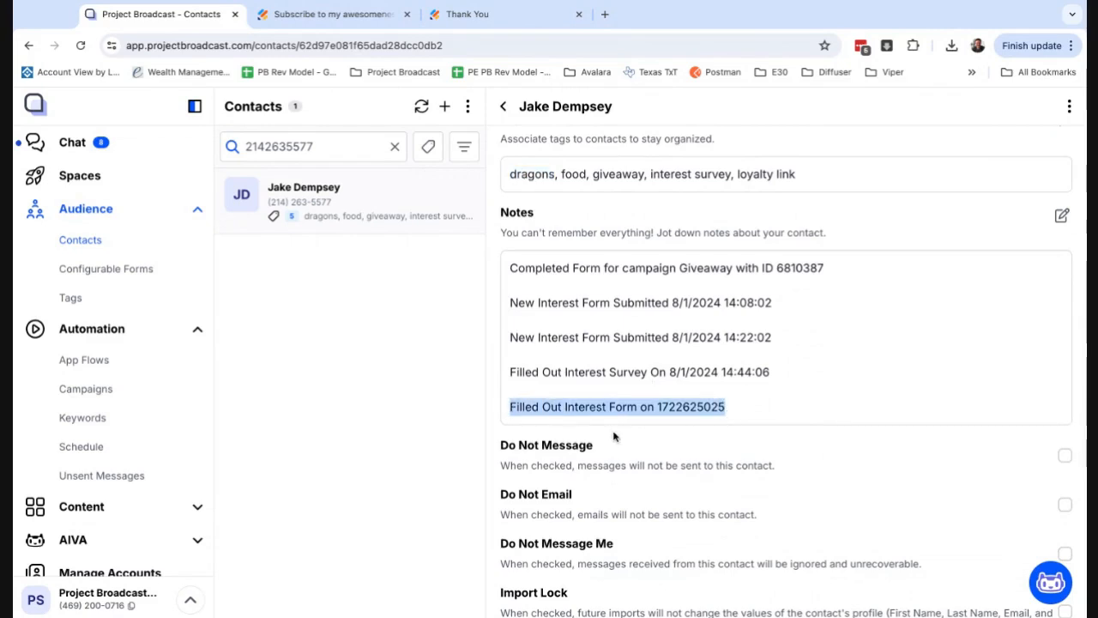
double_click(685, 408)
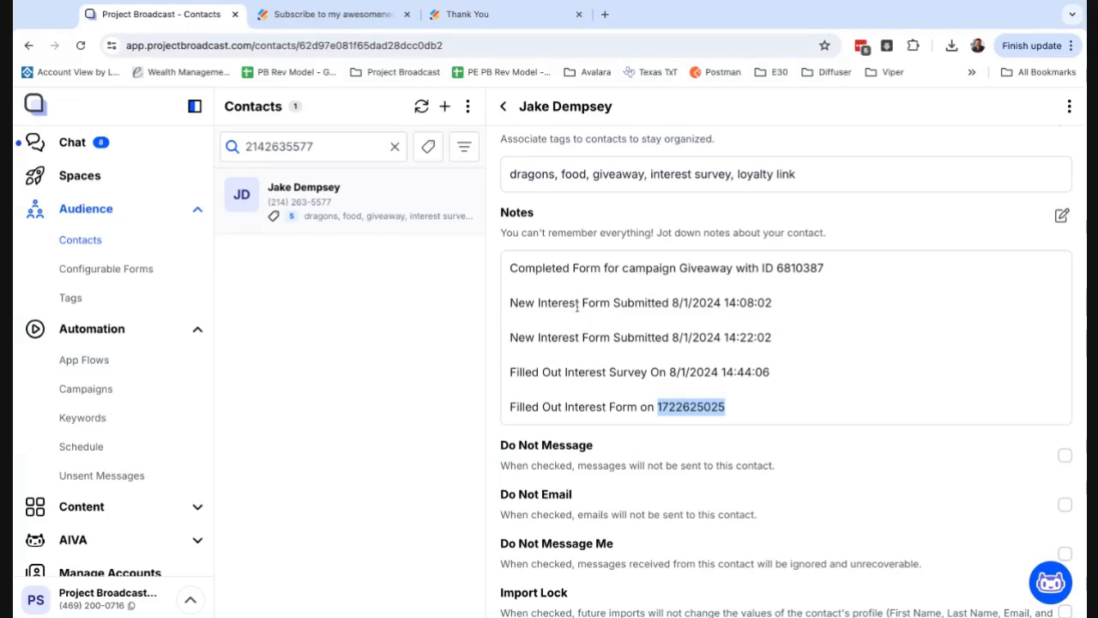
left_click_drag(512, 268, 771, 372)
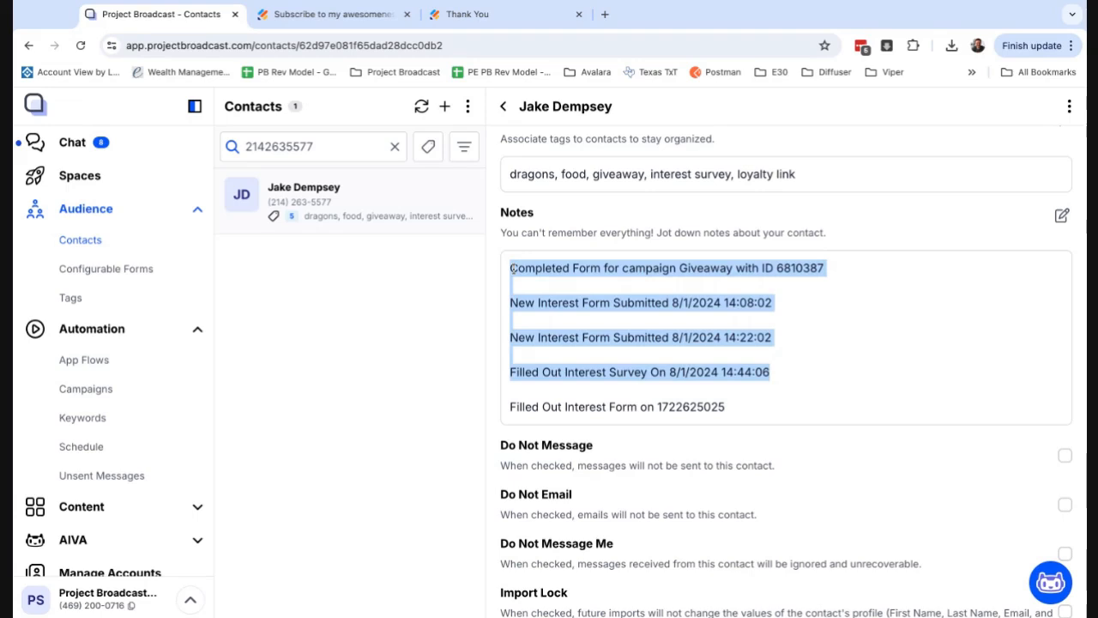
Open the chat with this contact and check the message sent for the Dragons interest.
left_click(1069, 106)
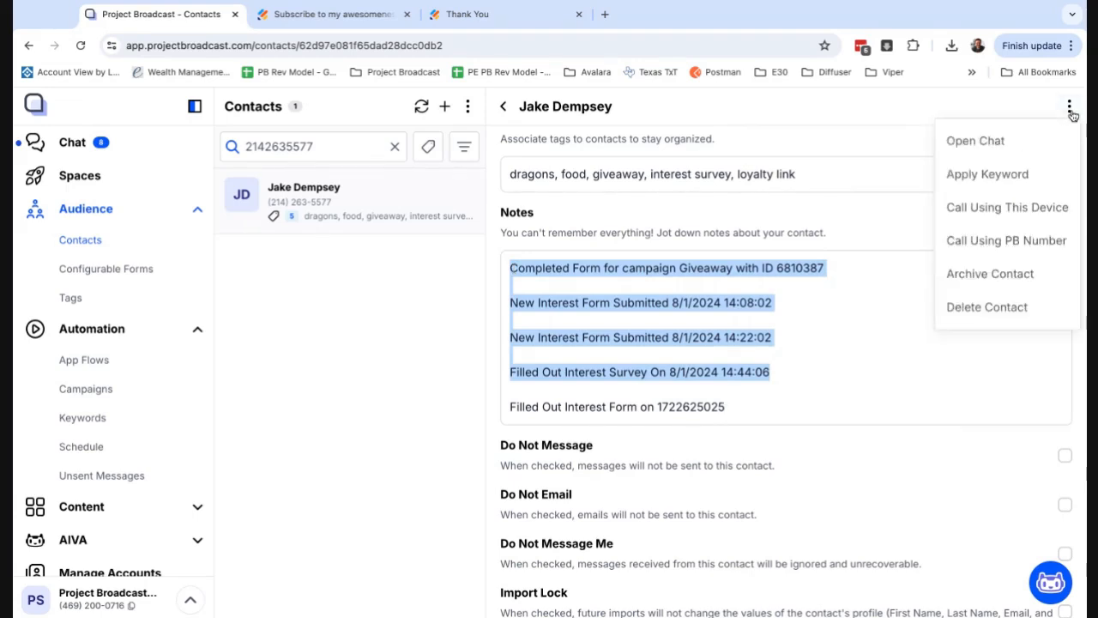
left_click(1015, 140)
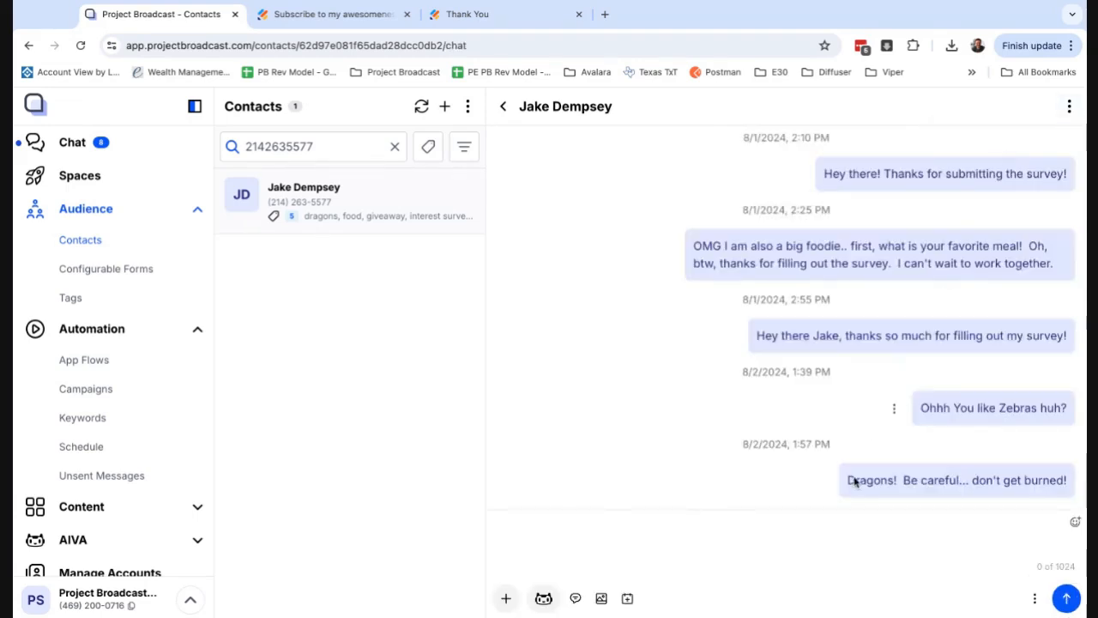
left_click_drag(848, 483, 1072, 478)
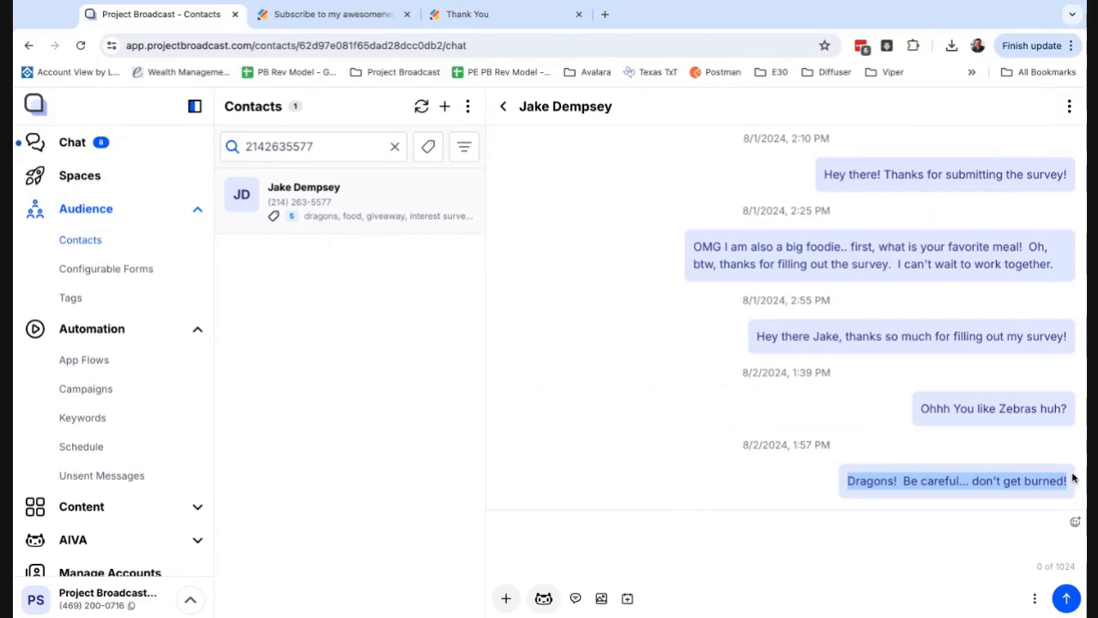
Reopen the Jot Form Example app flow in the editor and review its chain from NewFormSubmission through Switch to the SendMessage components.
left_click(145, 369)
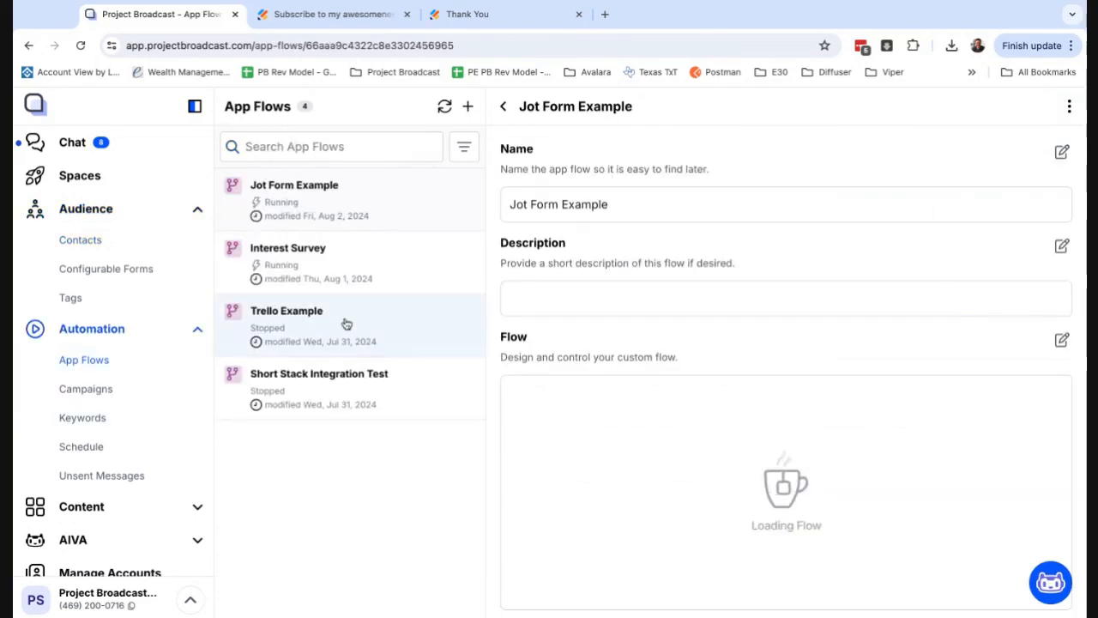
left_click(1062, 342)
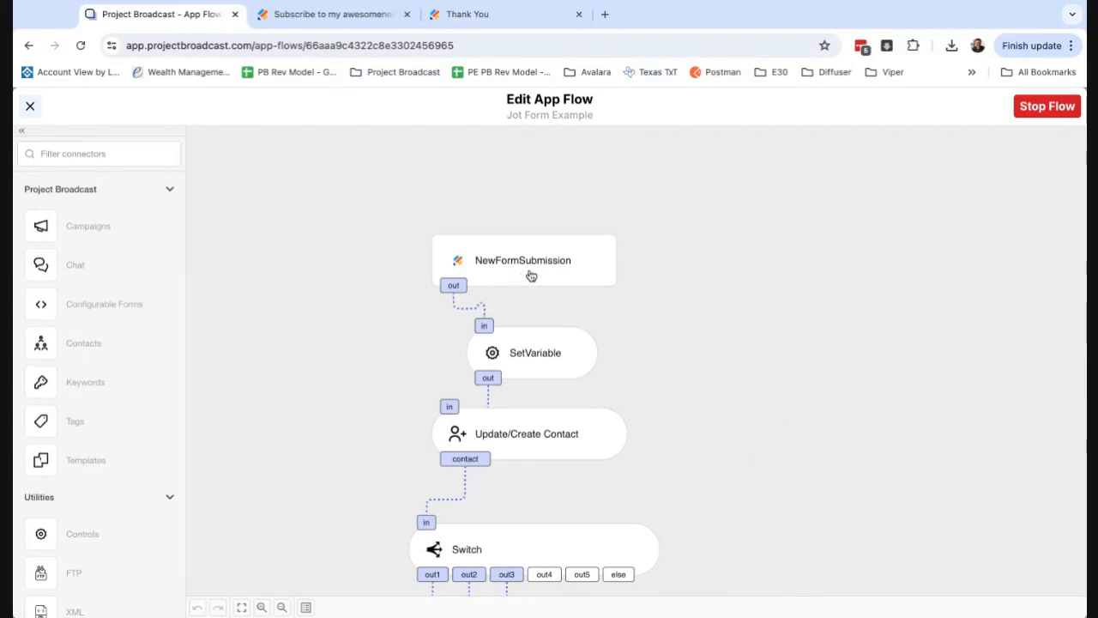
scroll(621, 333, "down", 1)
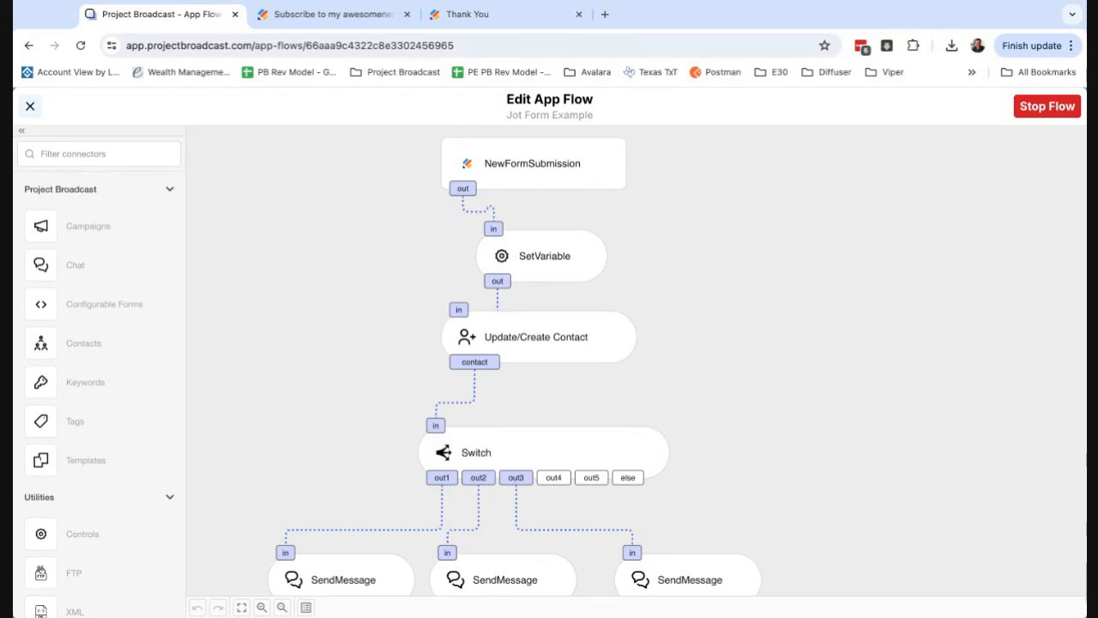
scroll(534, 338, "down", 2)
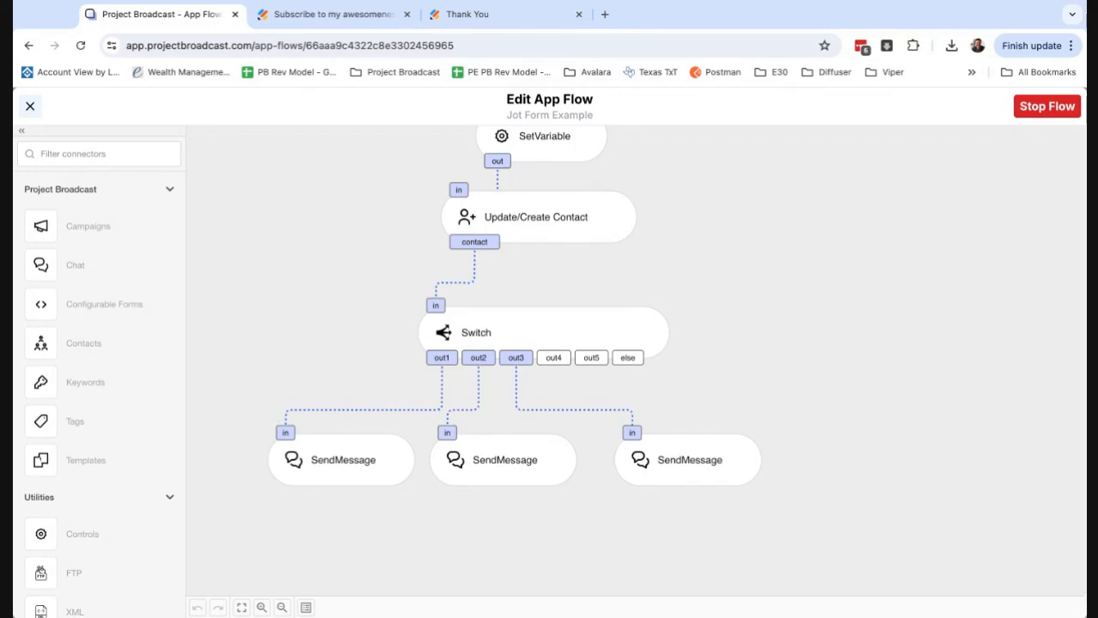
scroll(543, 265, "up", 1)
scroll(542, 267, "up", 1)
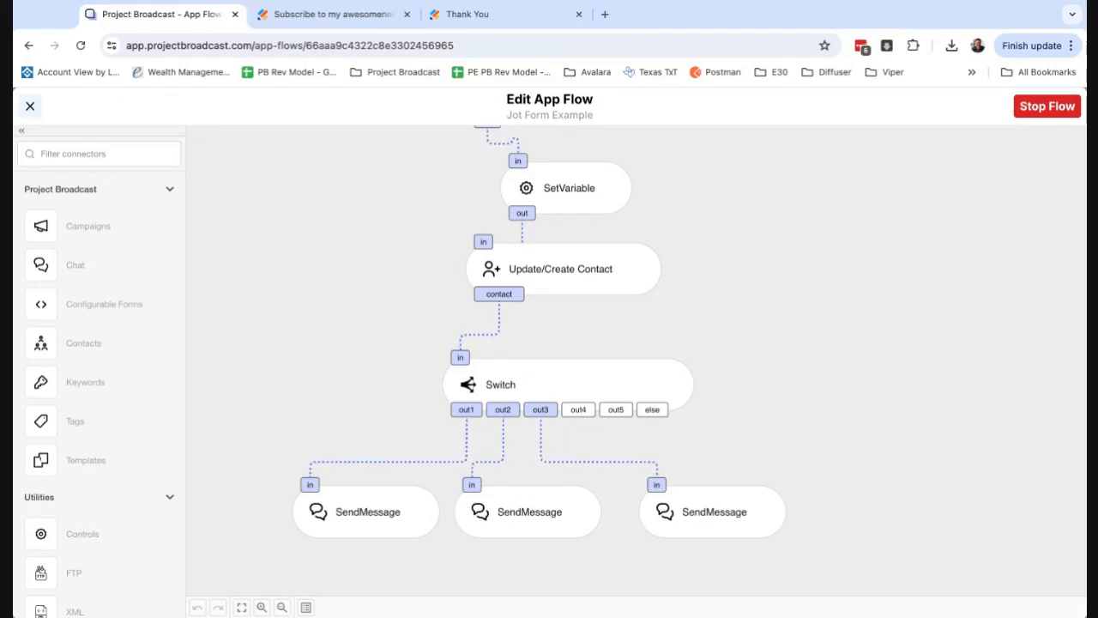
left_click(1025, 112)
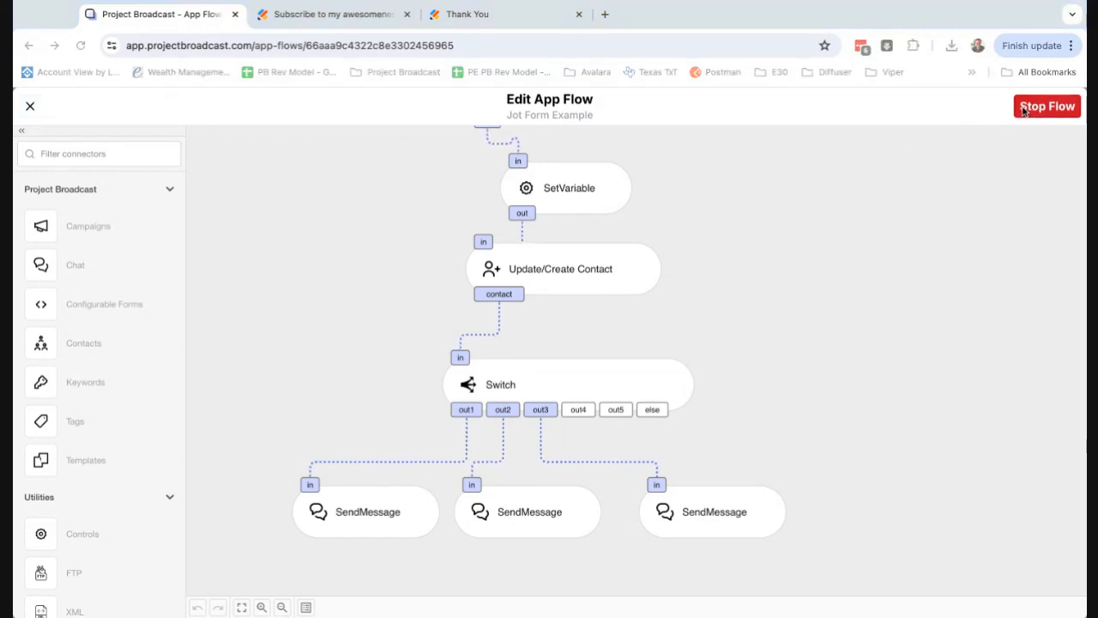